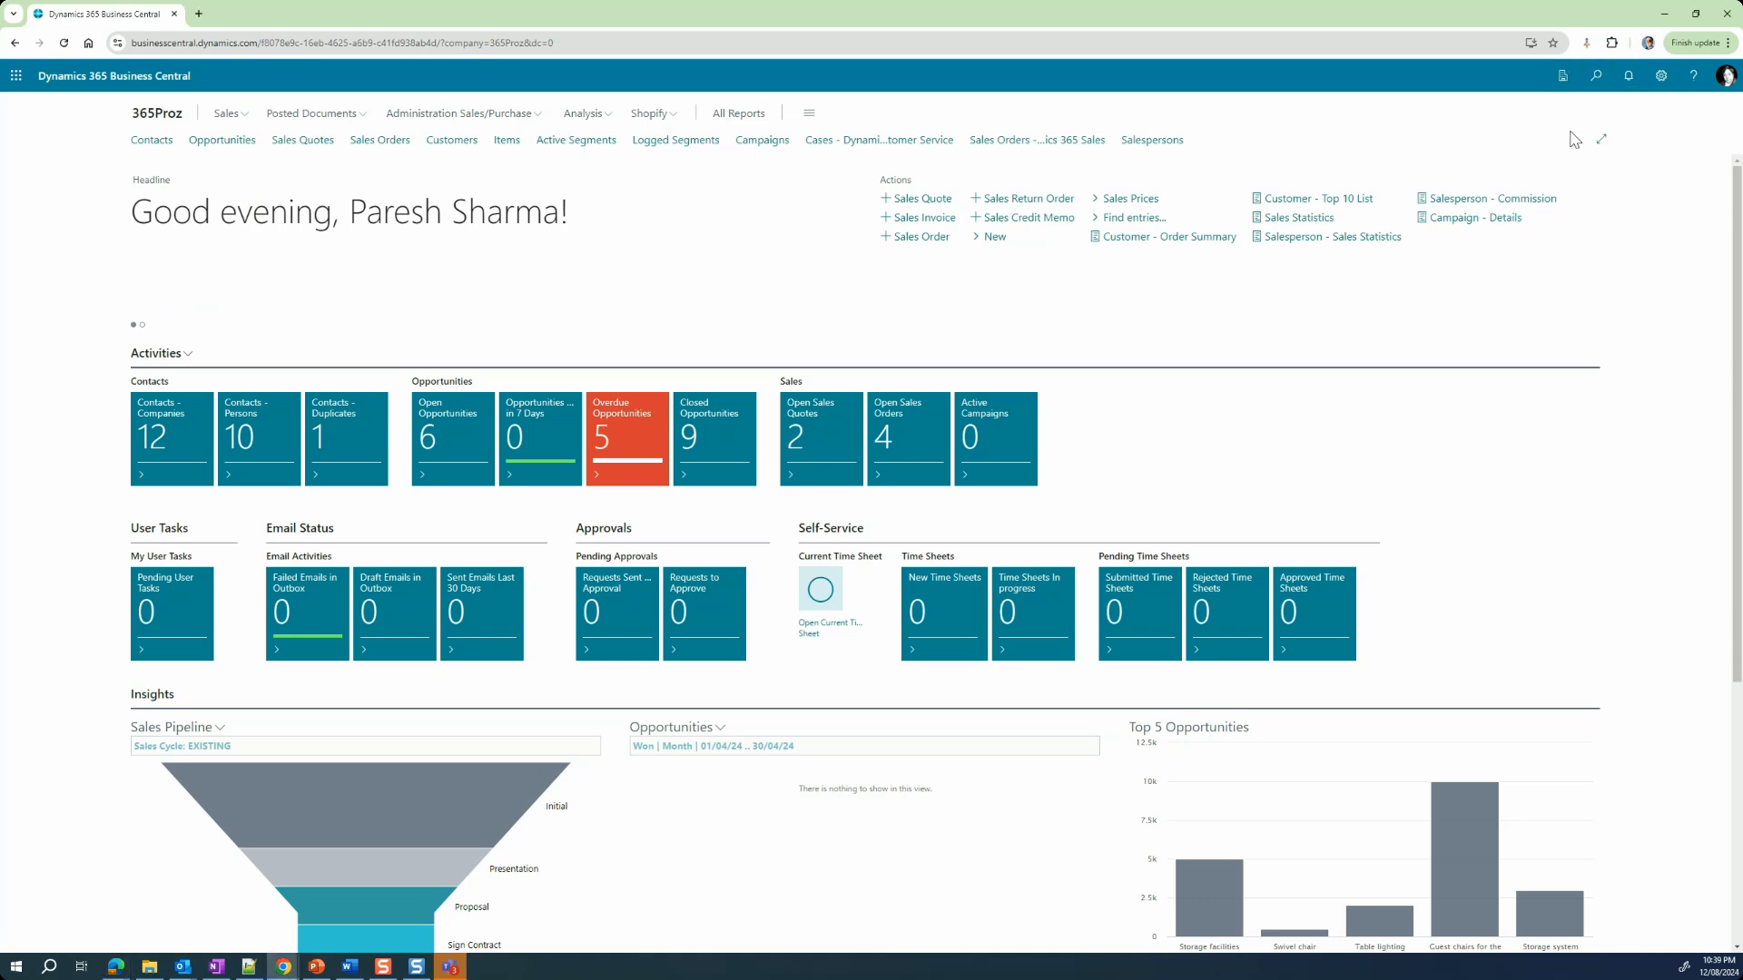
Step: Search for "Contact" and open the Contacts list page
key("alt+q")
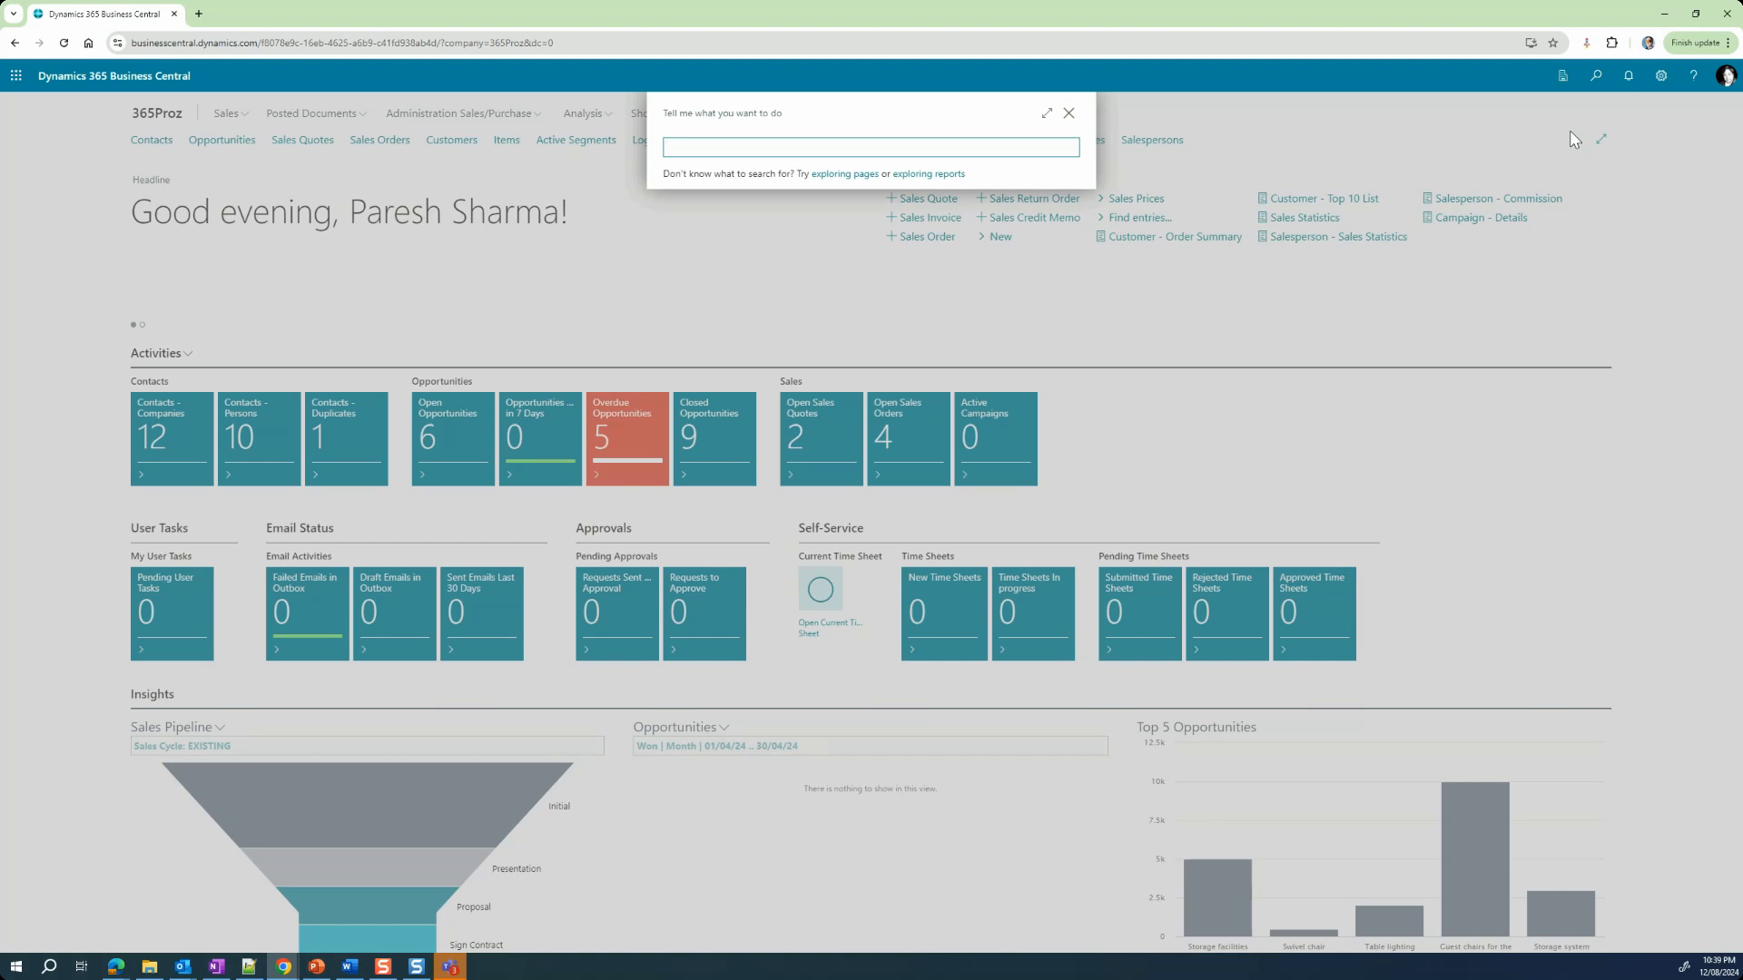
type("Contact")
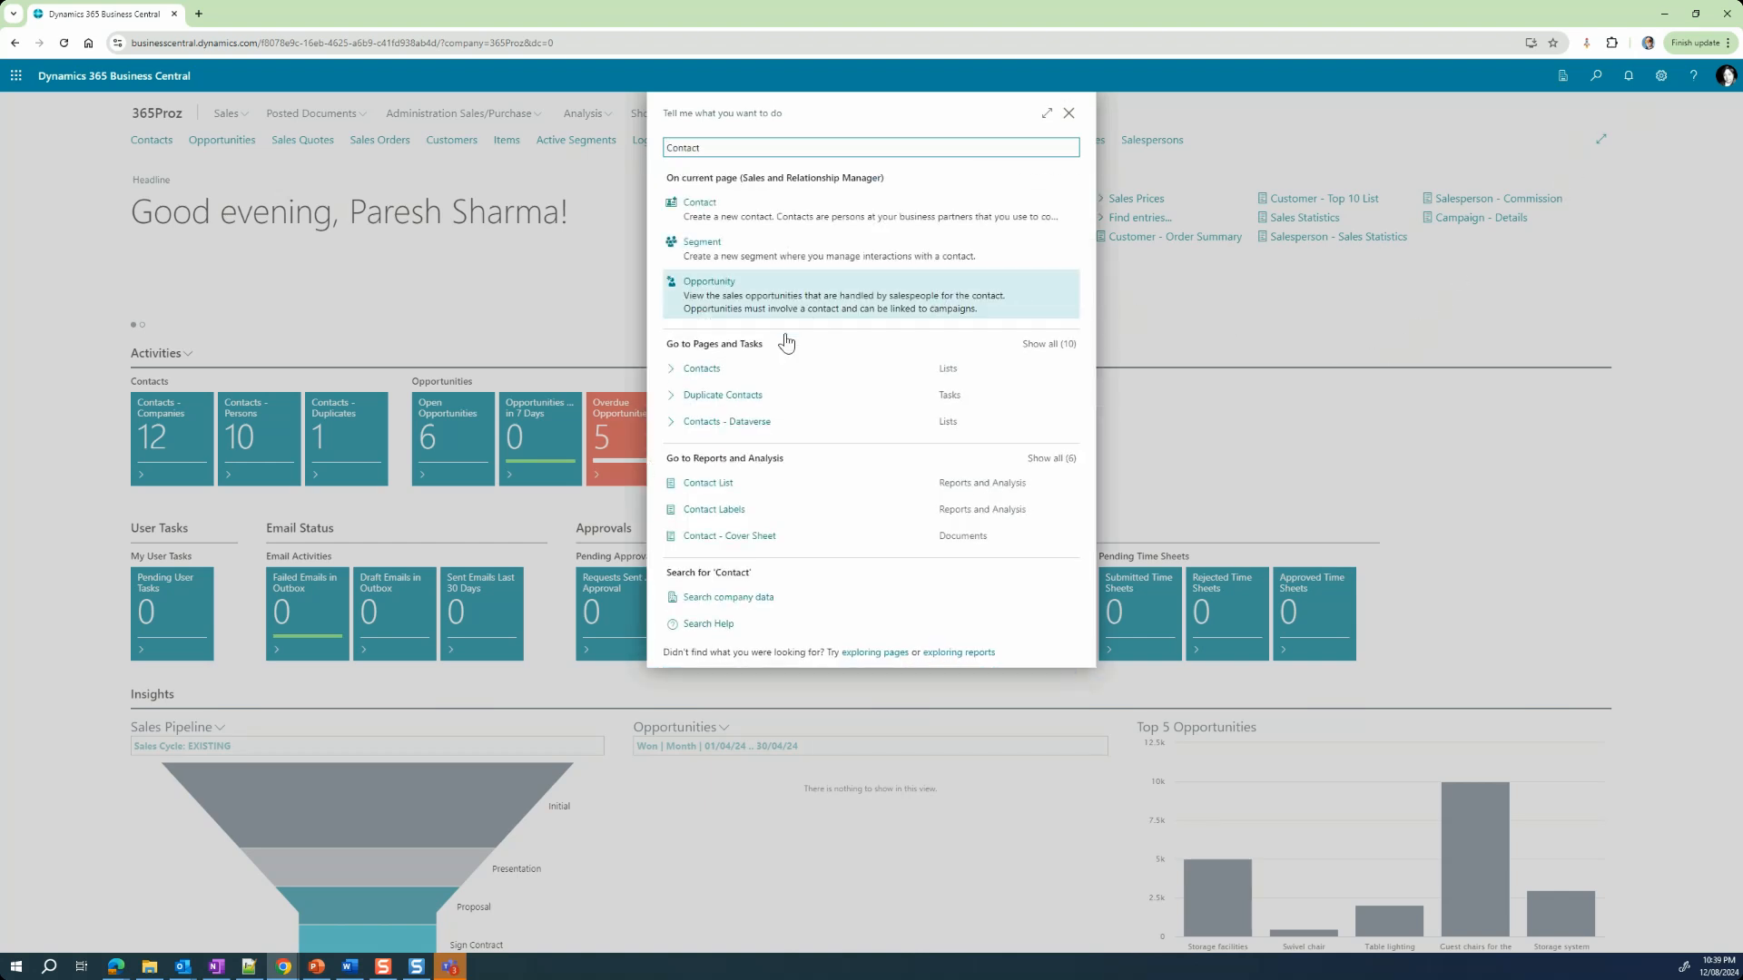
left_click(711, 363)
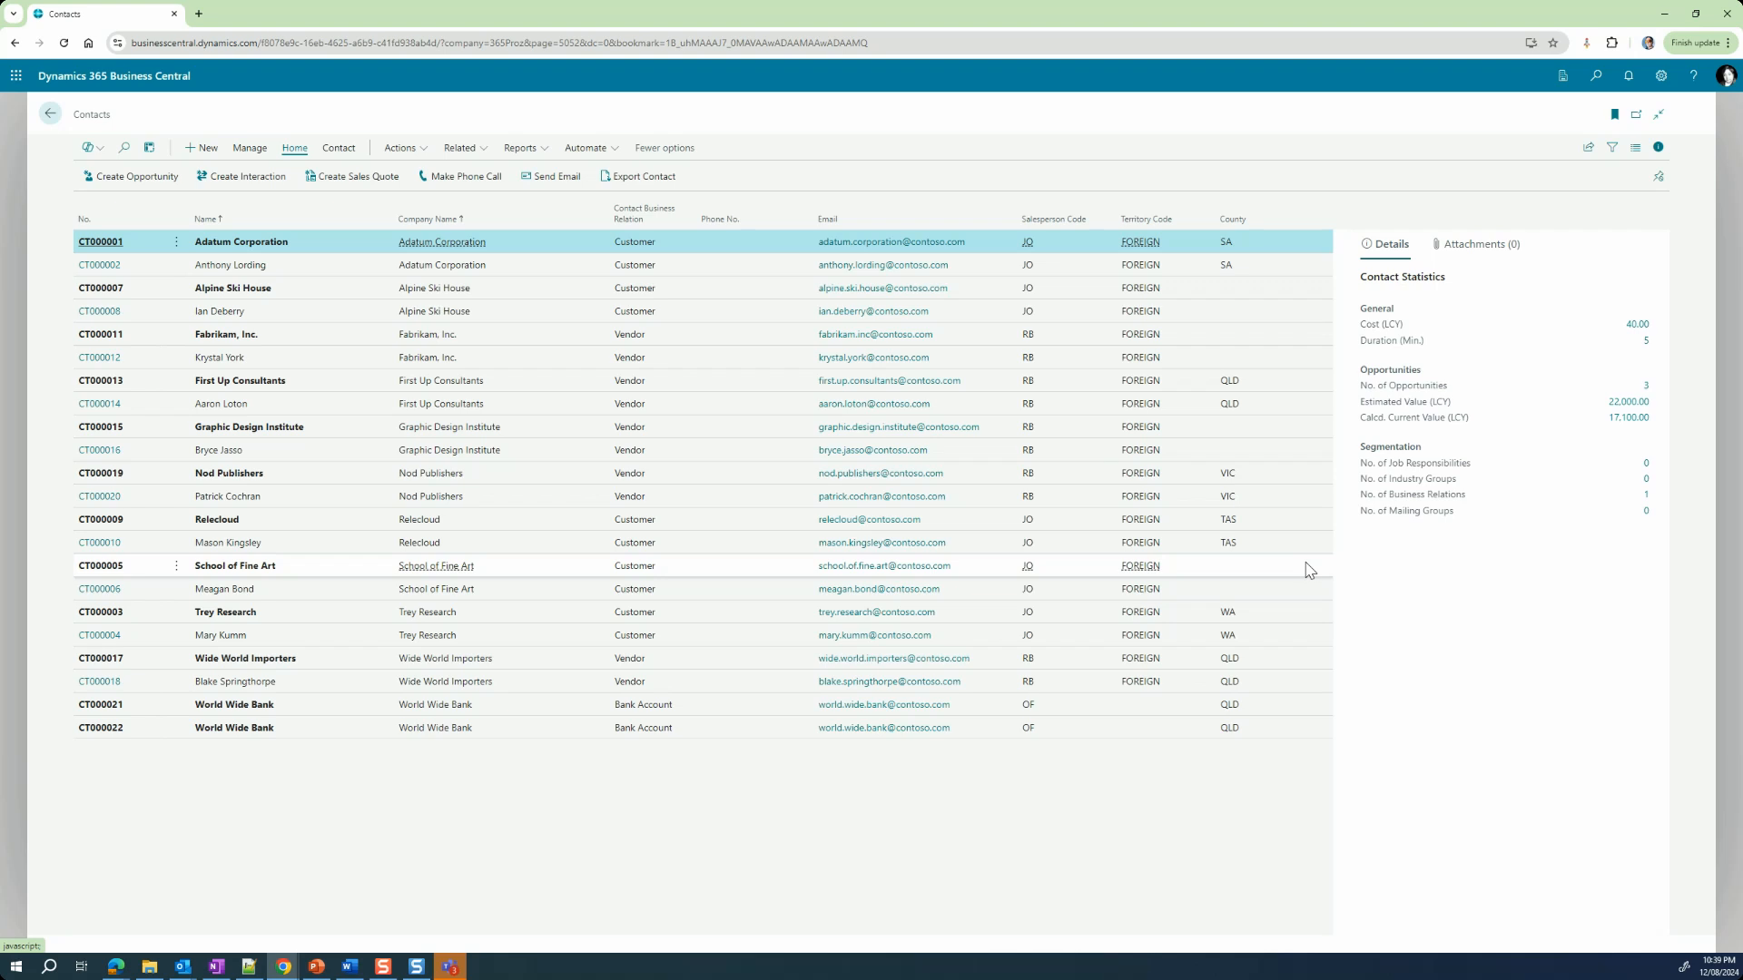
mouse_move(1394, 524)
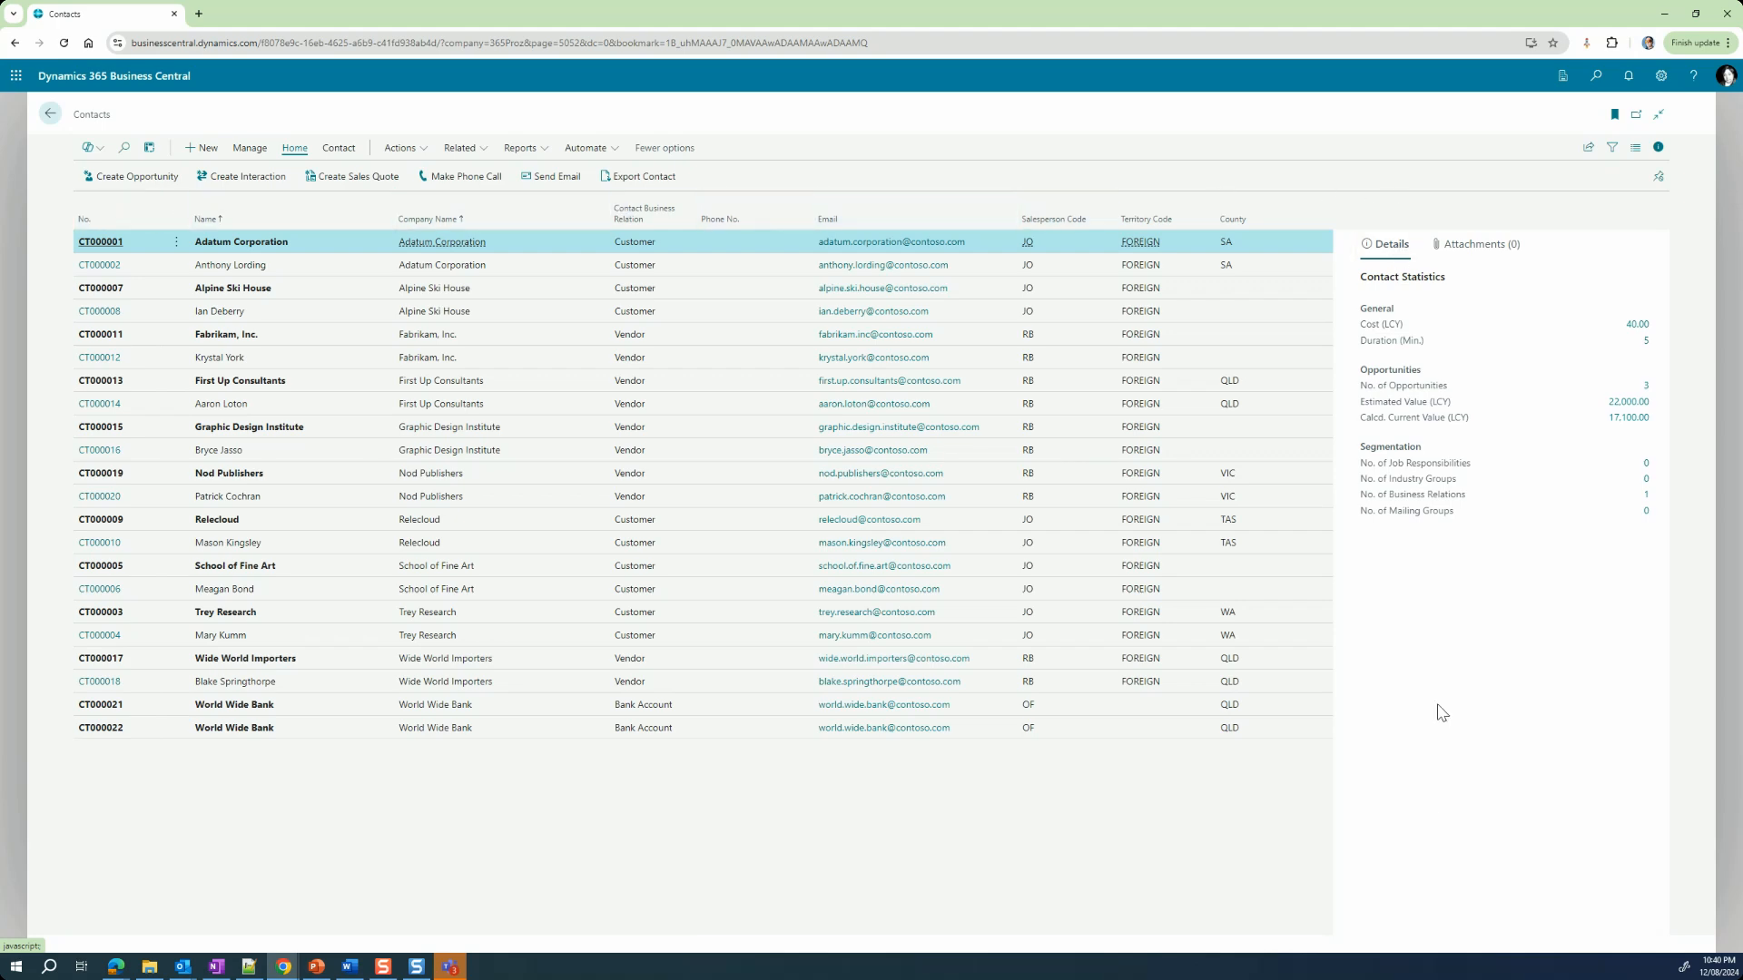
Step: Leave the contacts list and view the Customers and Items lists from the home page
left_click(50, 116)
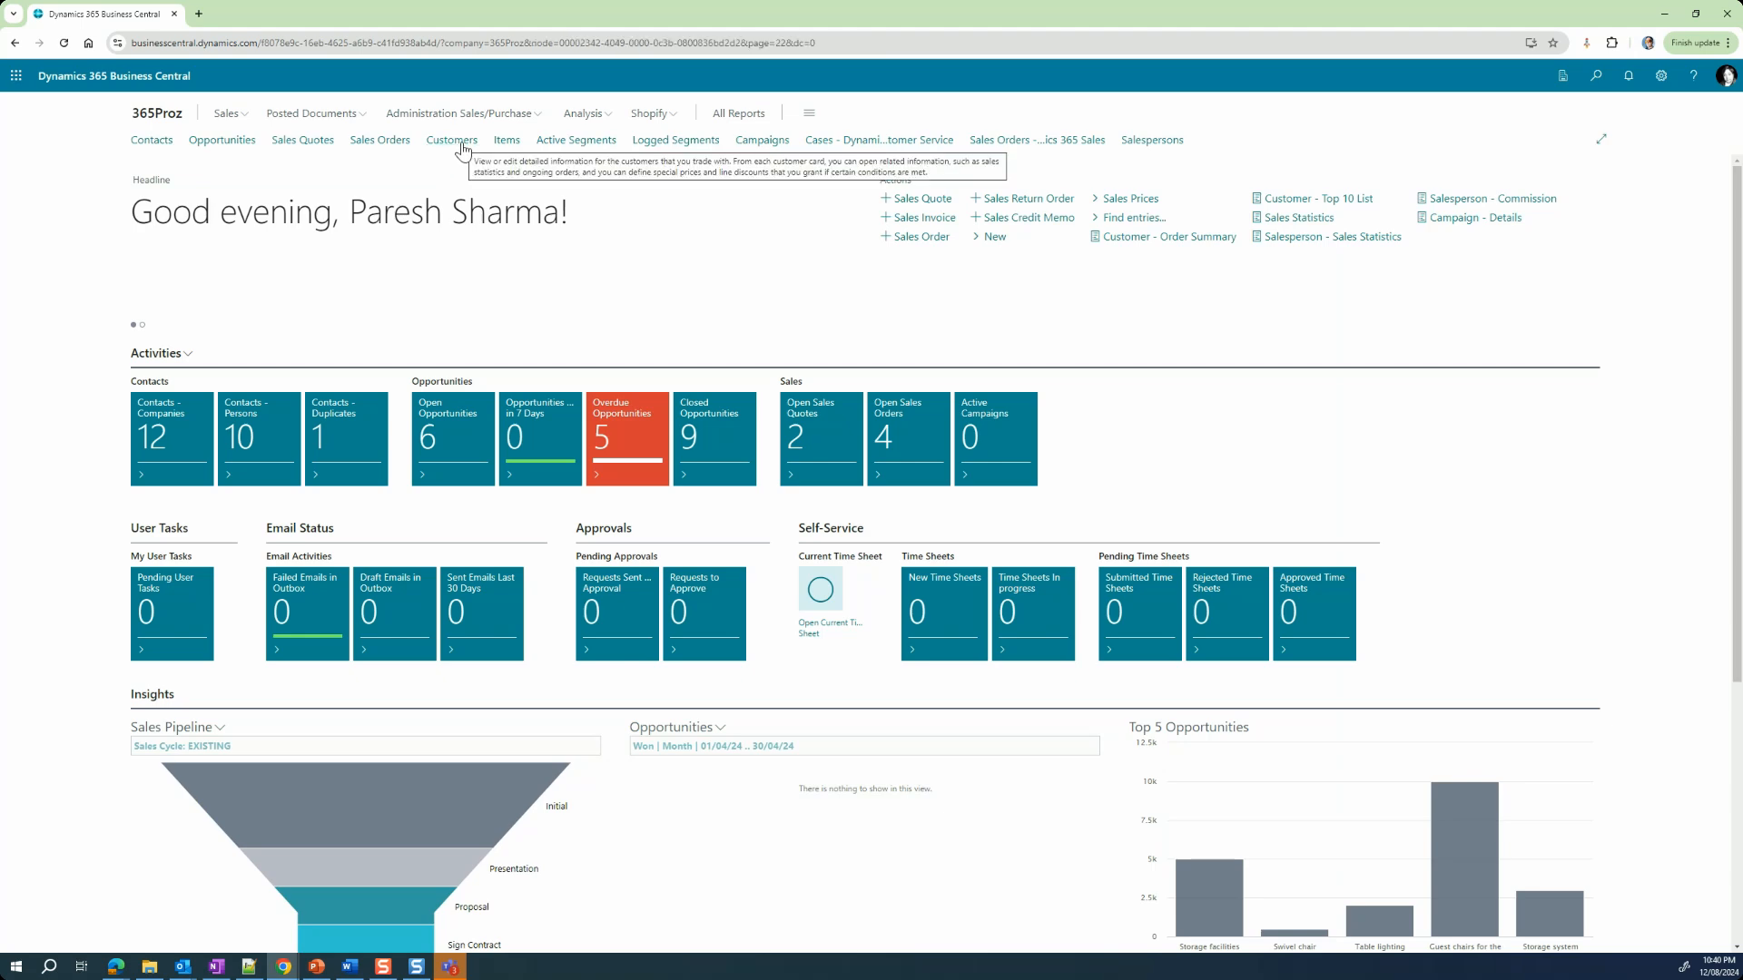
left_click(463, 145)
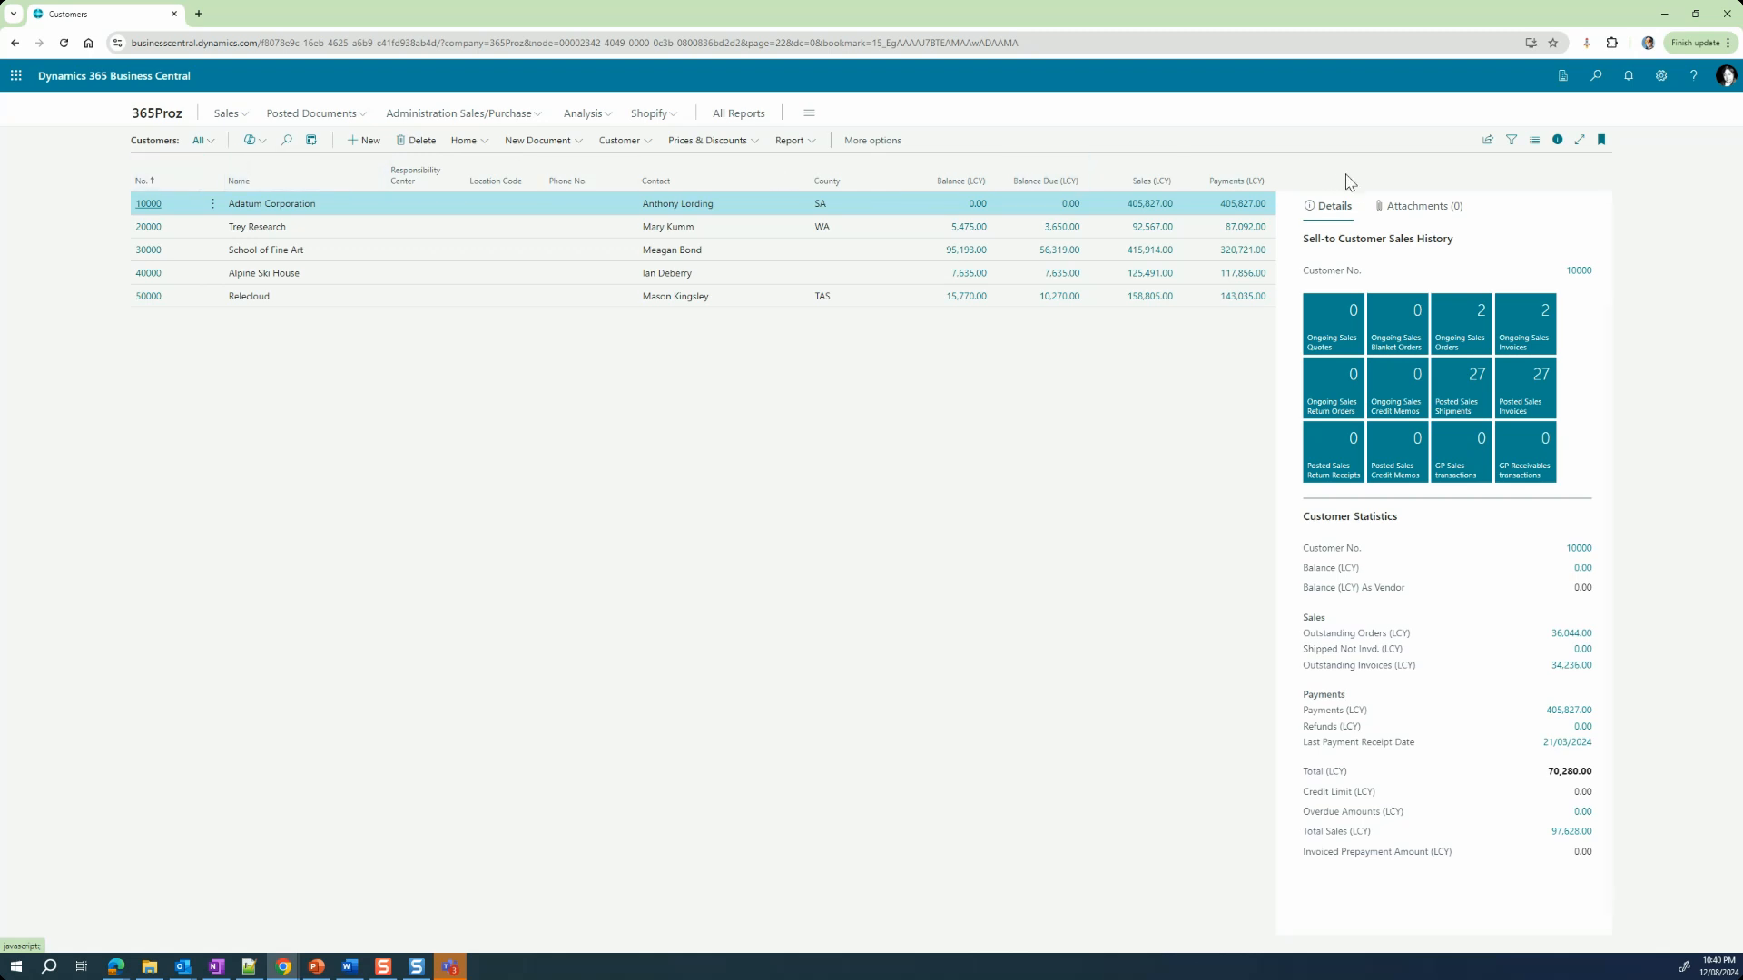
left_click(158, 113)
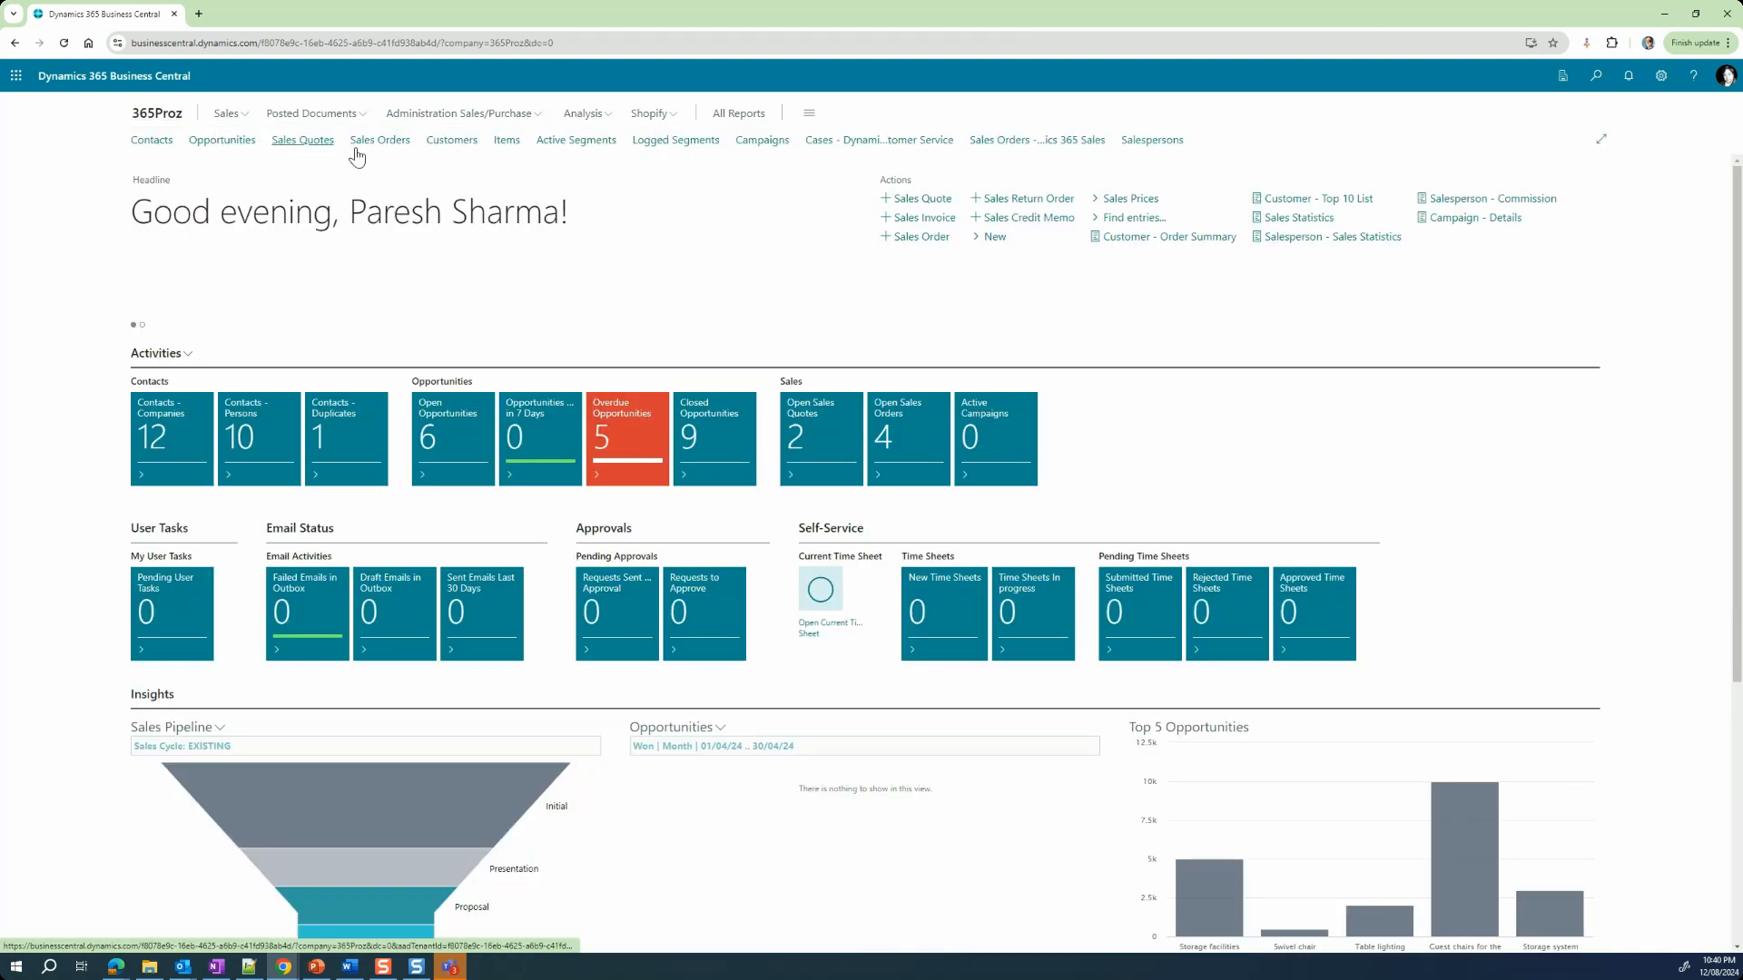
left_click(508, 141)
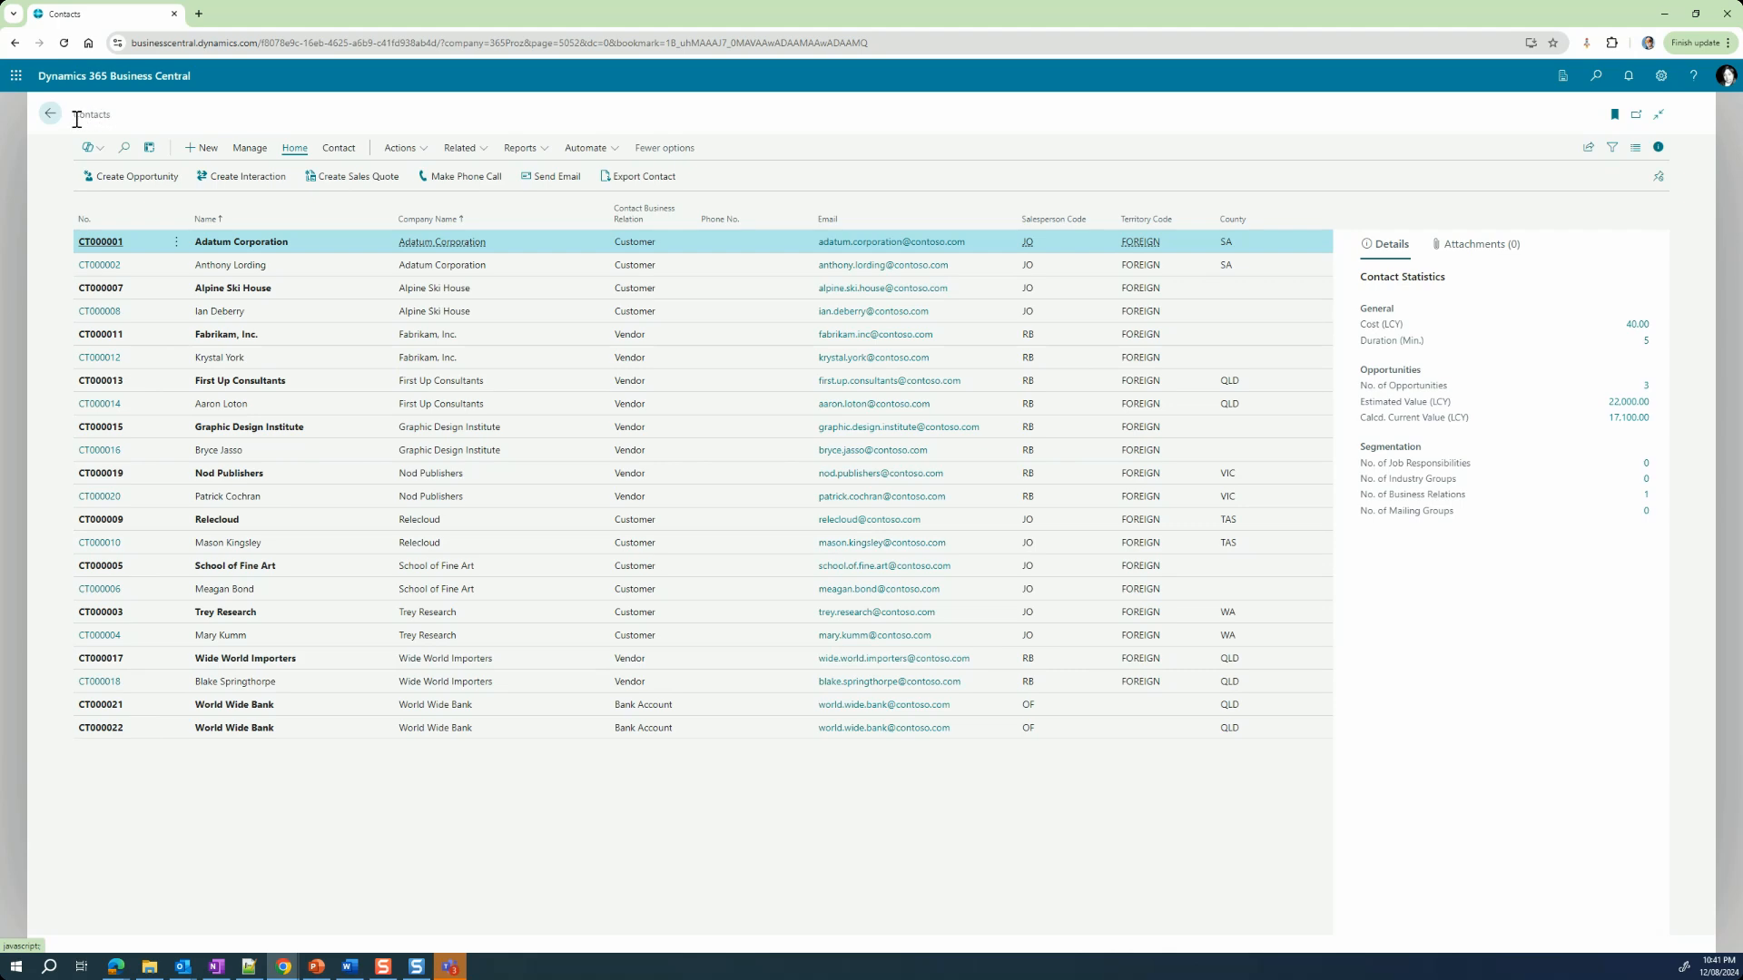
Step: Highlight the title of the Contacts page and go back to the home page
left_click_drag(77, 115, 113, 115)
left_click(69, 133)
left_click(51, 114)
Step: Open the Contacts list in a separate window and close it, and switch the page out of wide layout and back
left_click(1635, 116)
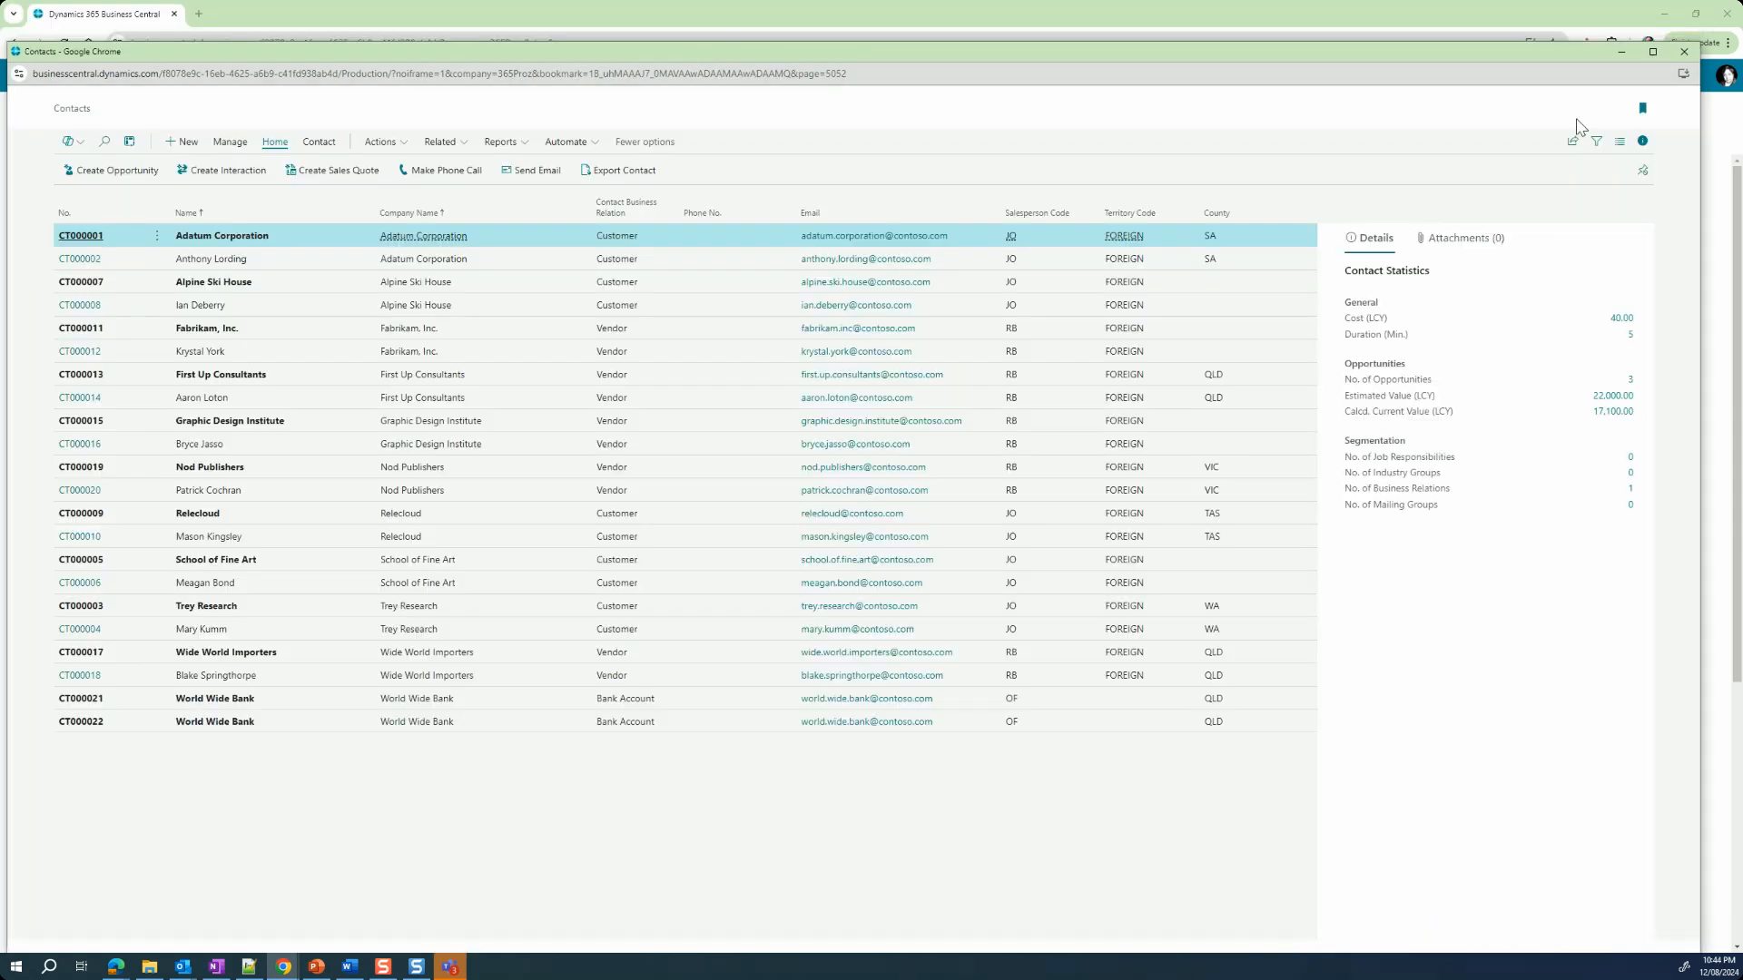
left_click(1684, 53)
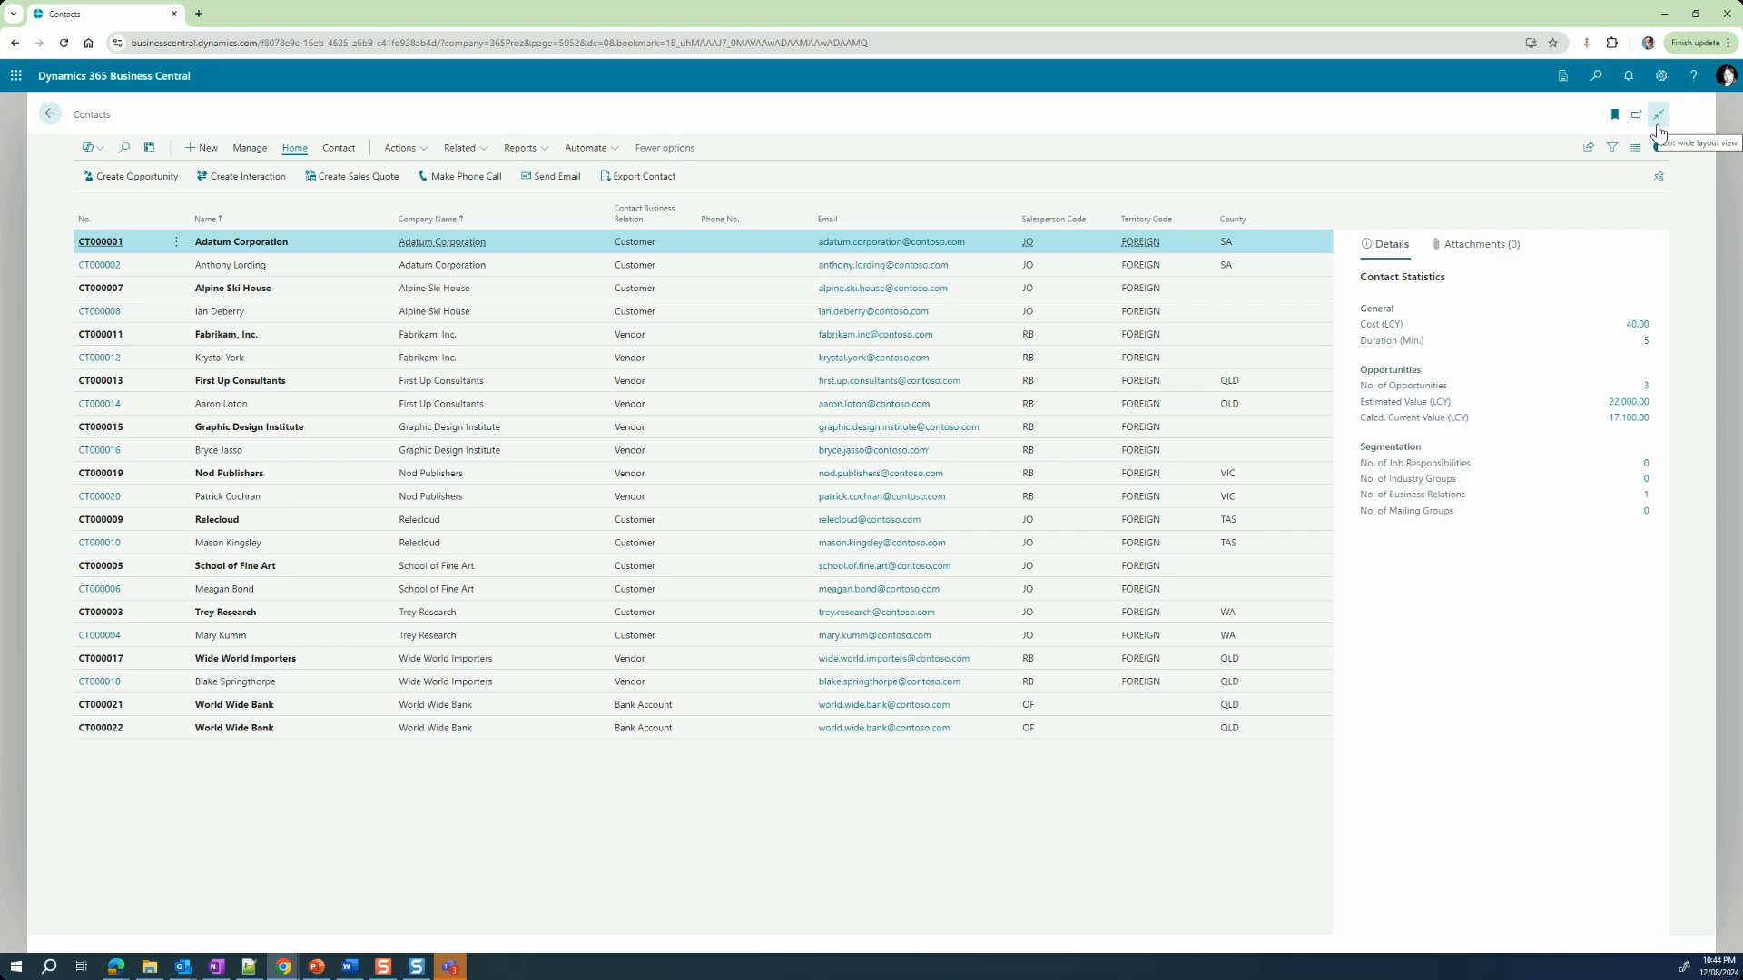
left_click(1658, 127)
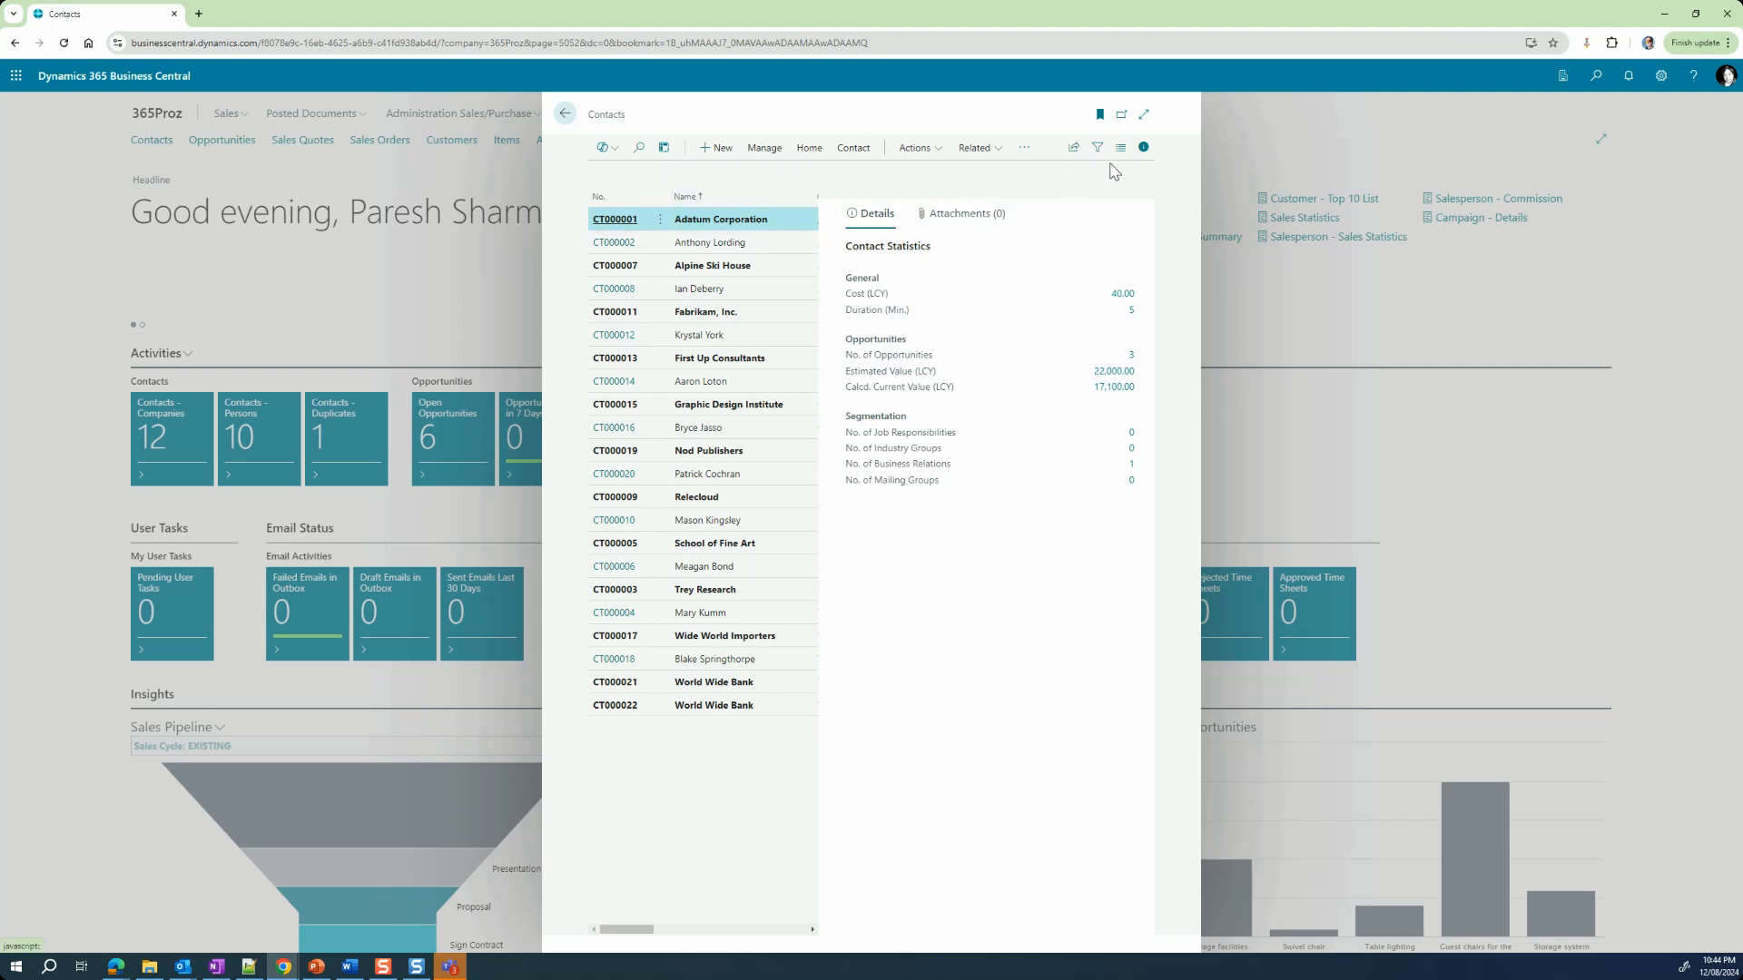
left_click(1145, 115)
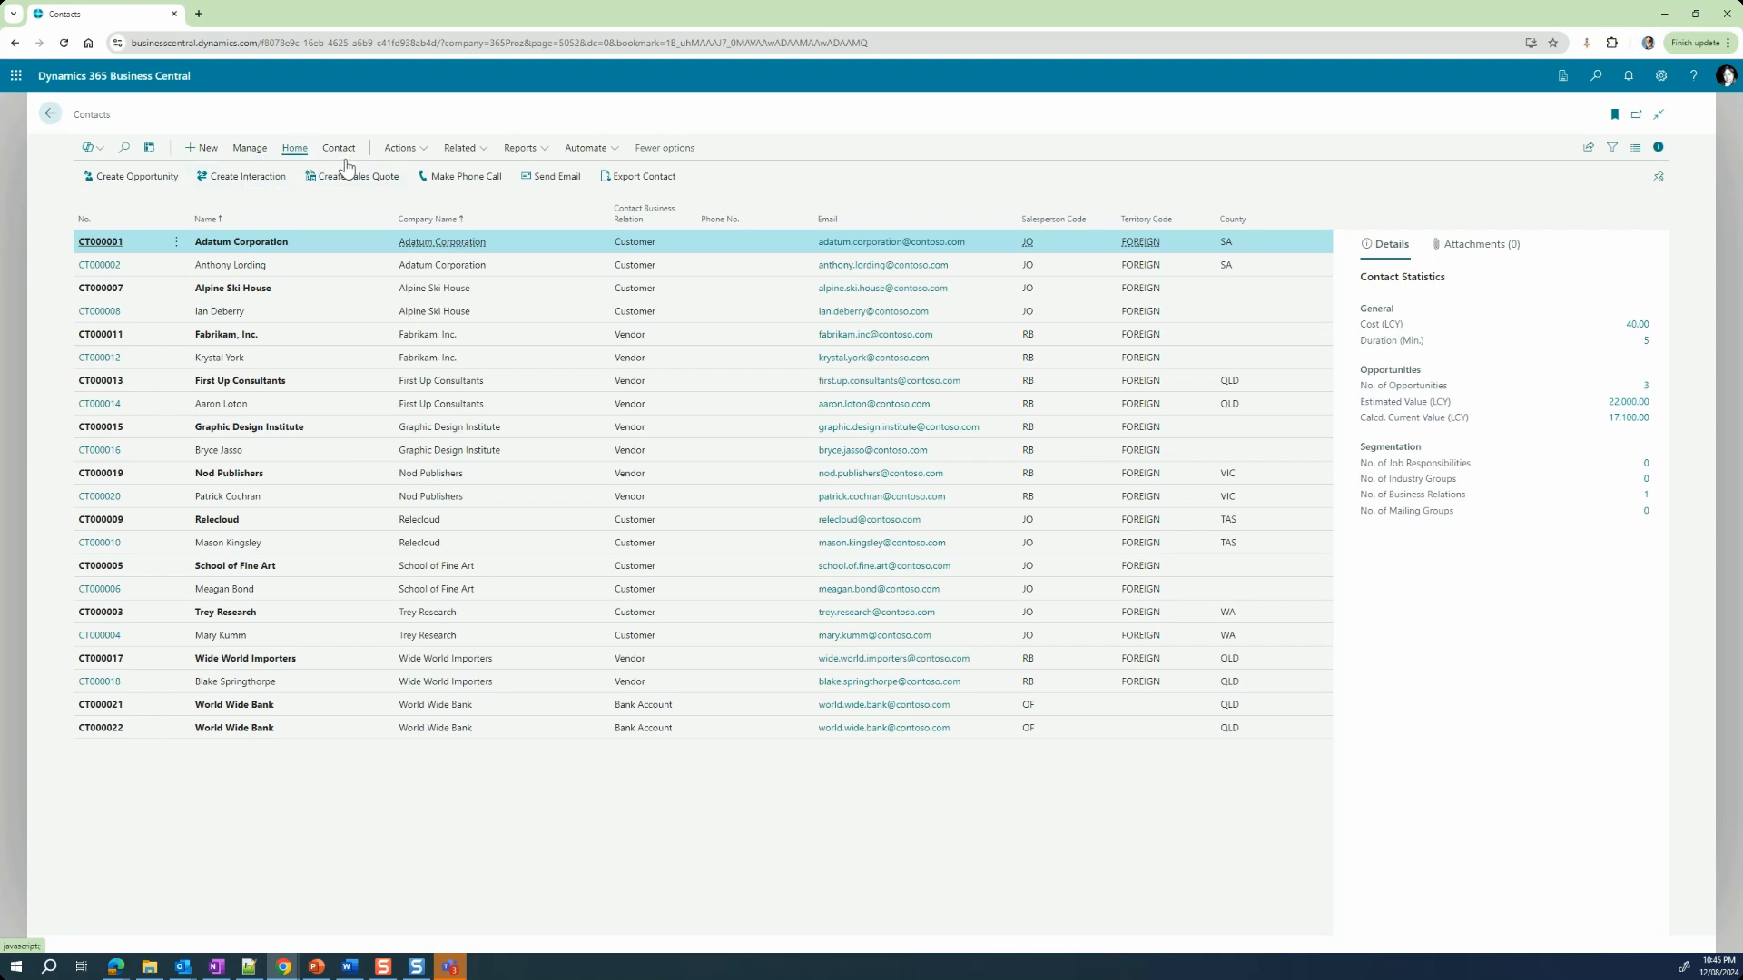
Step: Examine the Manage, Home and Contact action groups of the contacts list, toggling between more and fewer options
left_click(247, 149)
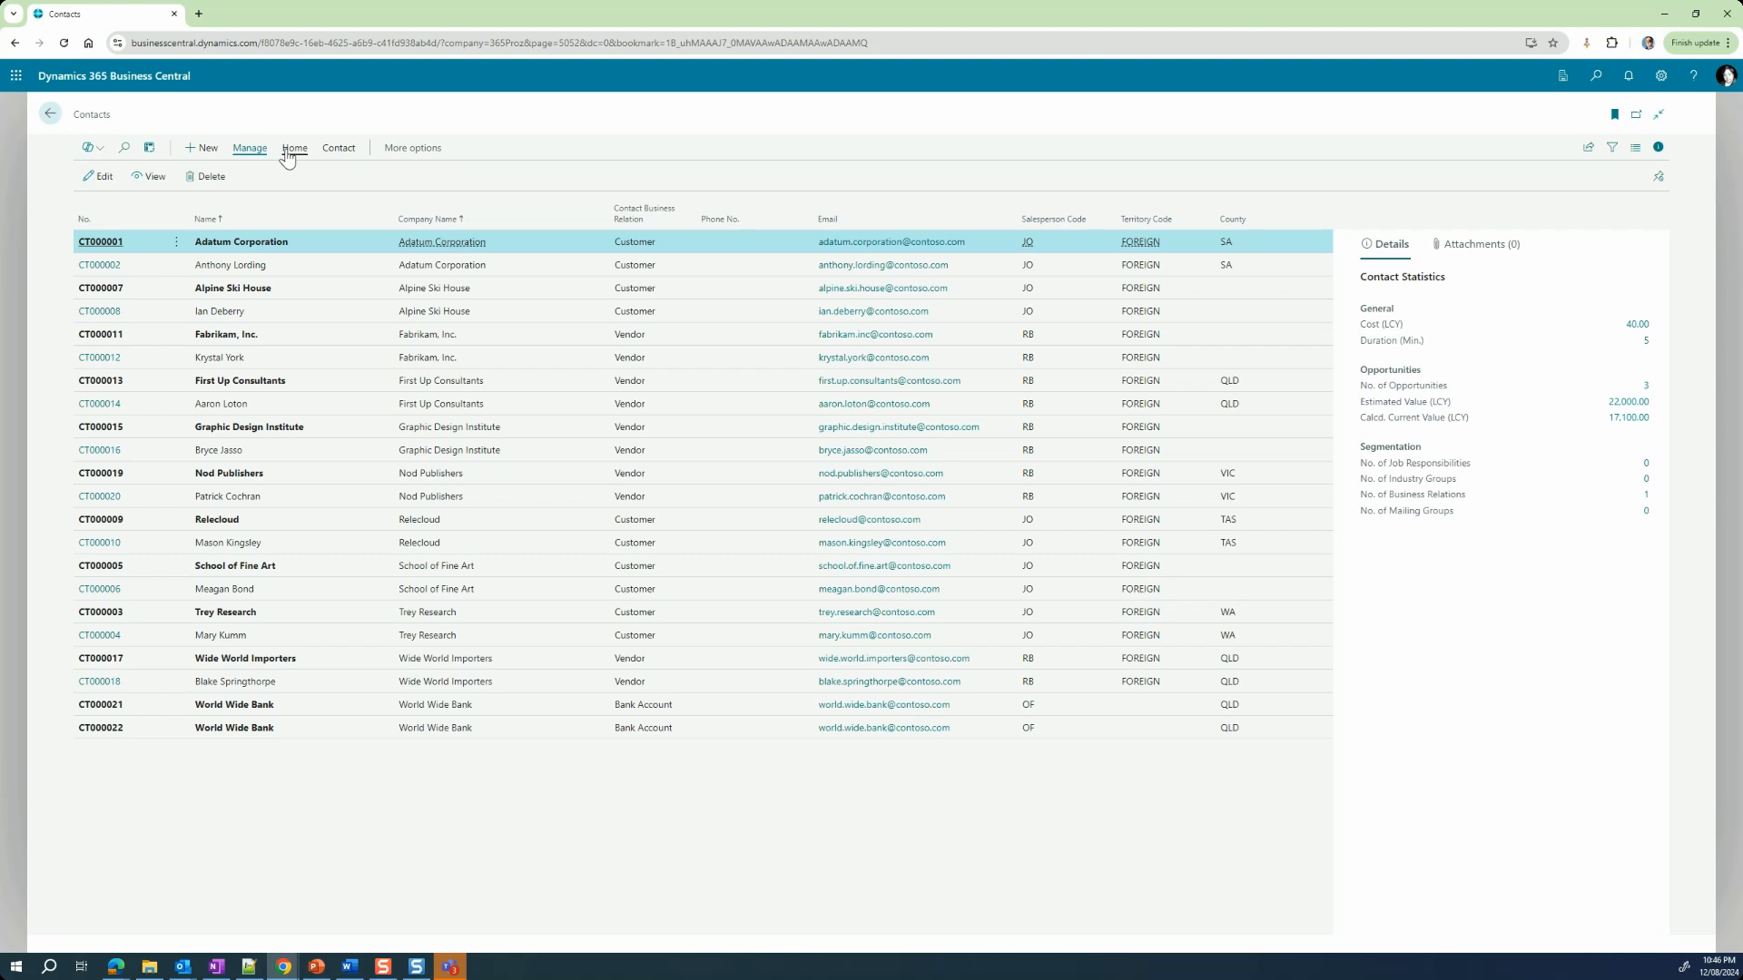
left_click(411, 149)
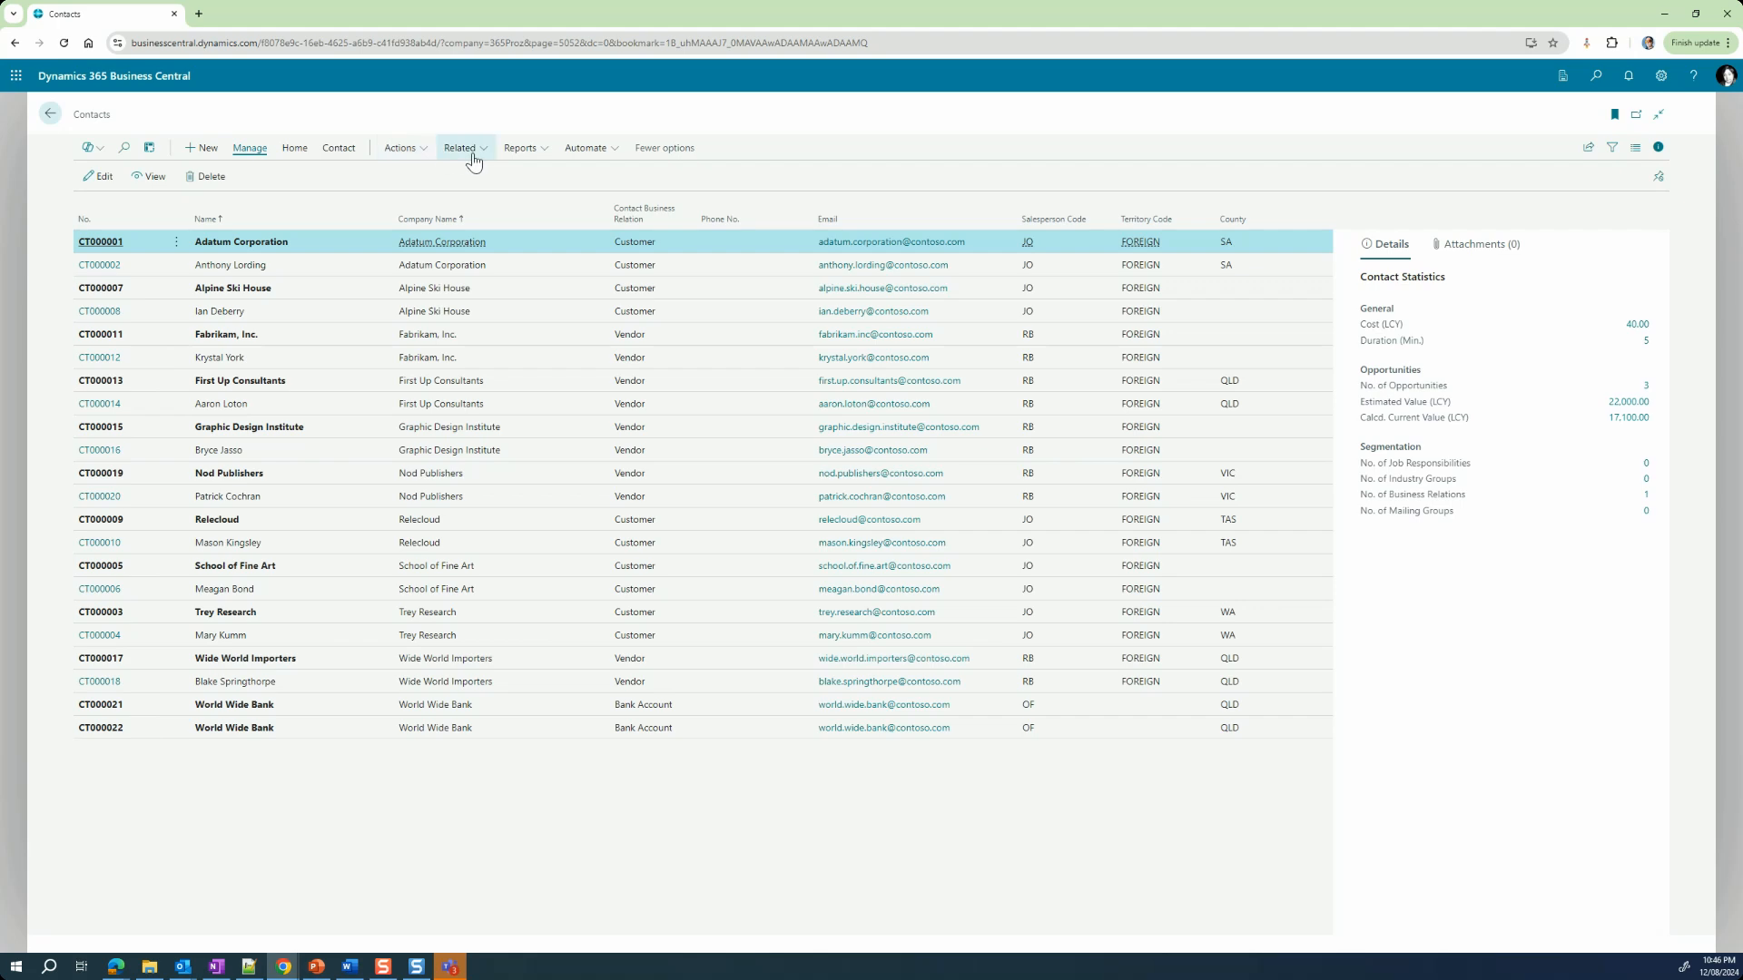
left_click(664, 148)
left_click(423, 155)
left_click(292, 157)
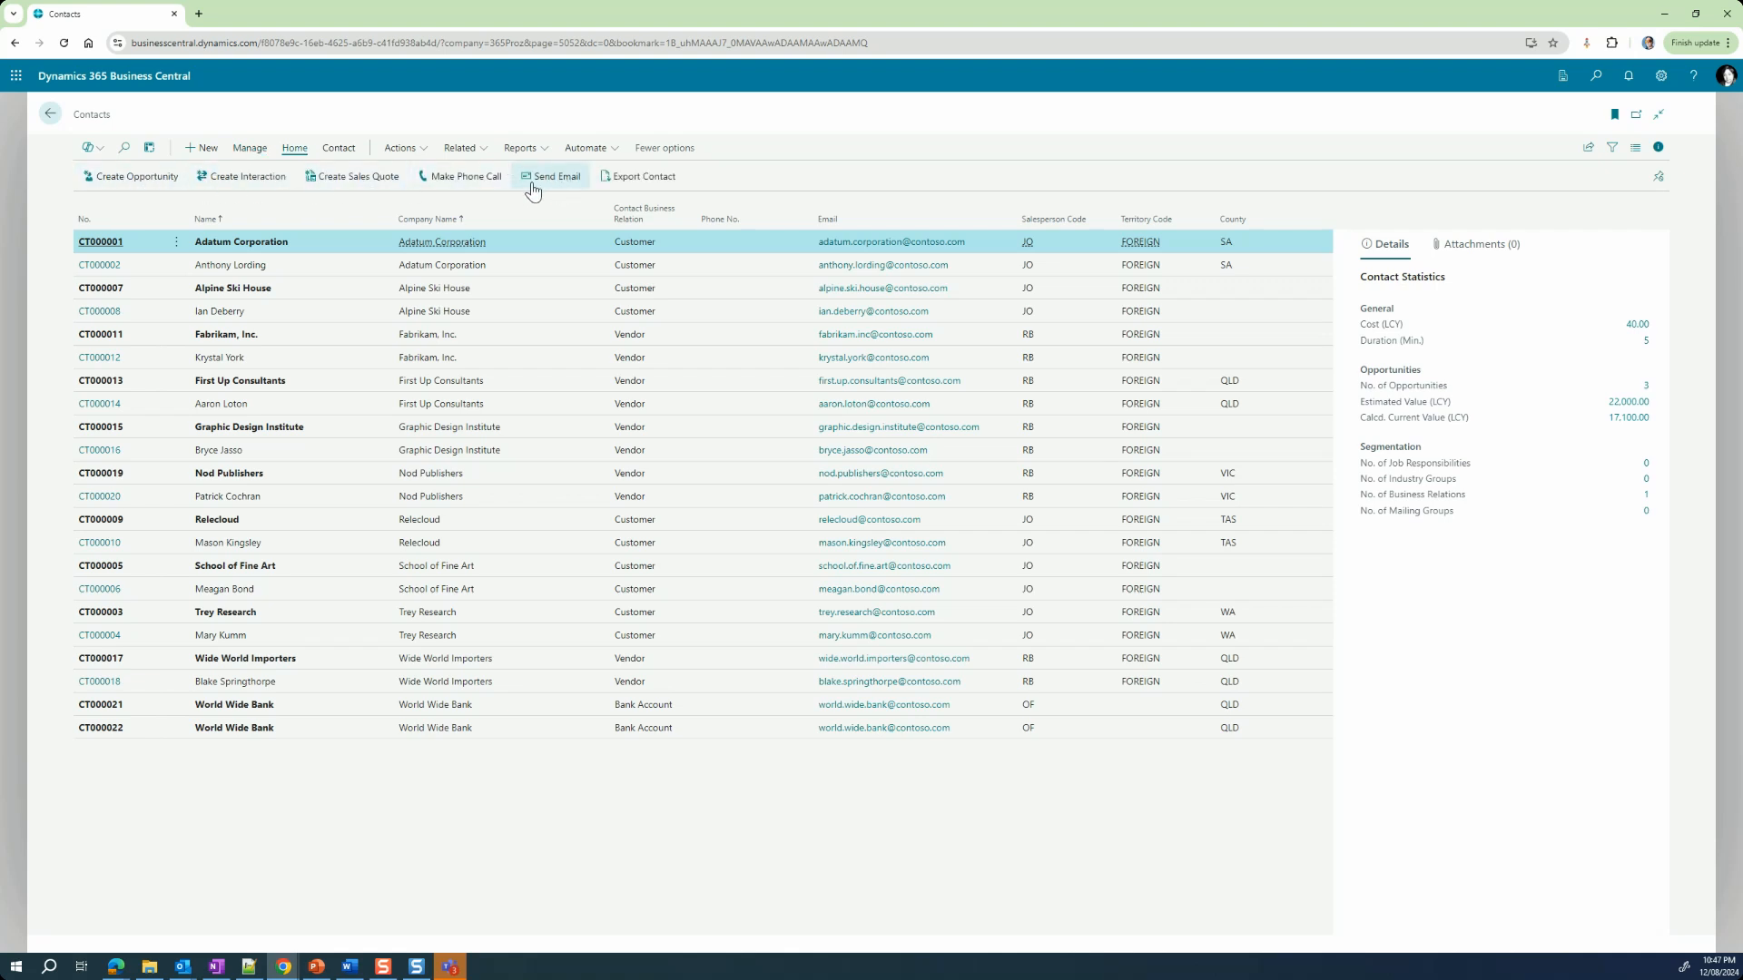
left_click(334, 154)
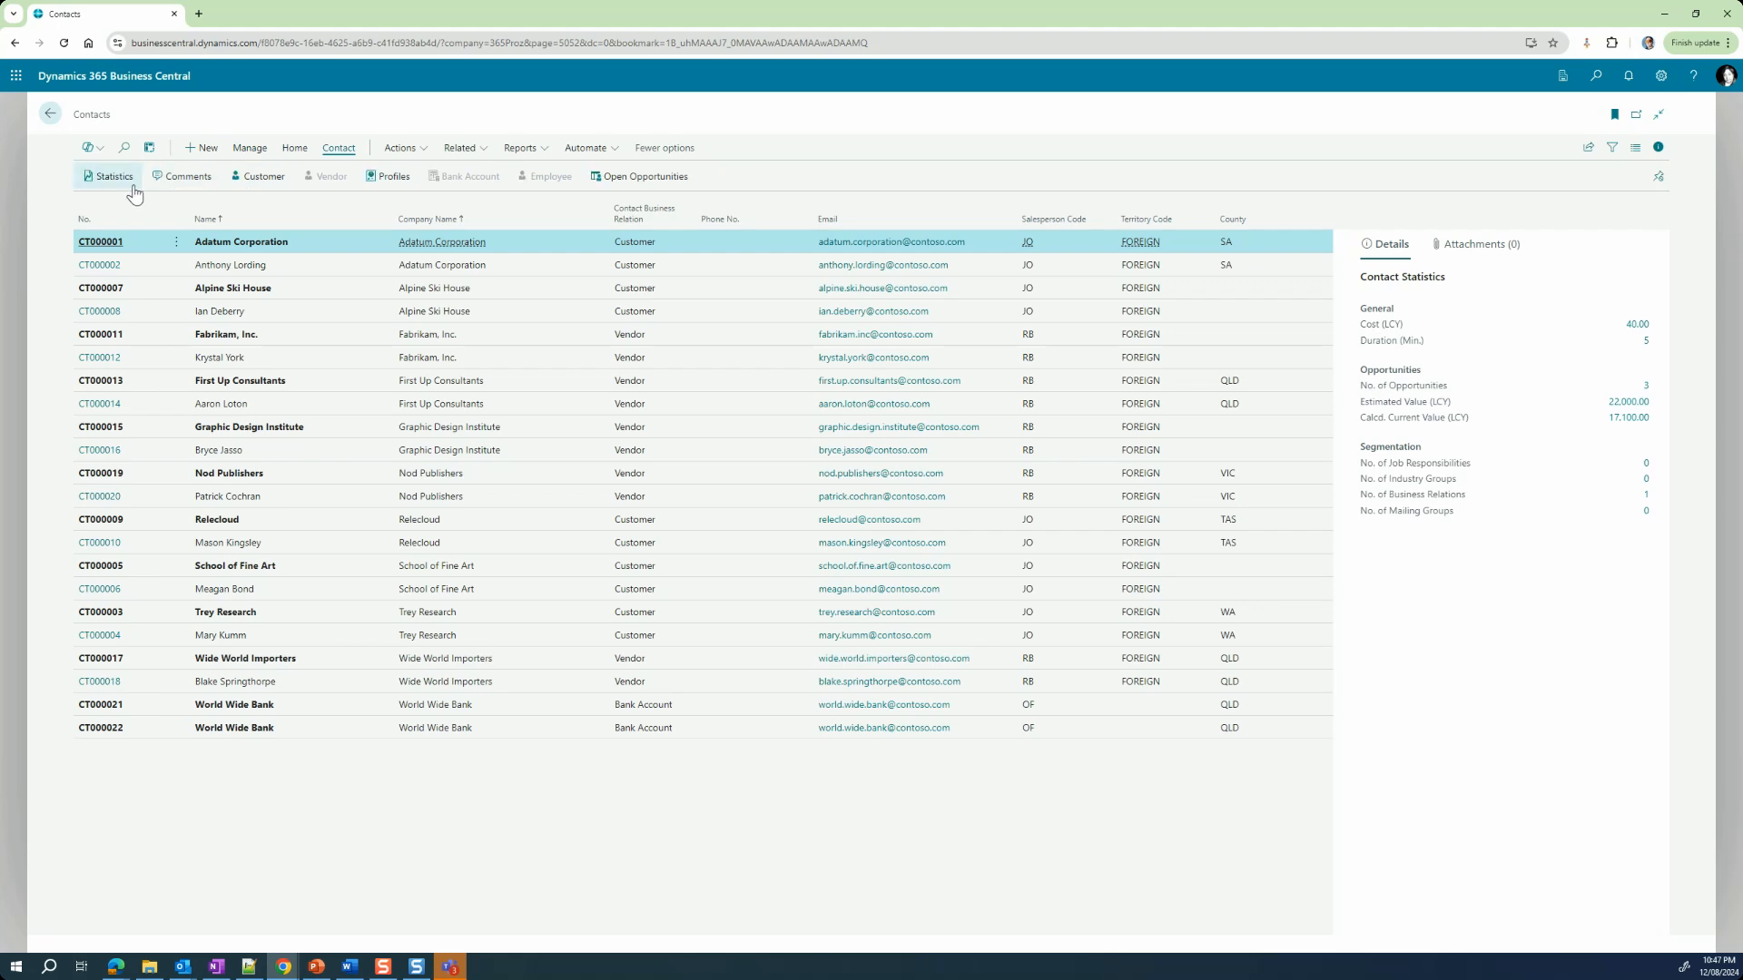
left_click(251, 153)
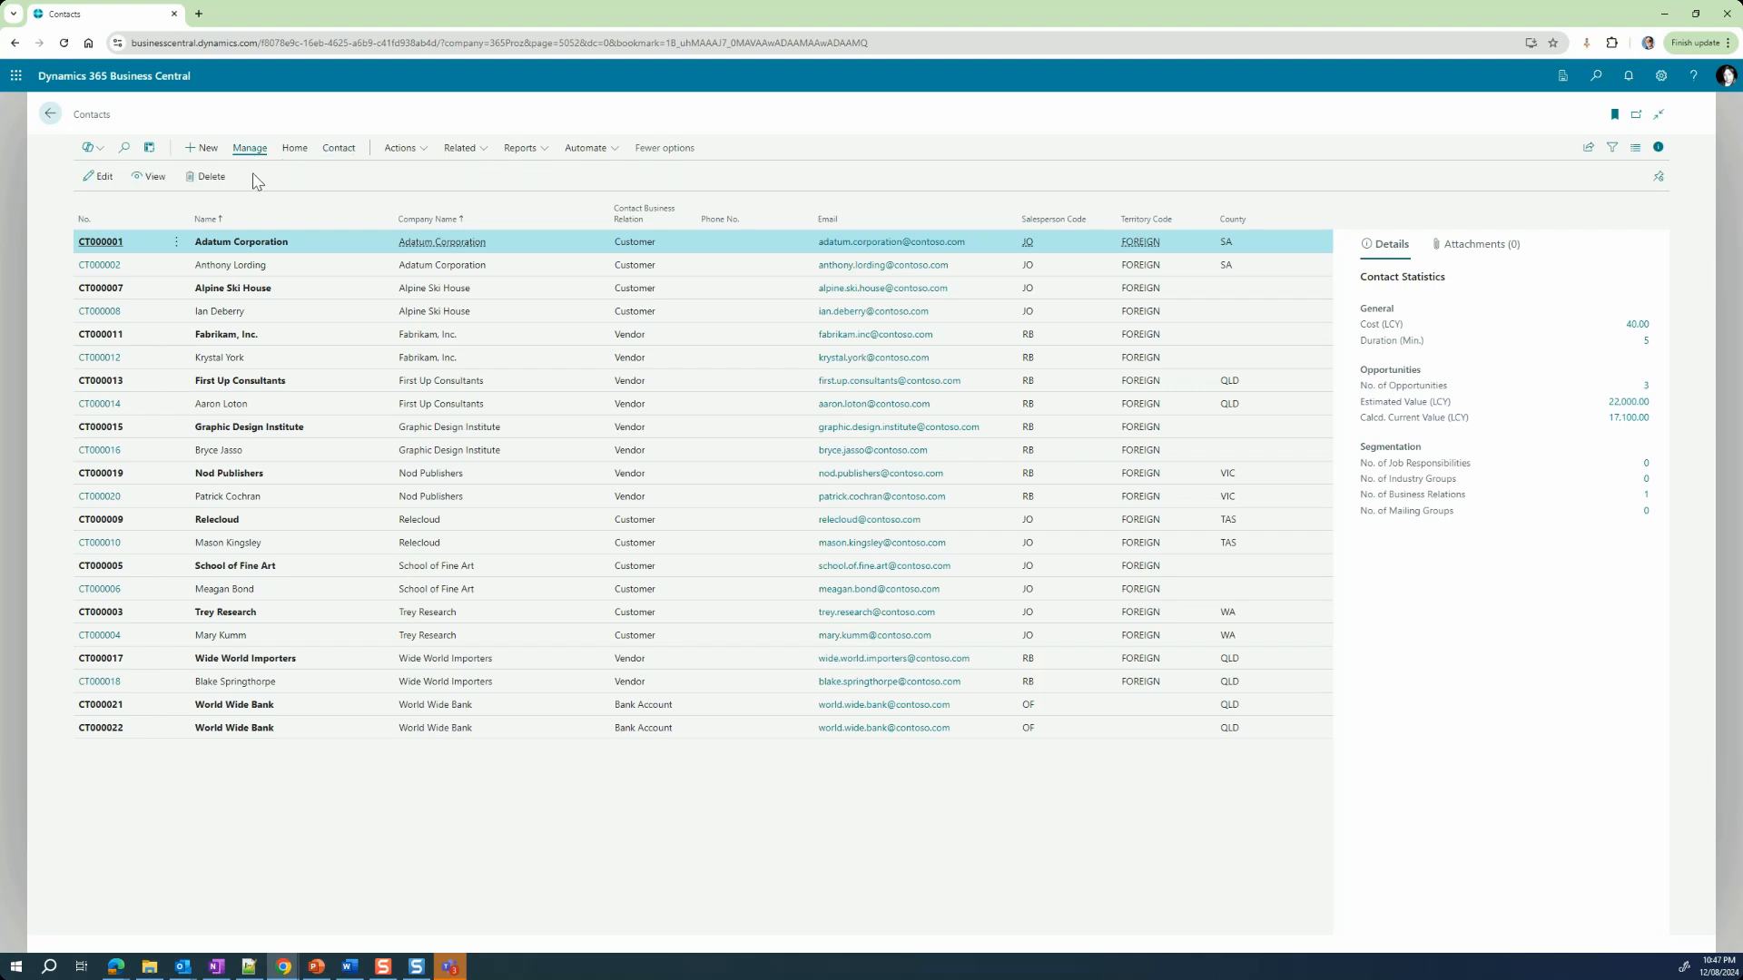
Step: Unpin the action bar of the contacts list, try the Home and Manage action groups, and pin the bar again
left_click(1658, 186)
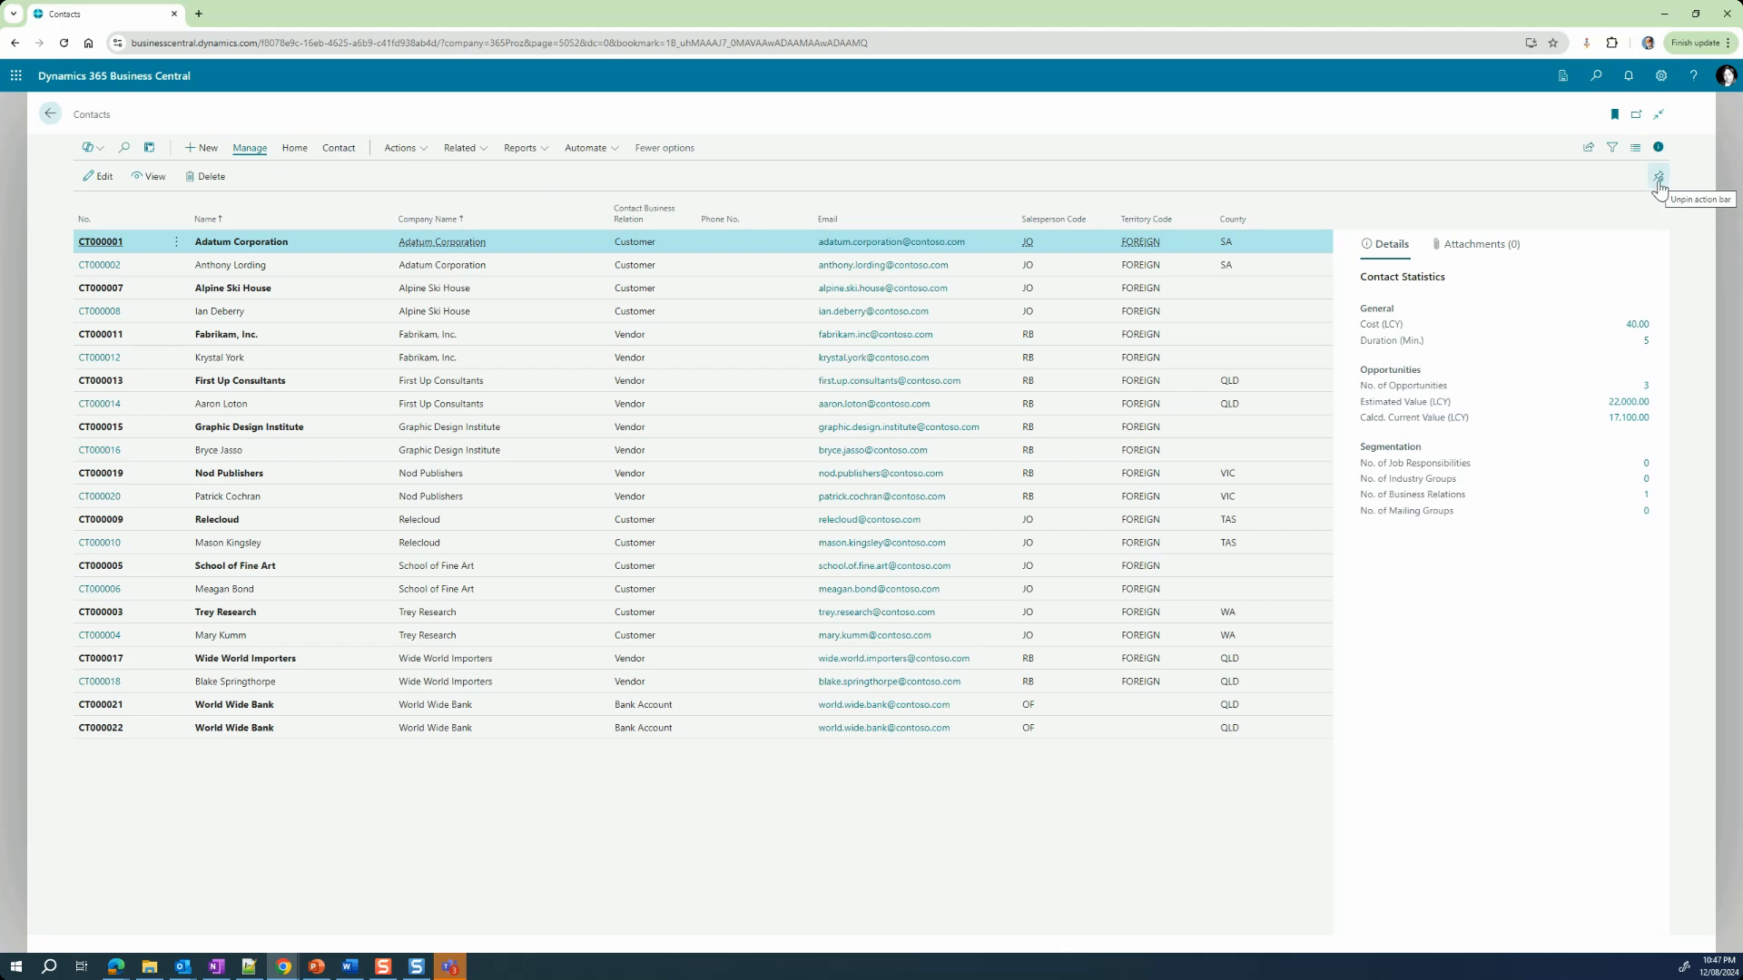
left_click(1660, 186)
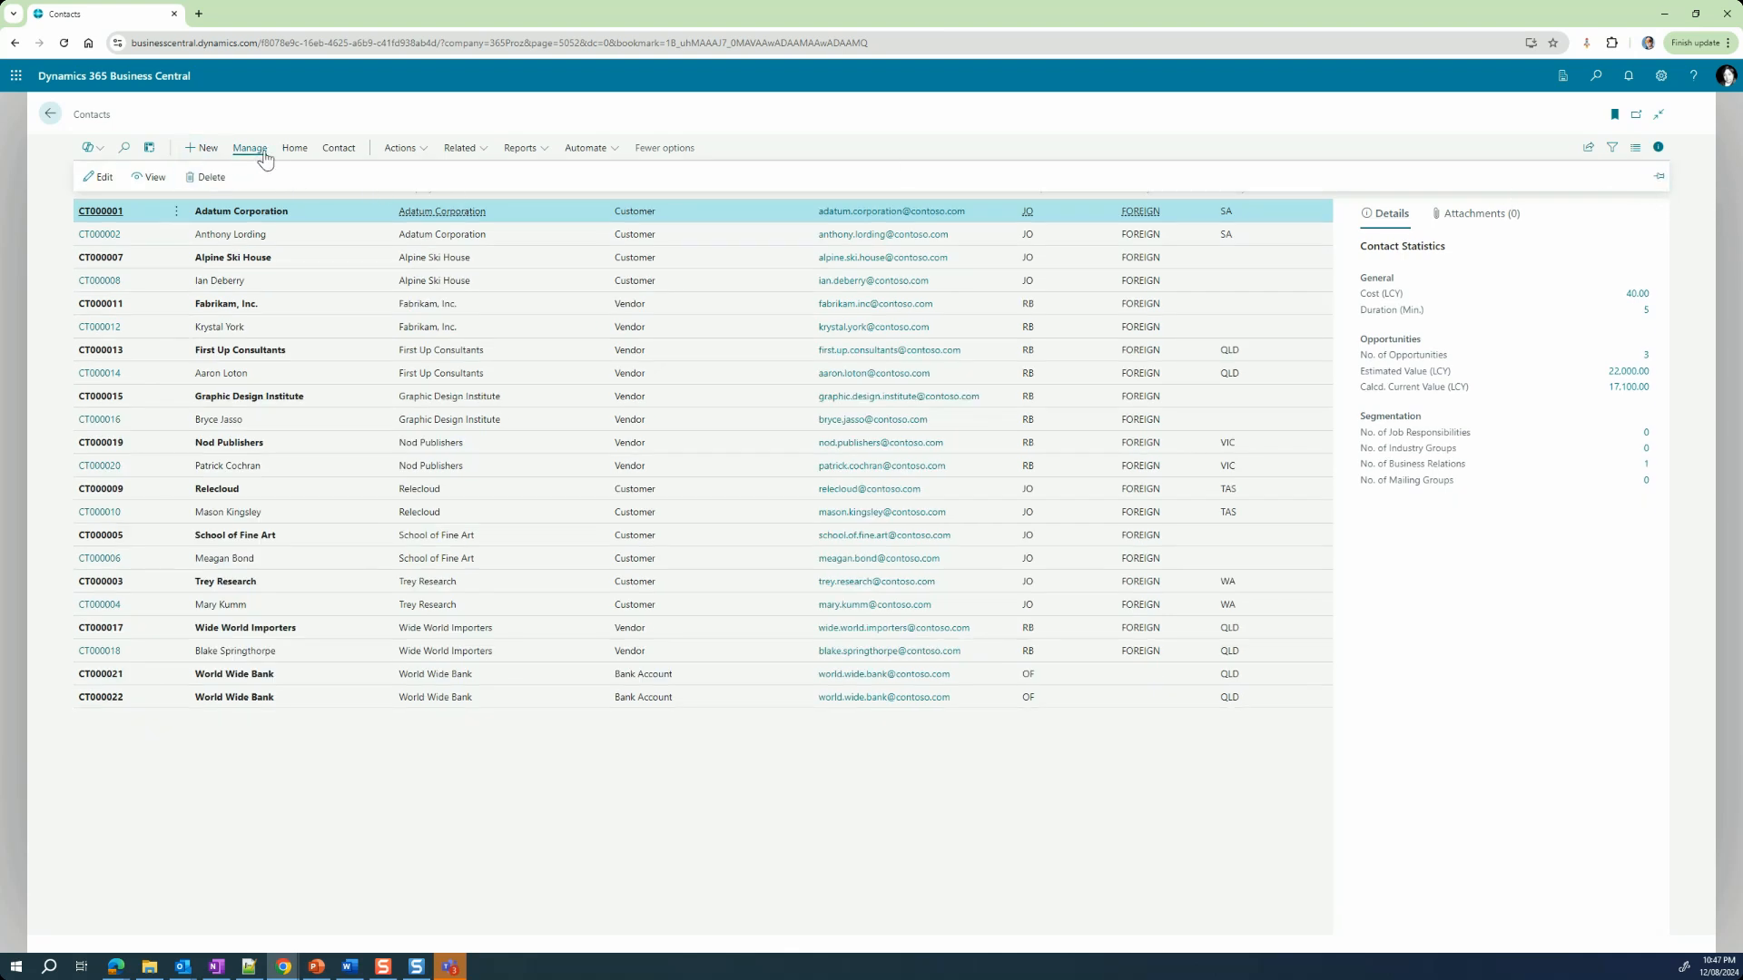
left_click(293, 149)
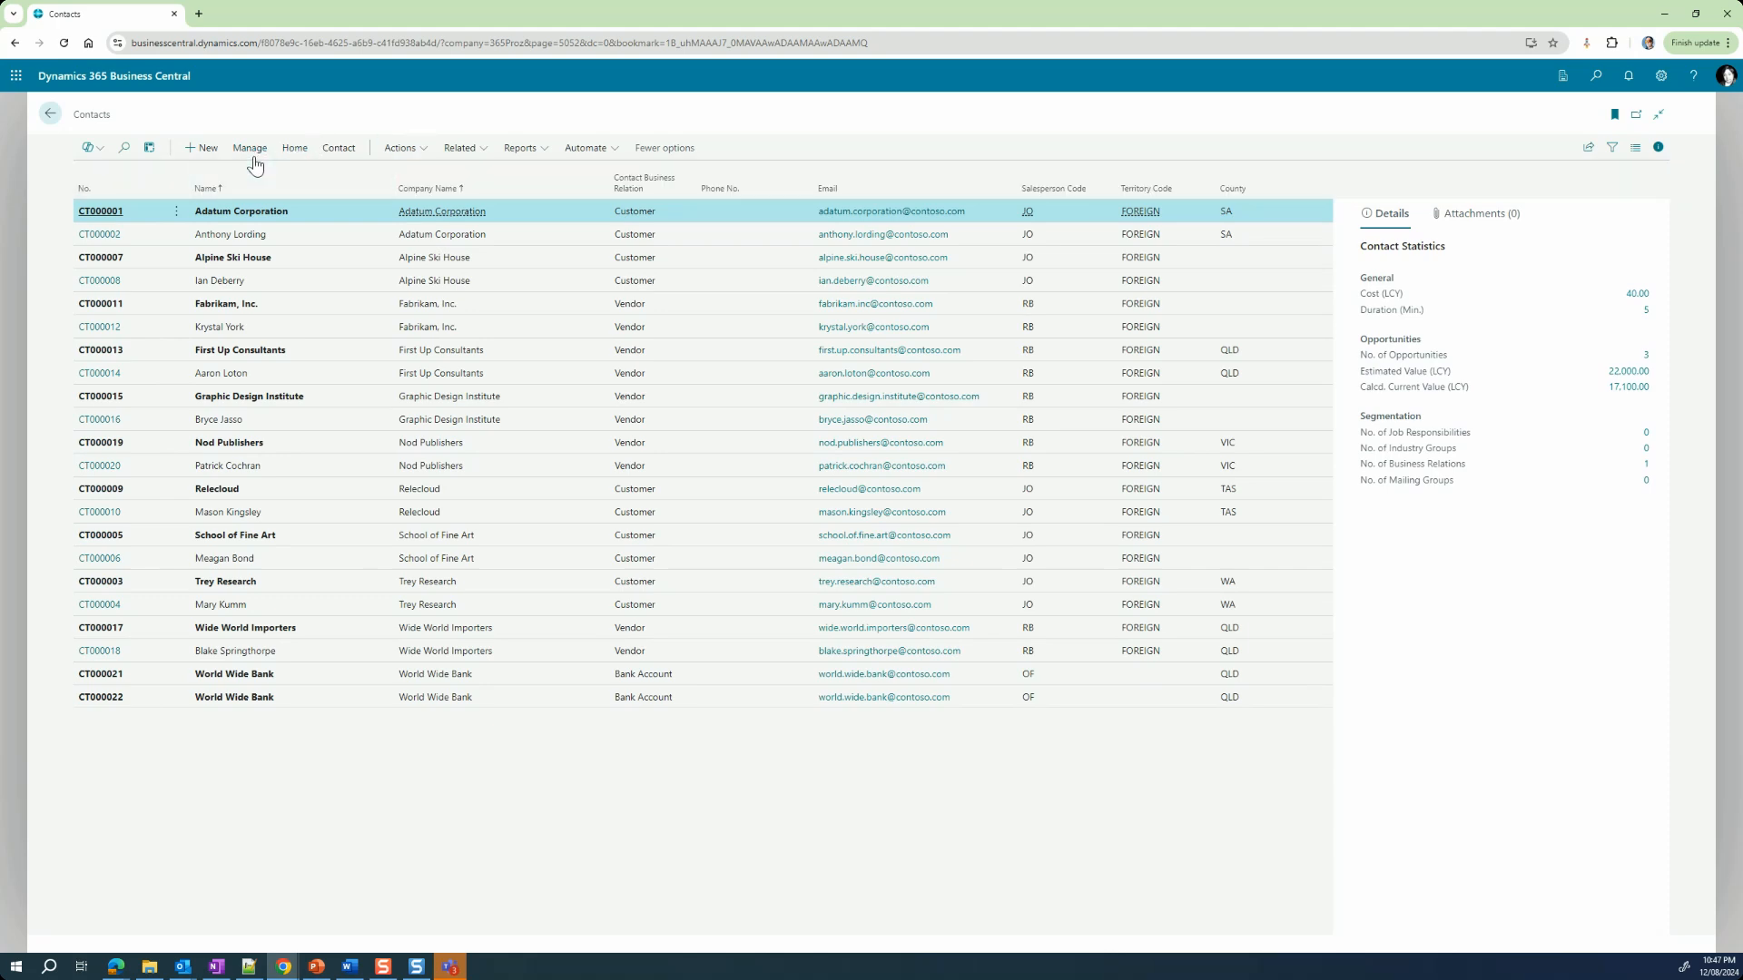
left_click(255, 155)
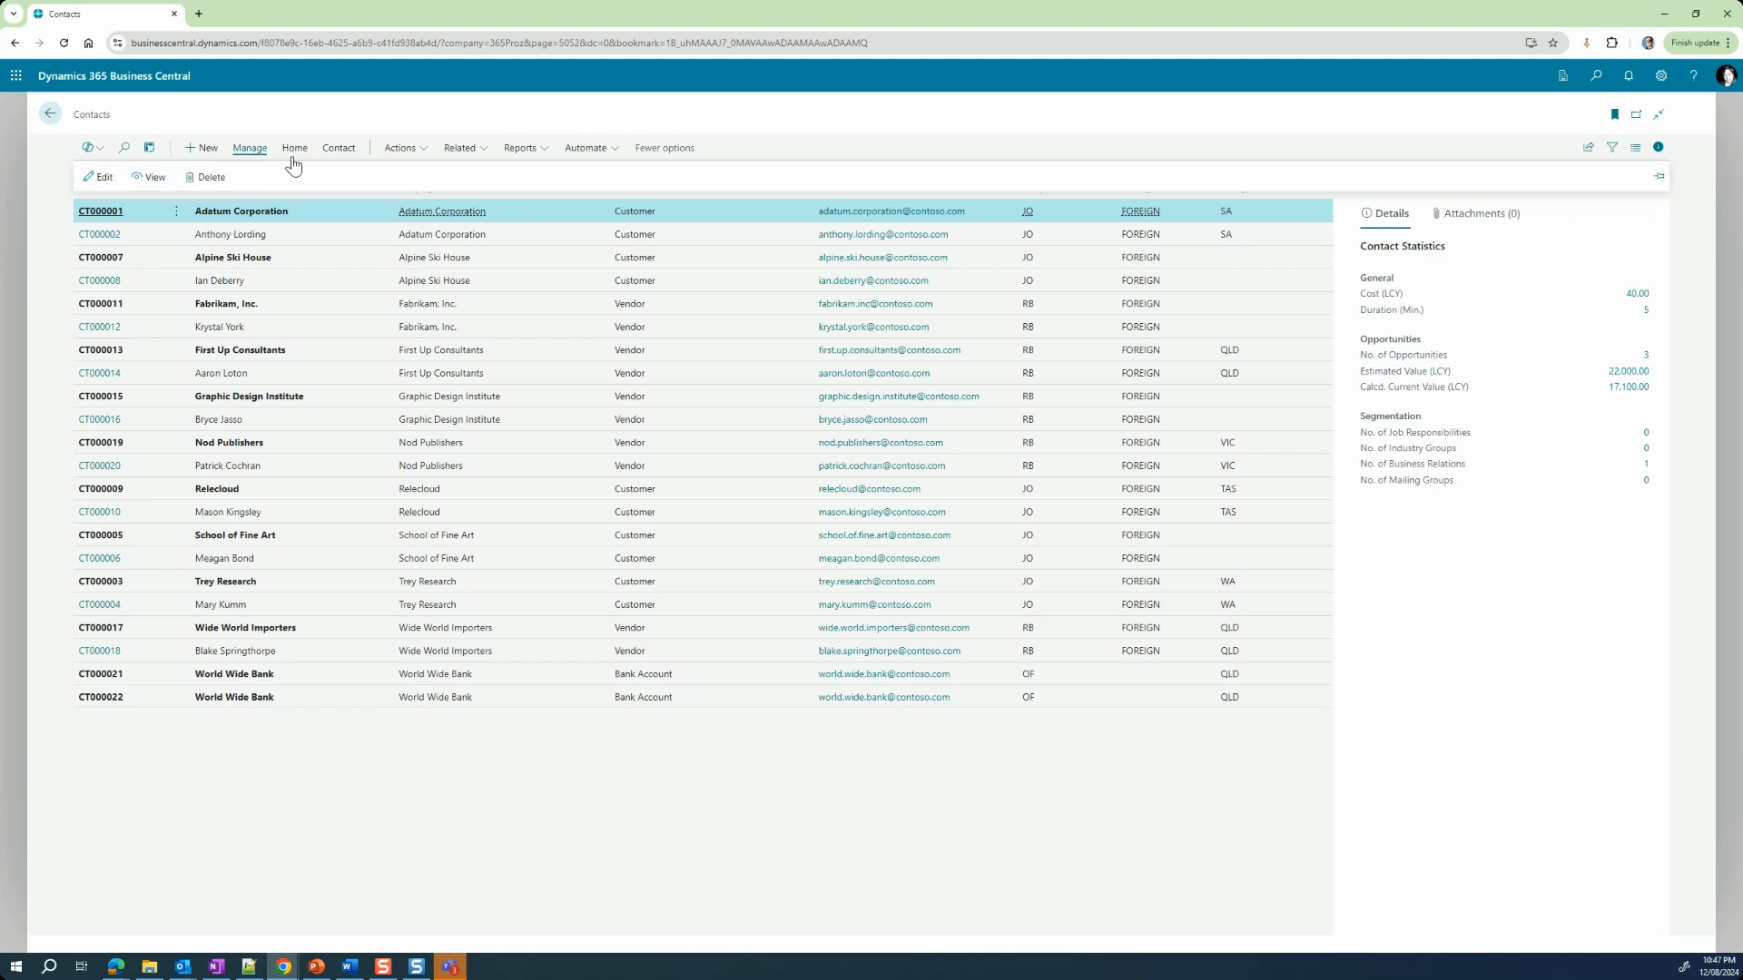
left_click(1658, 181)
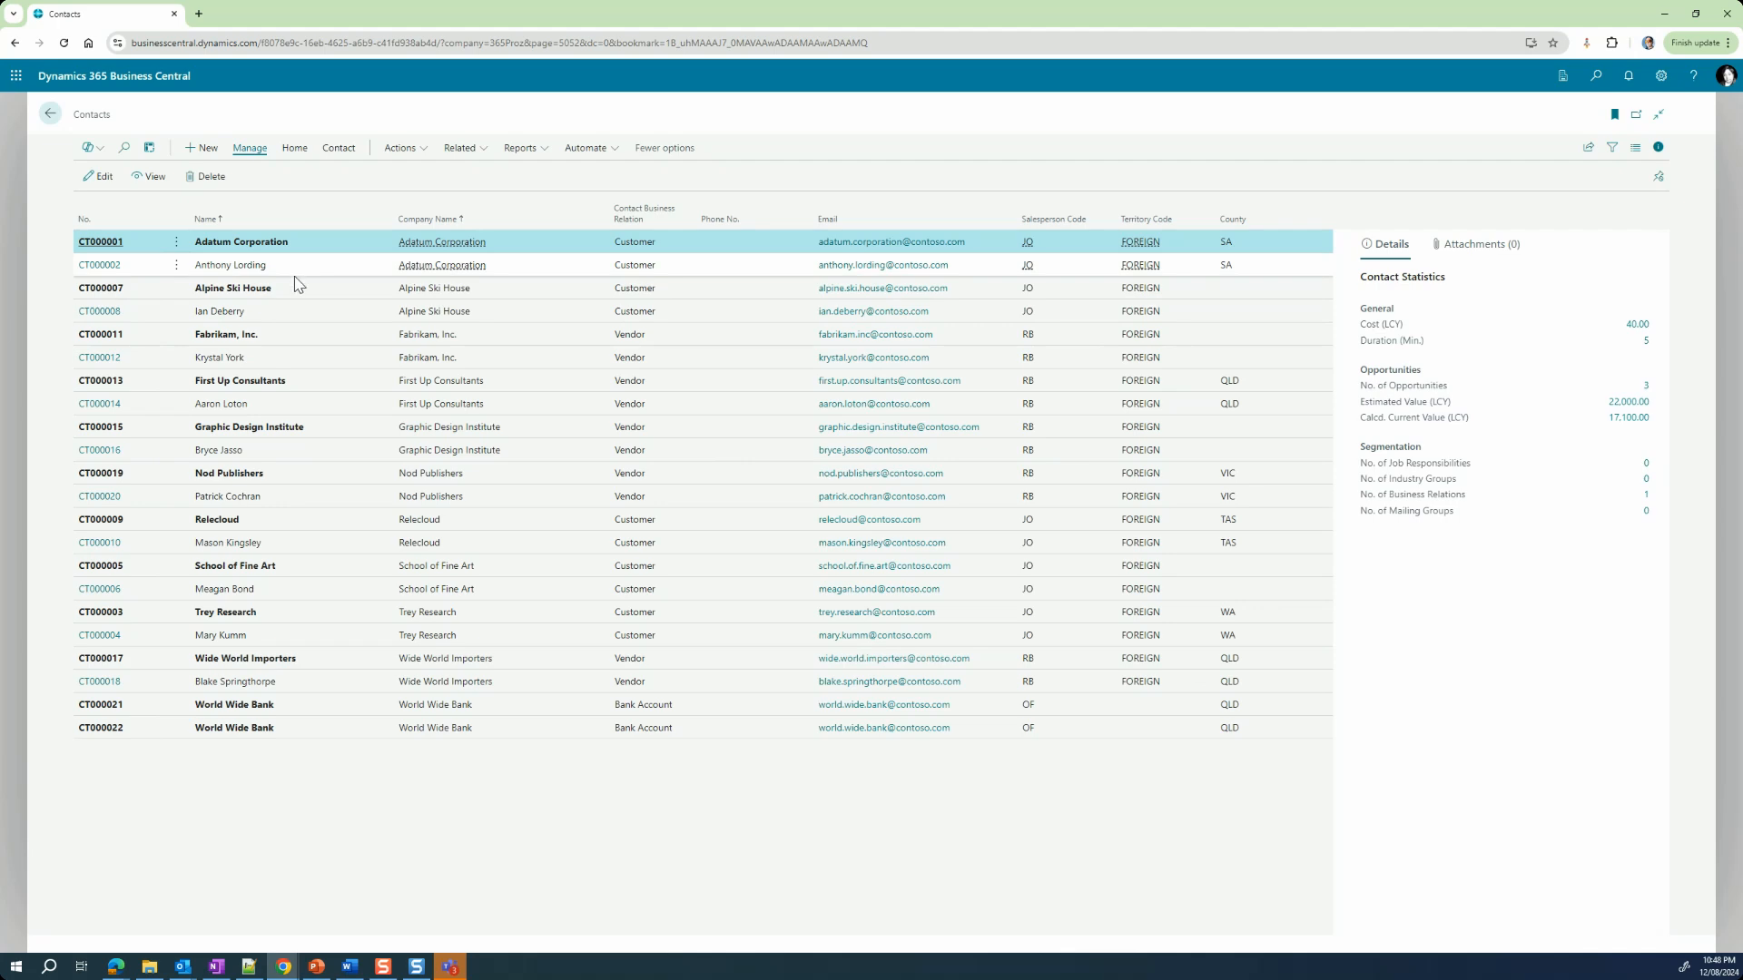
Step: Compare the statistics of the Alpine Ski House and Fabrikam, Inc. person contacts, and collapse and re-expand the FactBox pane
left_click(263, 323)
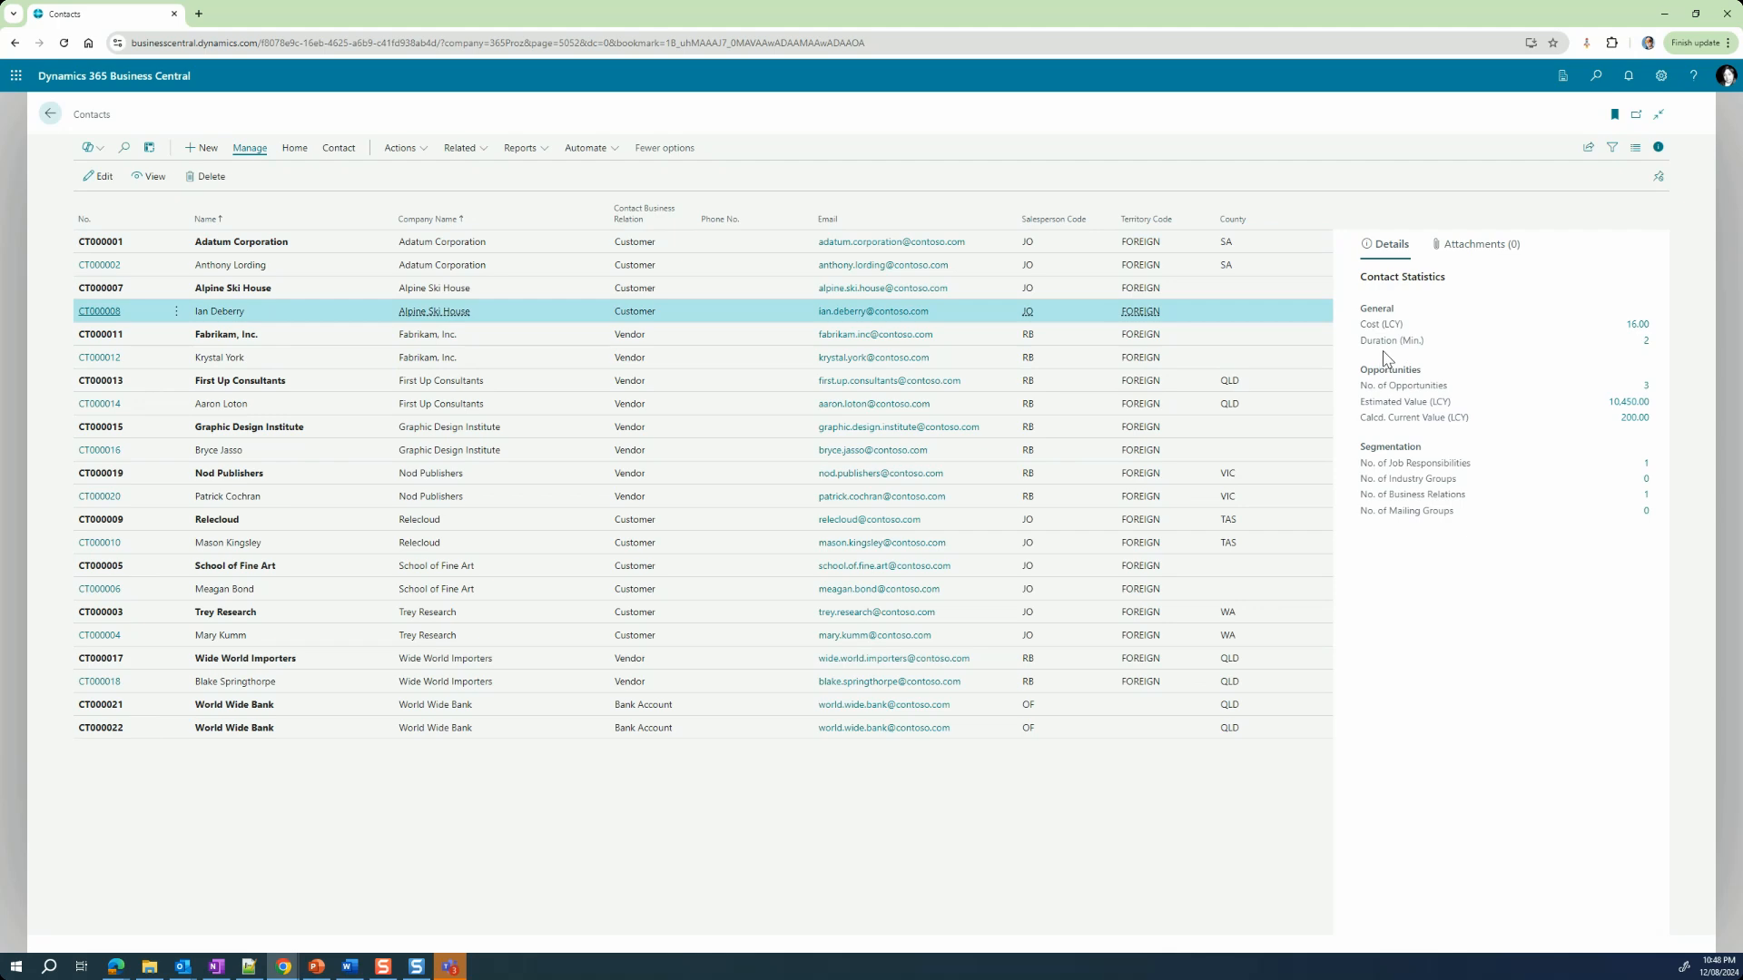
left_click(314, 366)
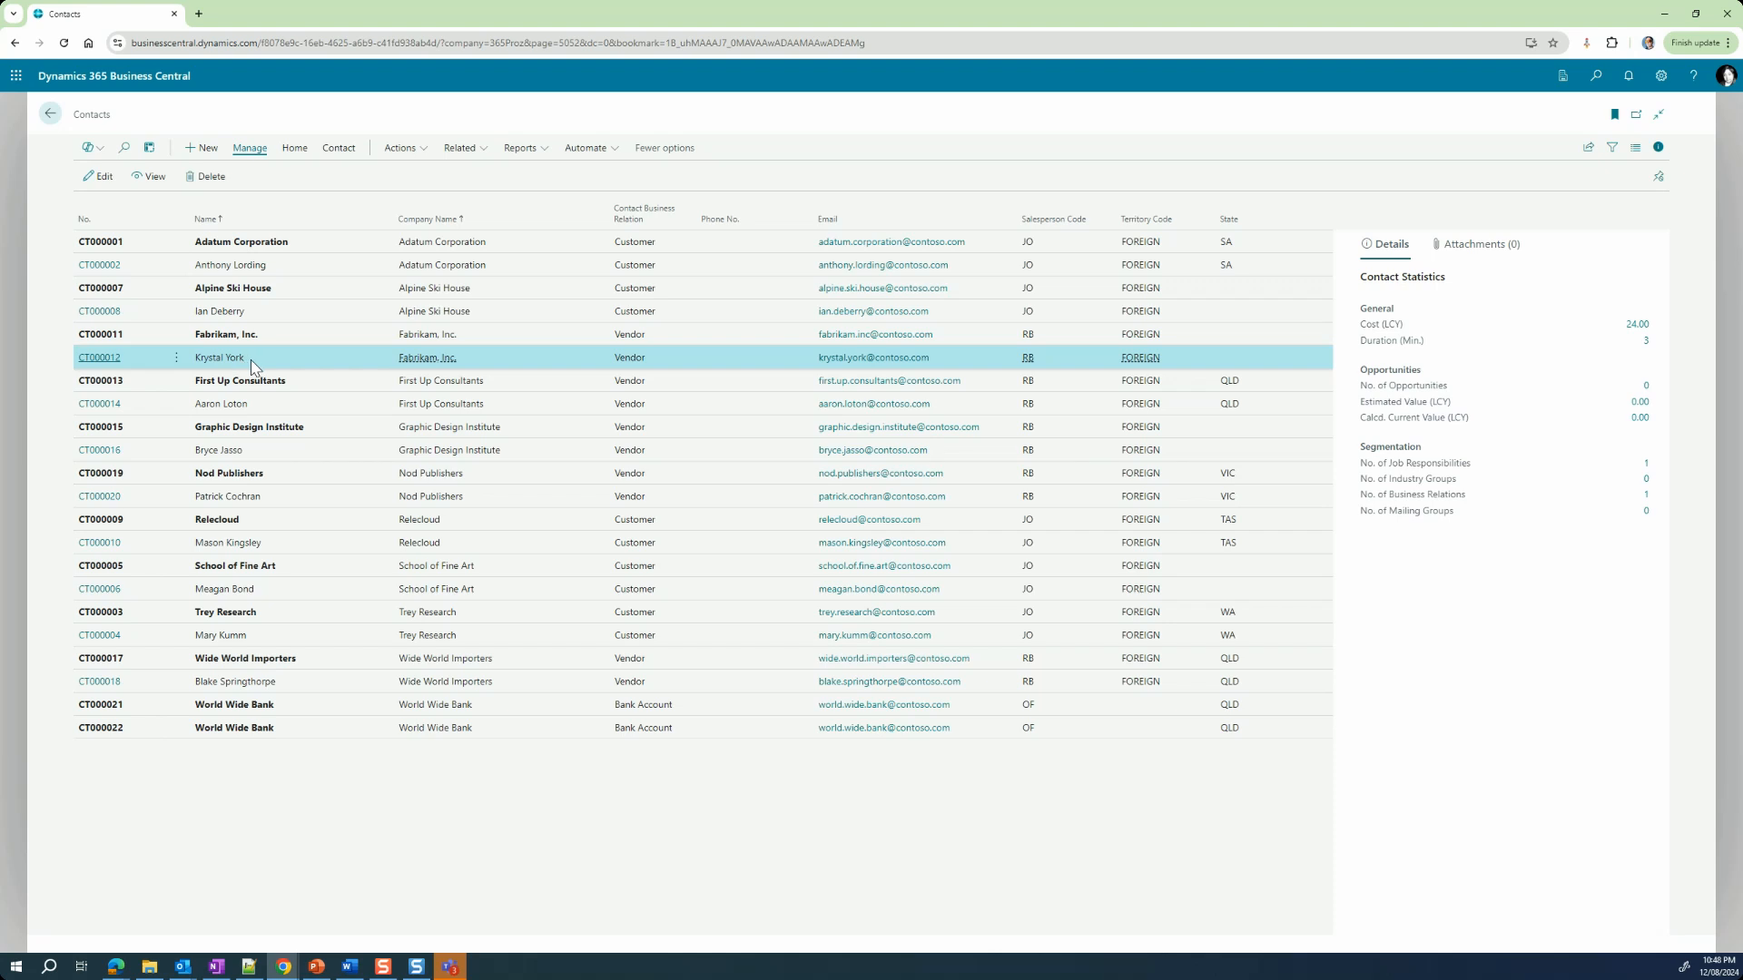
left_click(262, 317)
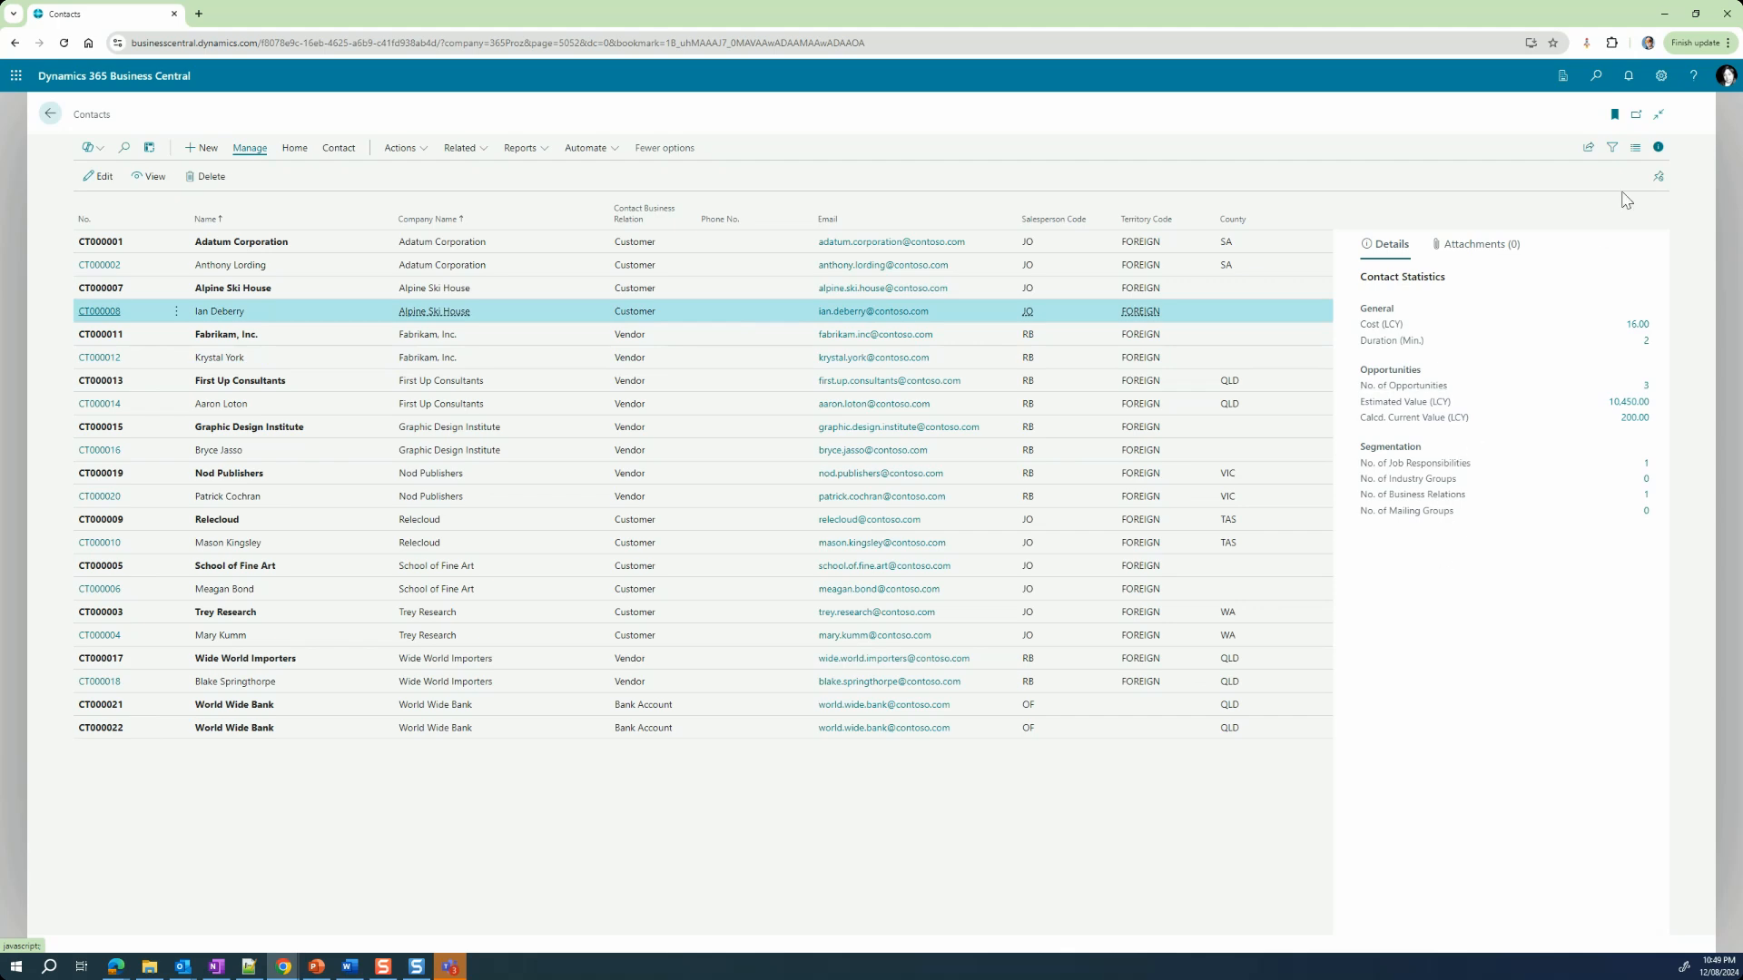
left_click(1659, 148)
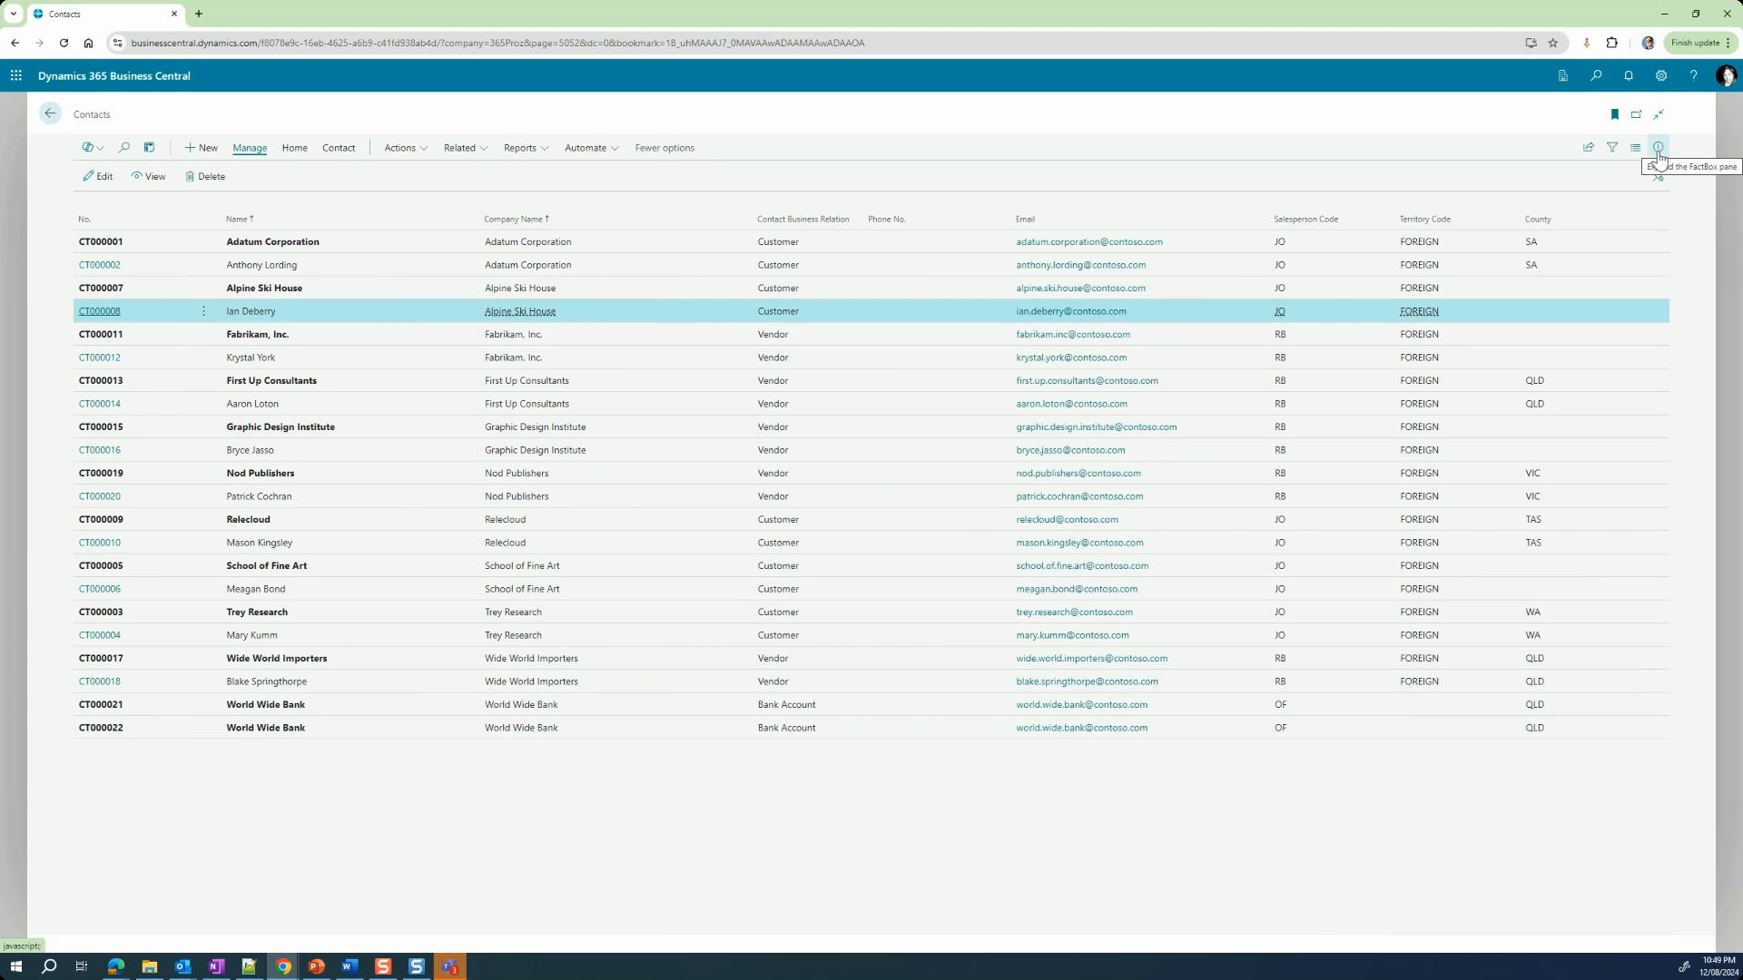
left_click(1657, 150)
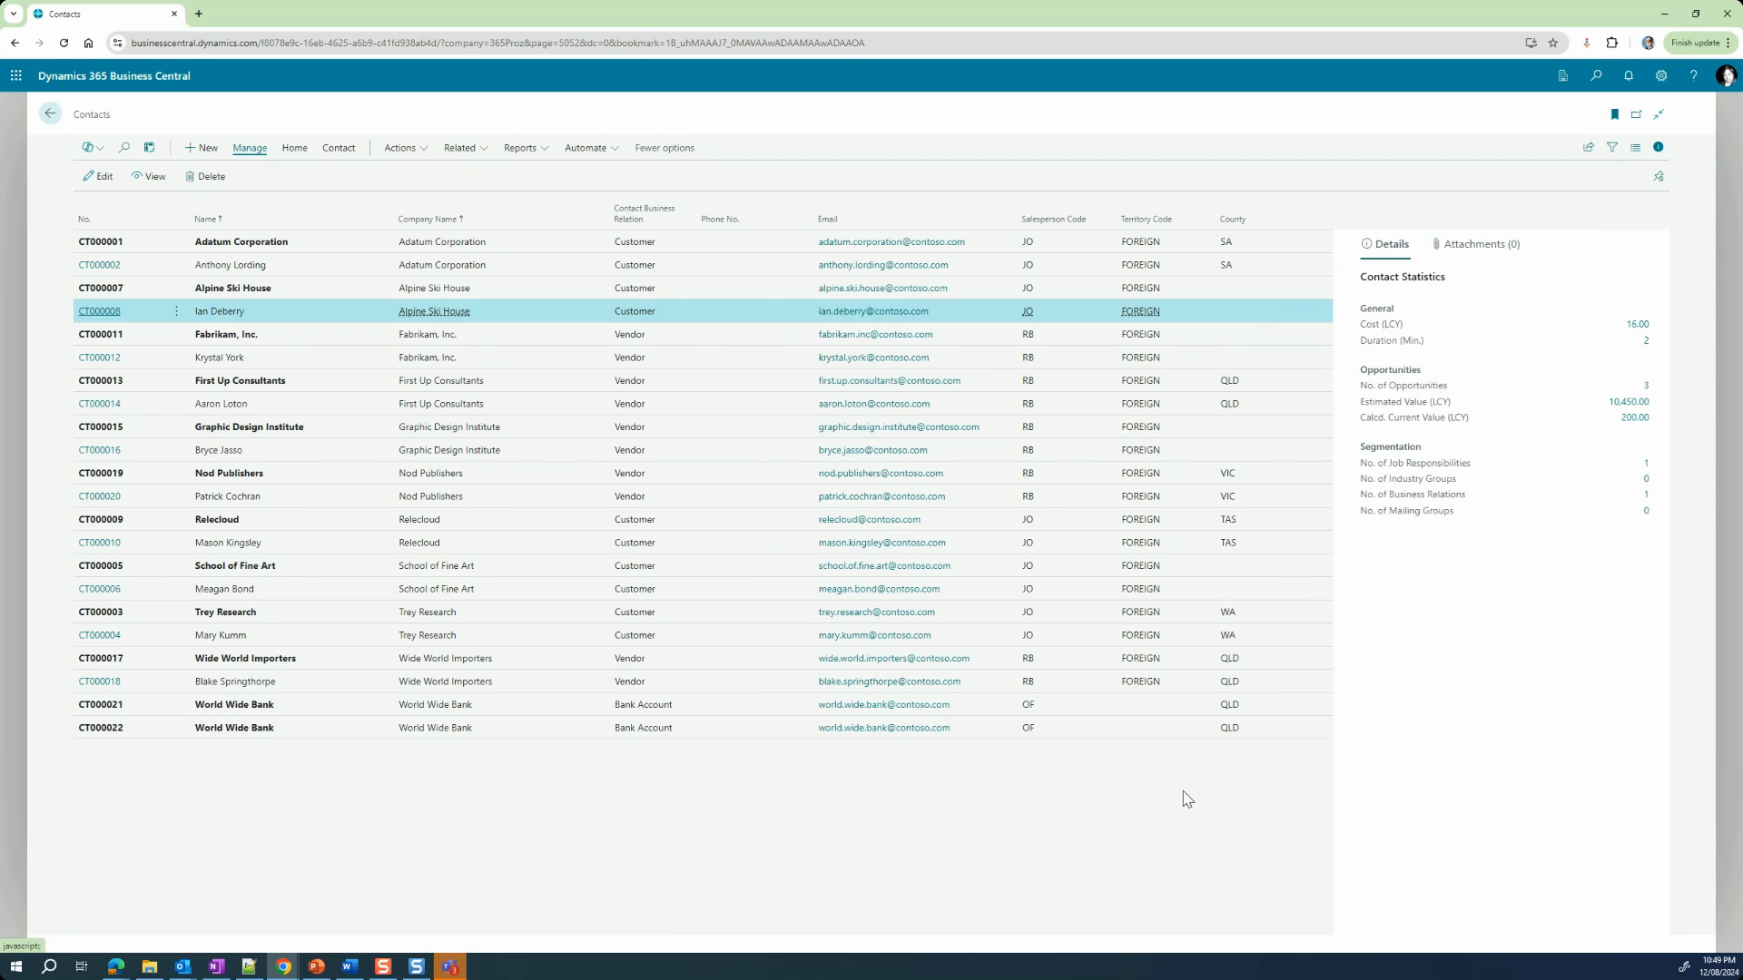
Step: View the contact statistics of Fabrikam, Inc., the First Up Consultants person contact and Nod Publishers
left_click(301, 334)
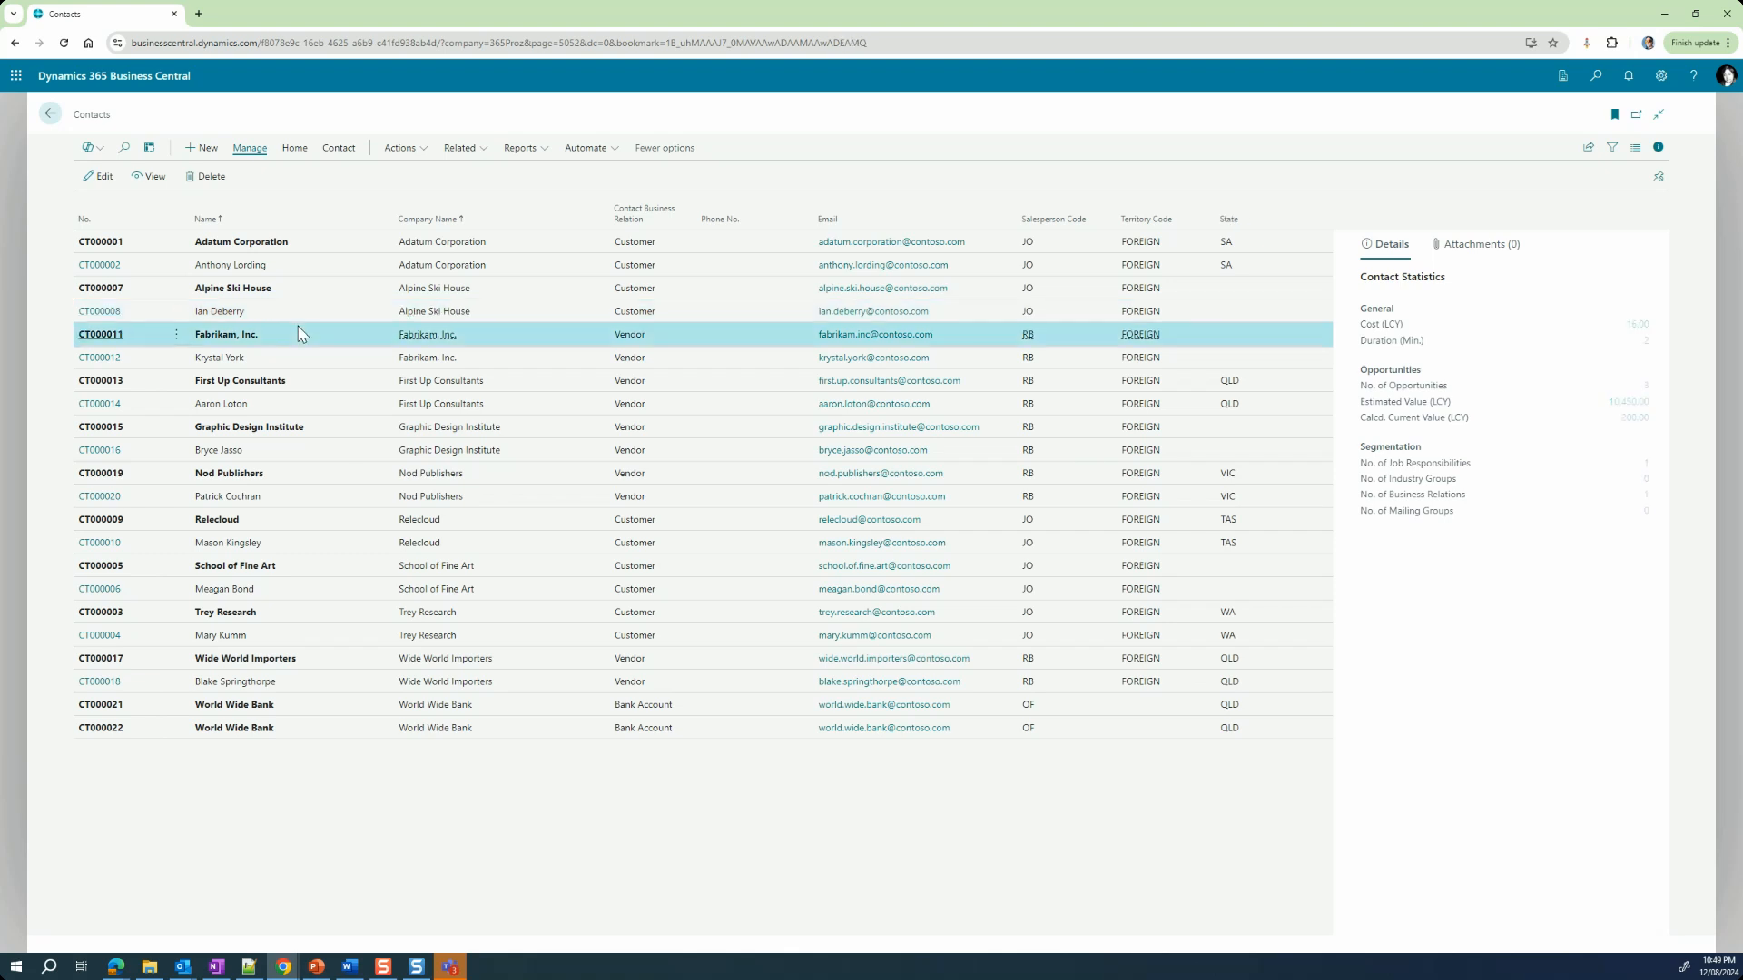
left_click(301, 405)
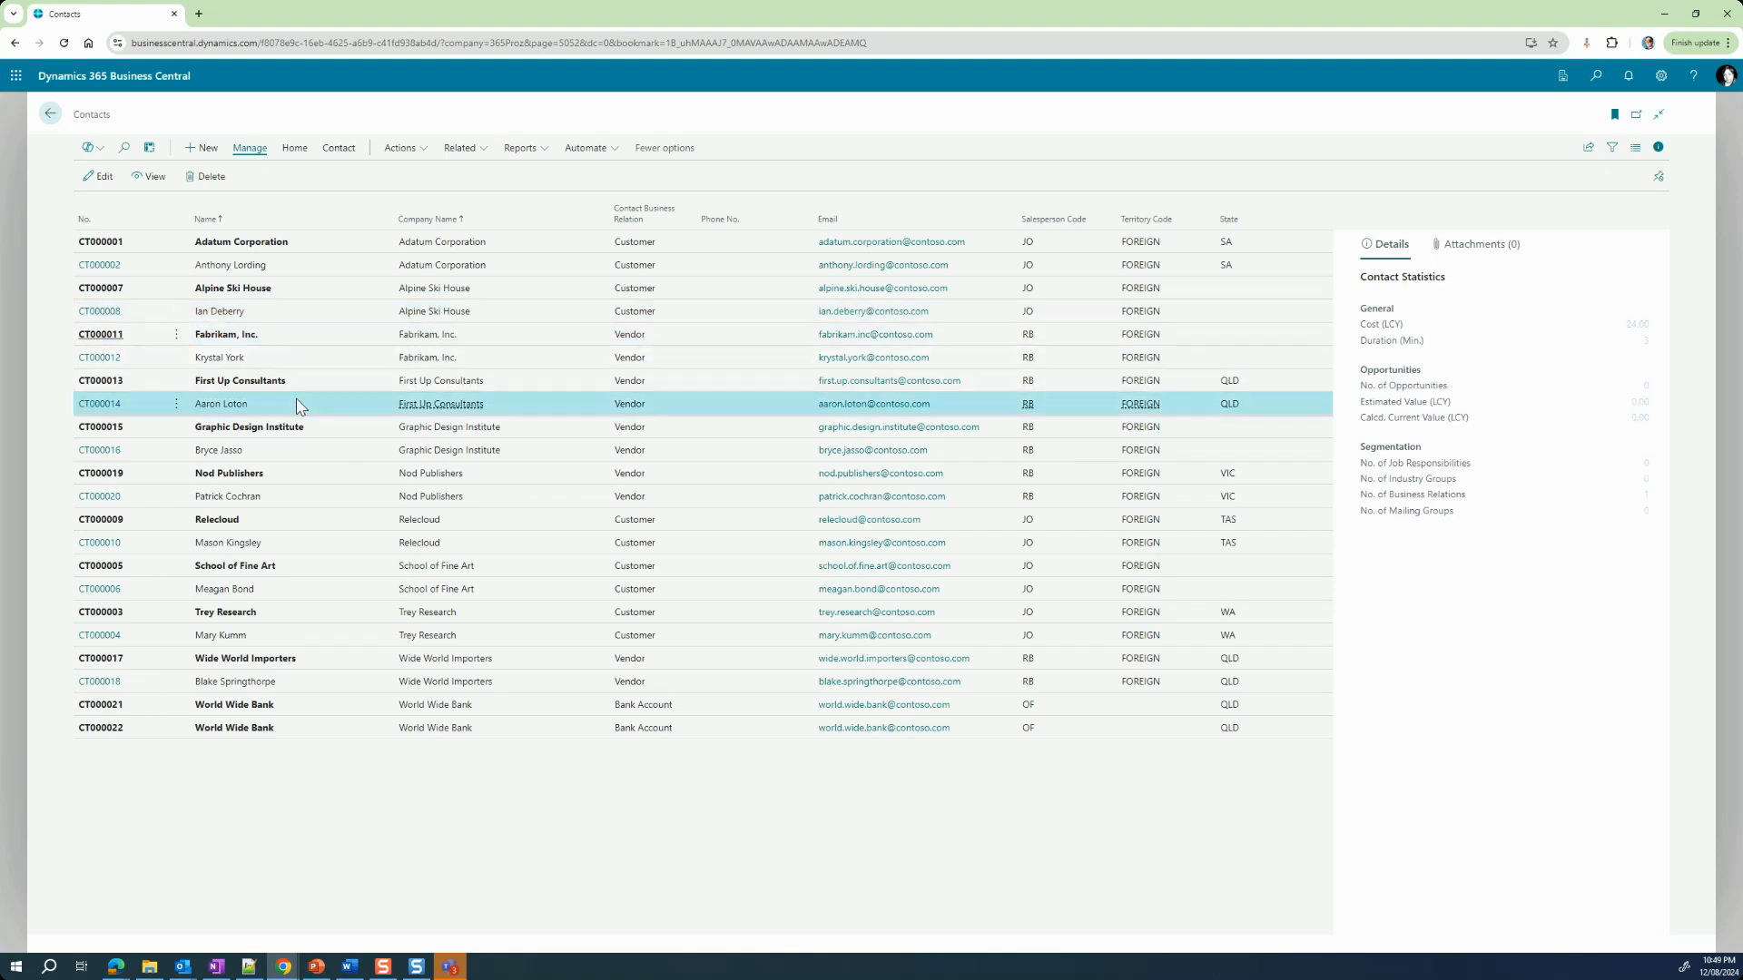
left_click(264, 474)
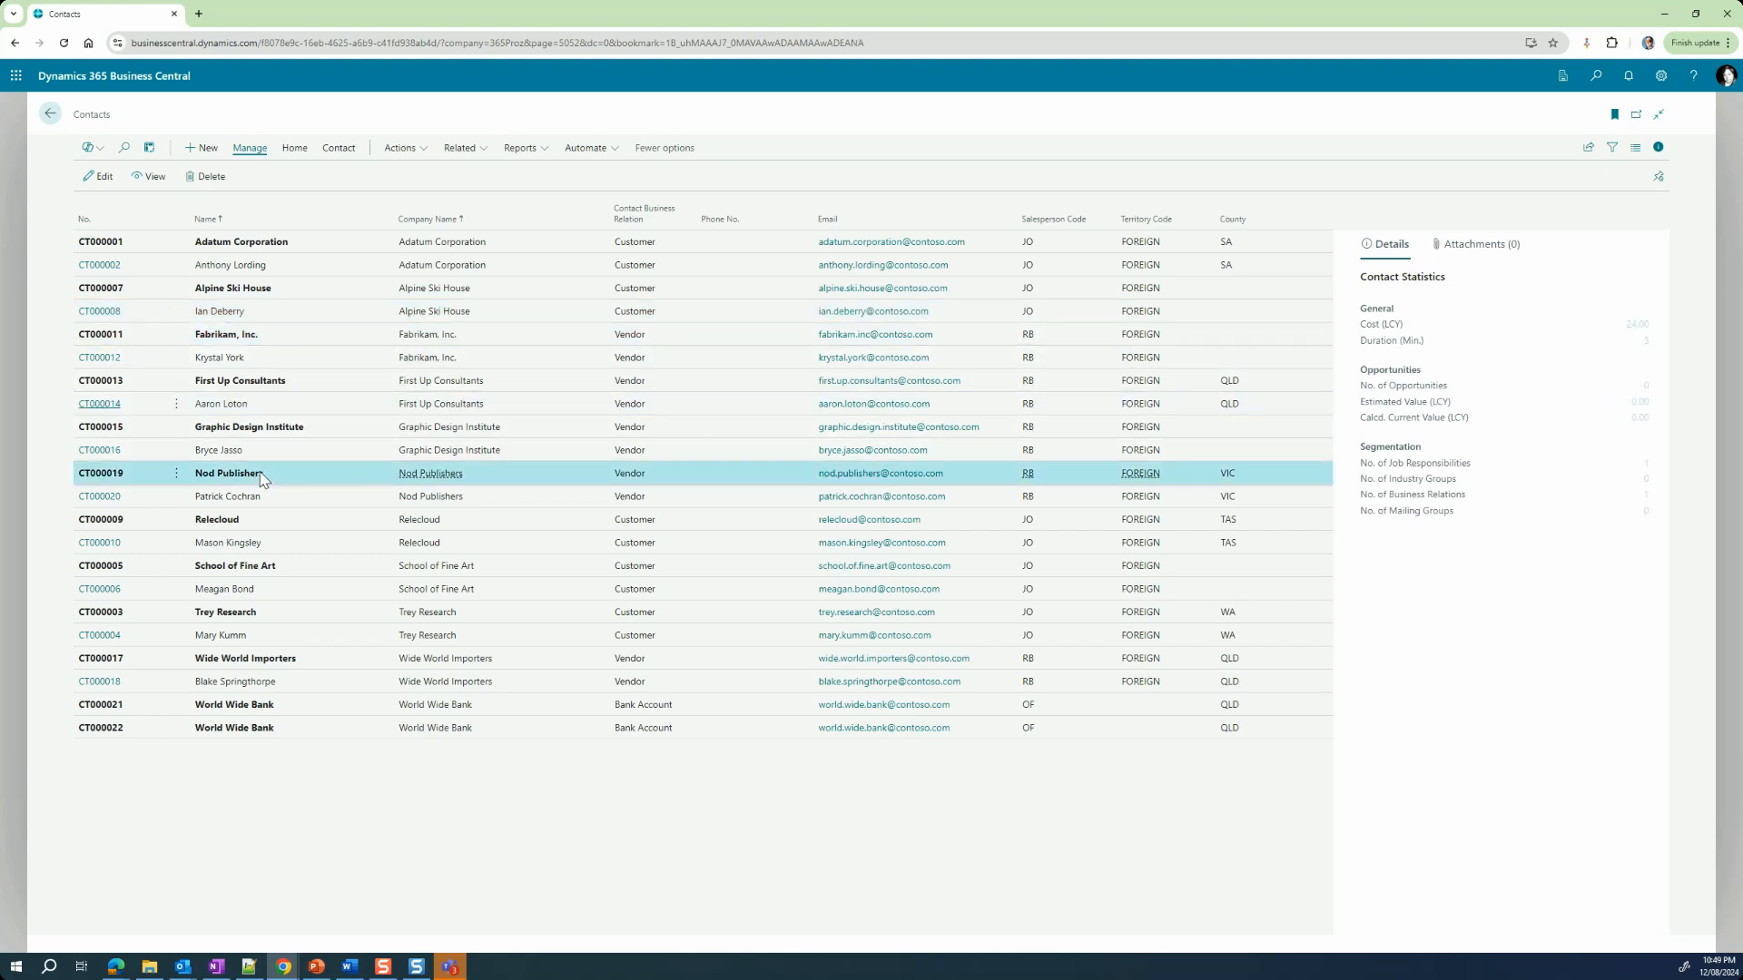
Step: Compare the opportunity counts of the Alpine Ski House and Fabrikam, Inc. person contacts, and open the Alpine Ski House contact's opportunity entries
left_click(255, 325)
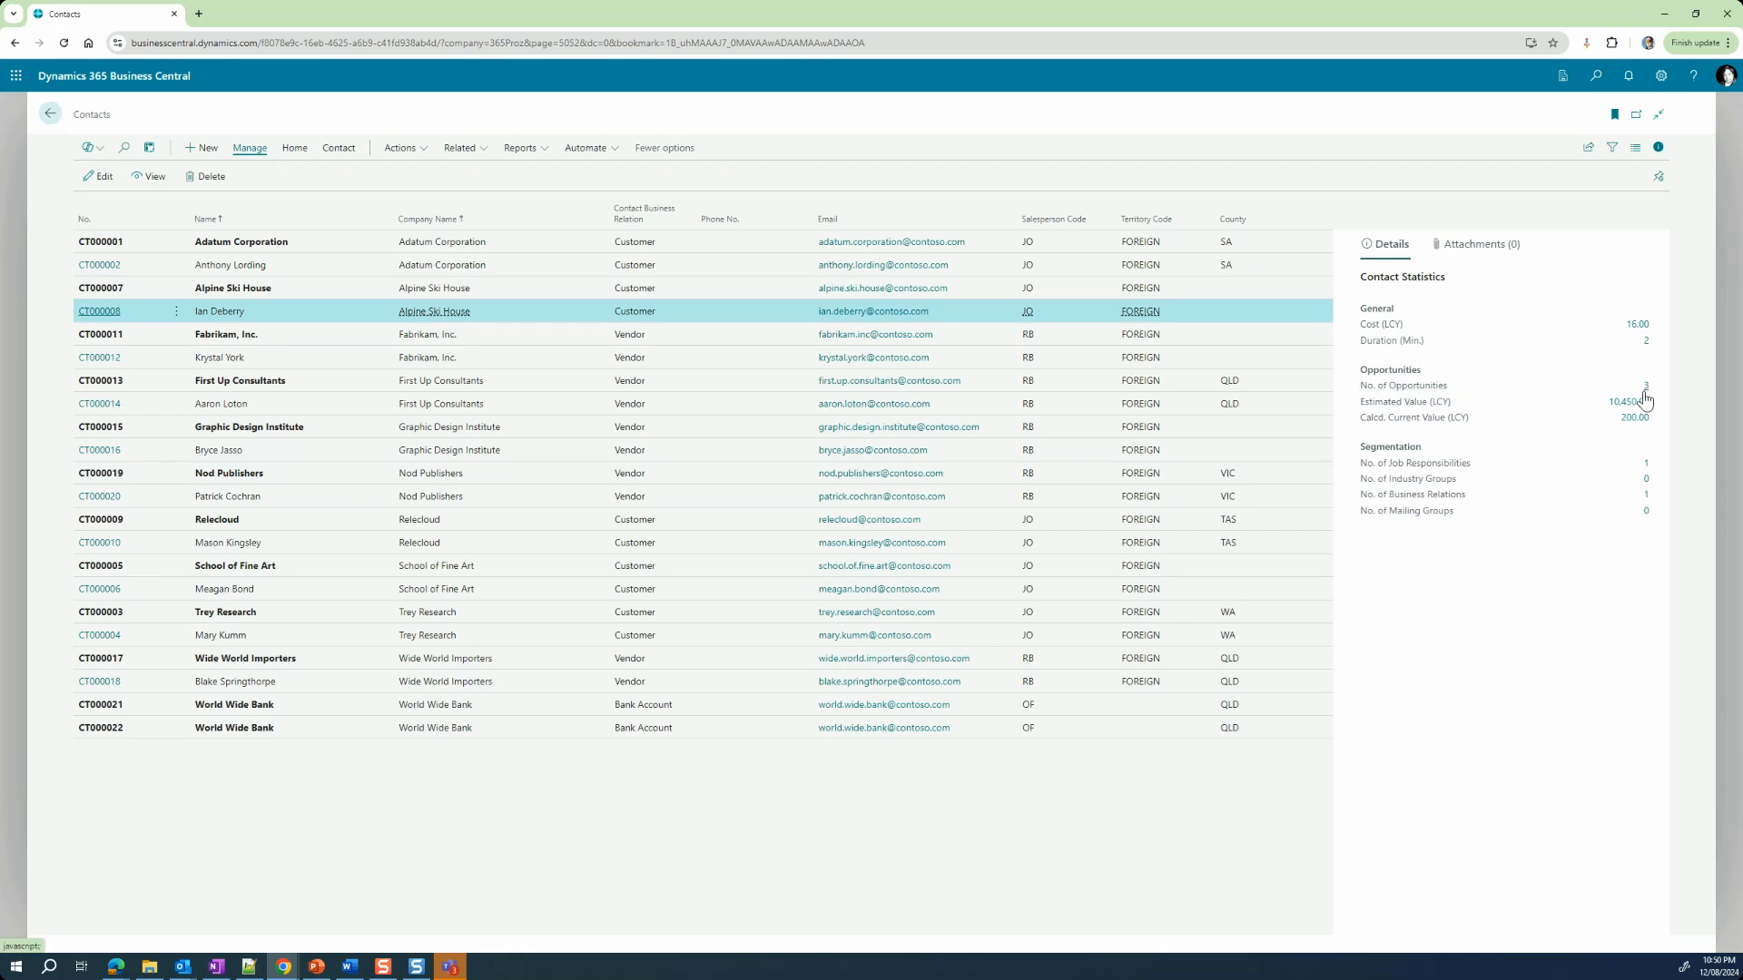
left_click(268, 367)
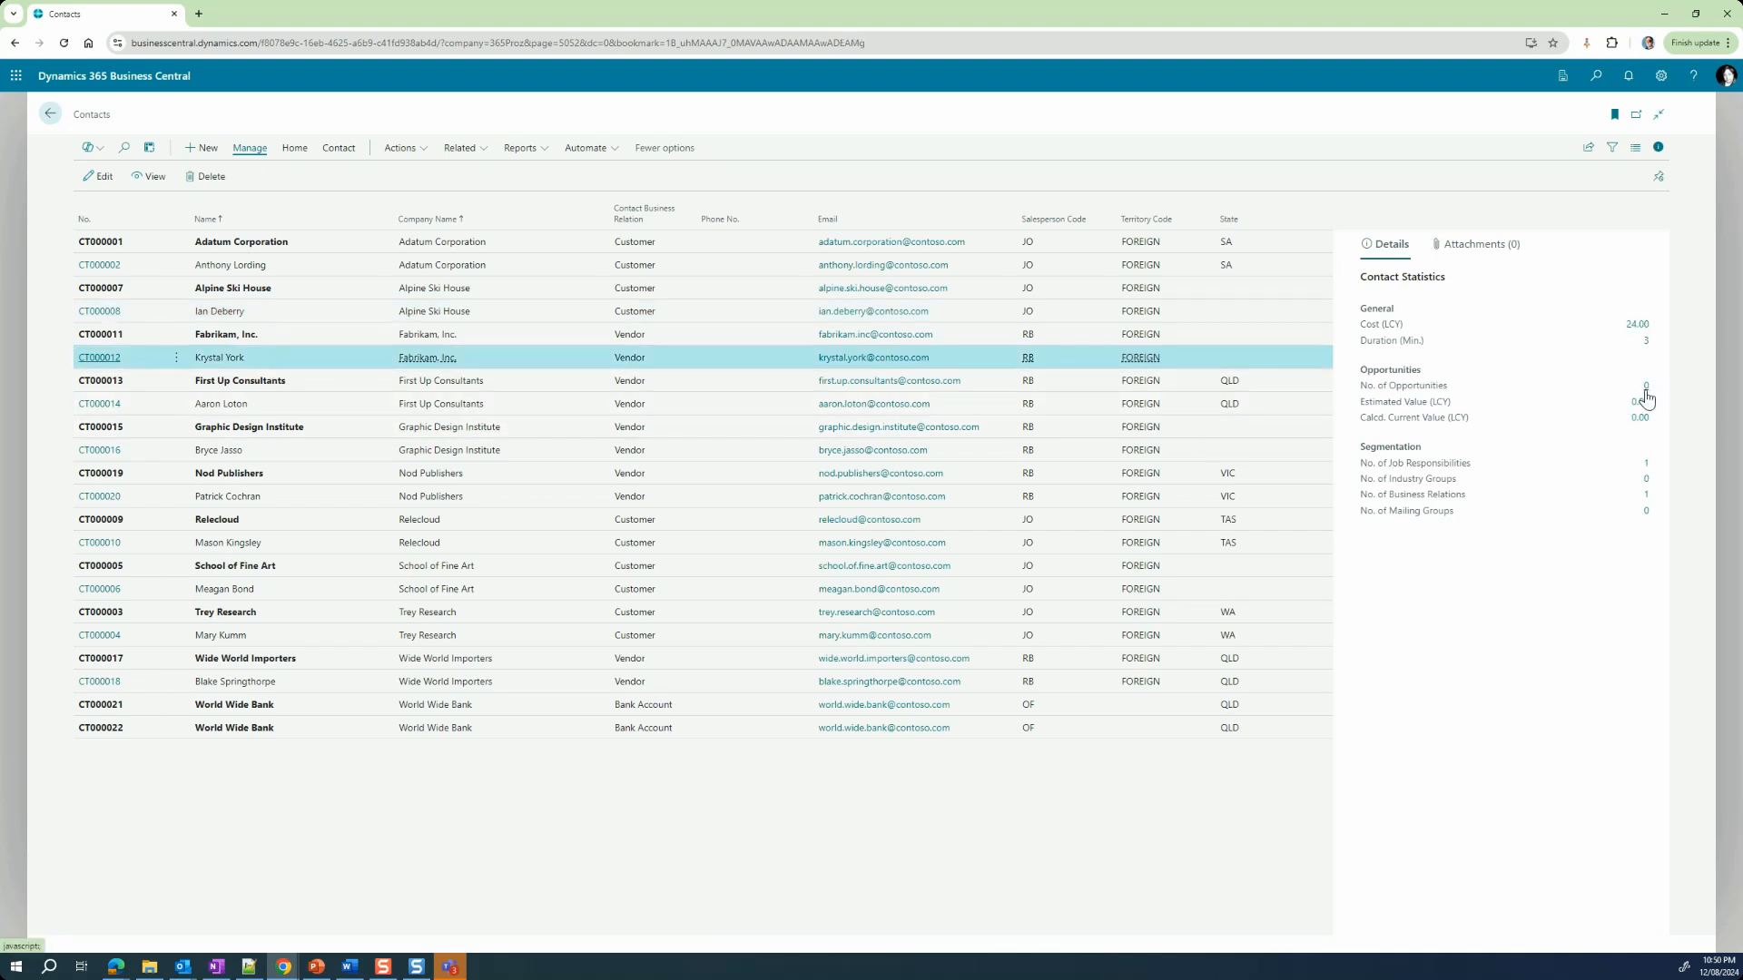
left_click(350, 318)
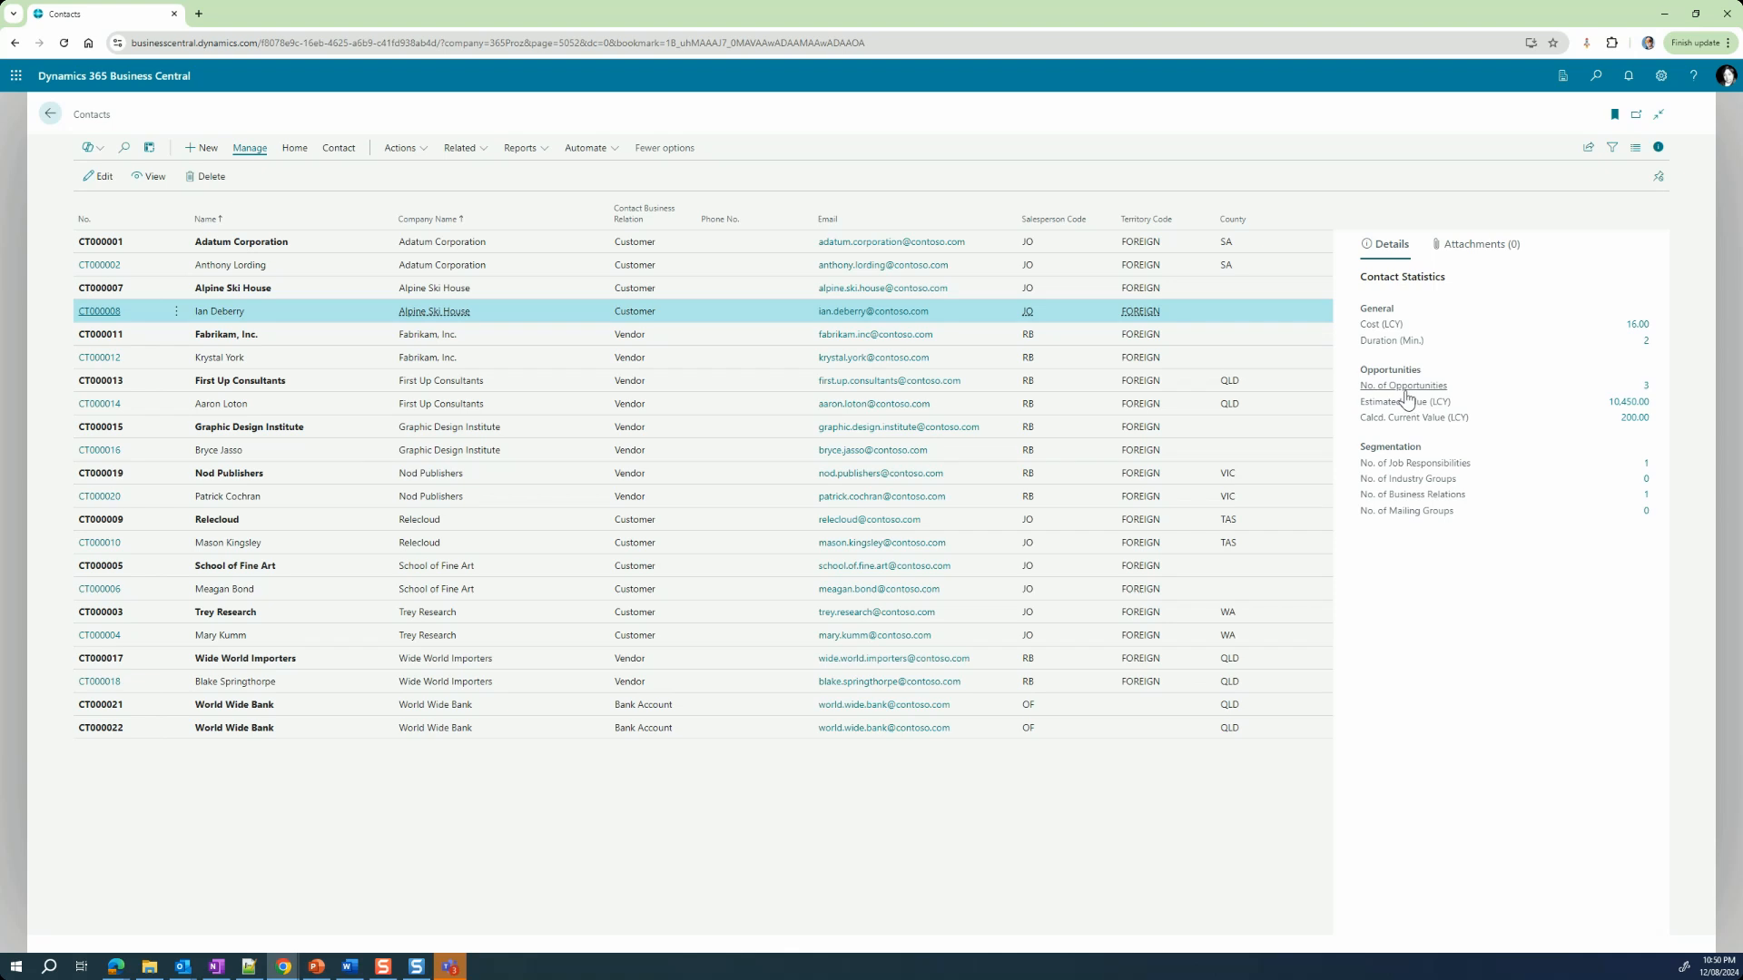
left_click(1647, 387)
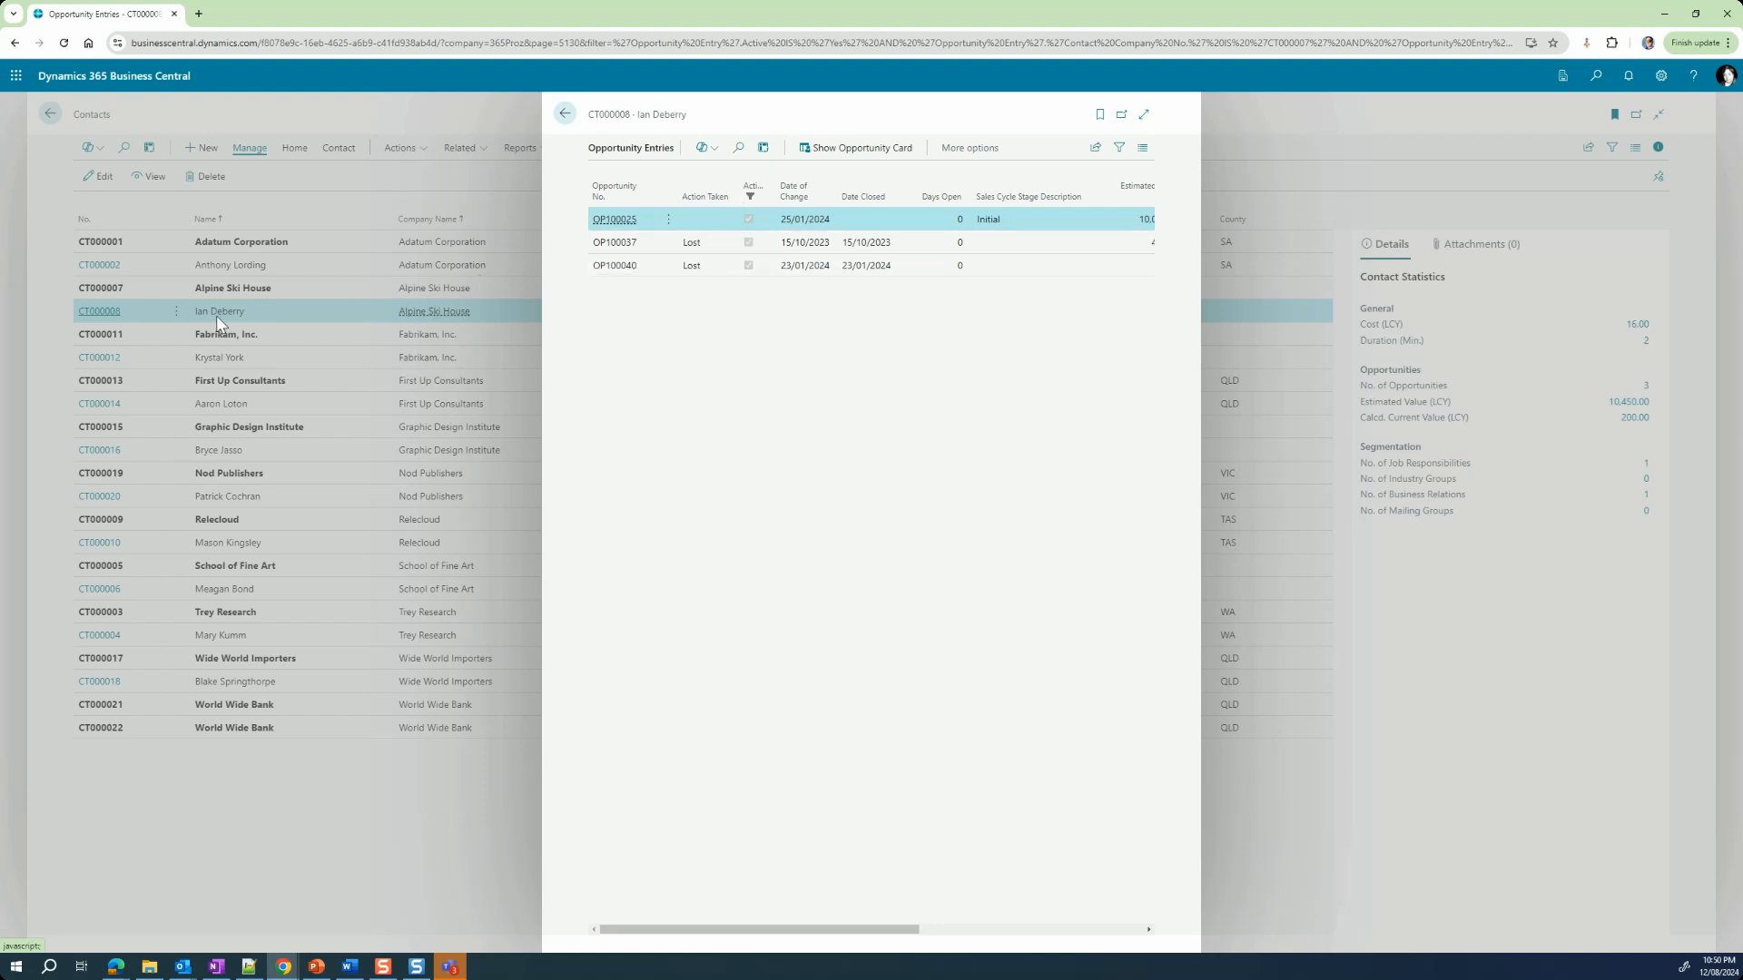
Step: Close the opportunity entries and view the Details and Attachments sections of the Alpine Ski House person contact's FactBox pane
left_click(566, 115)
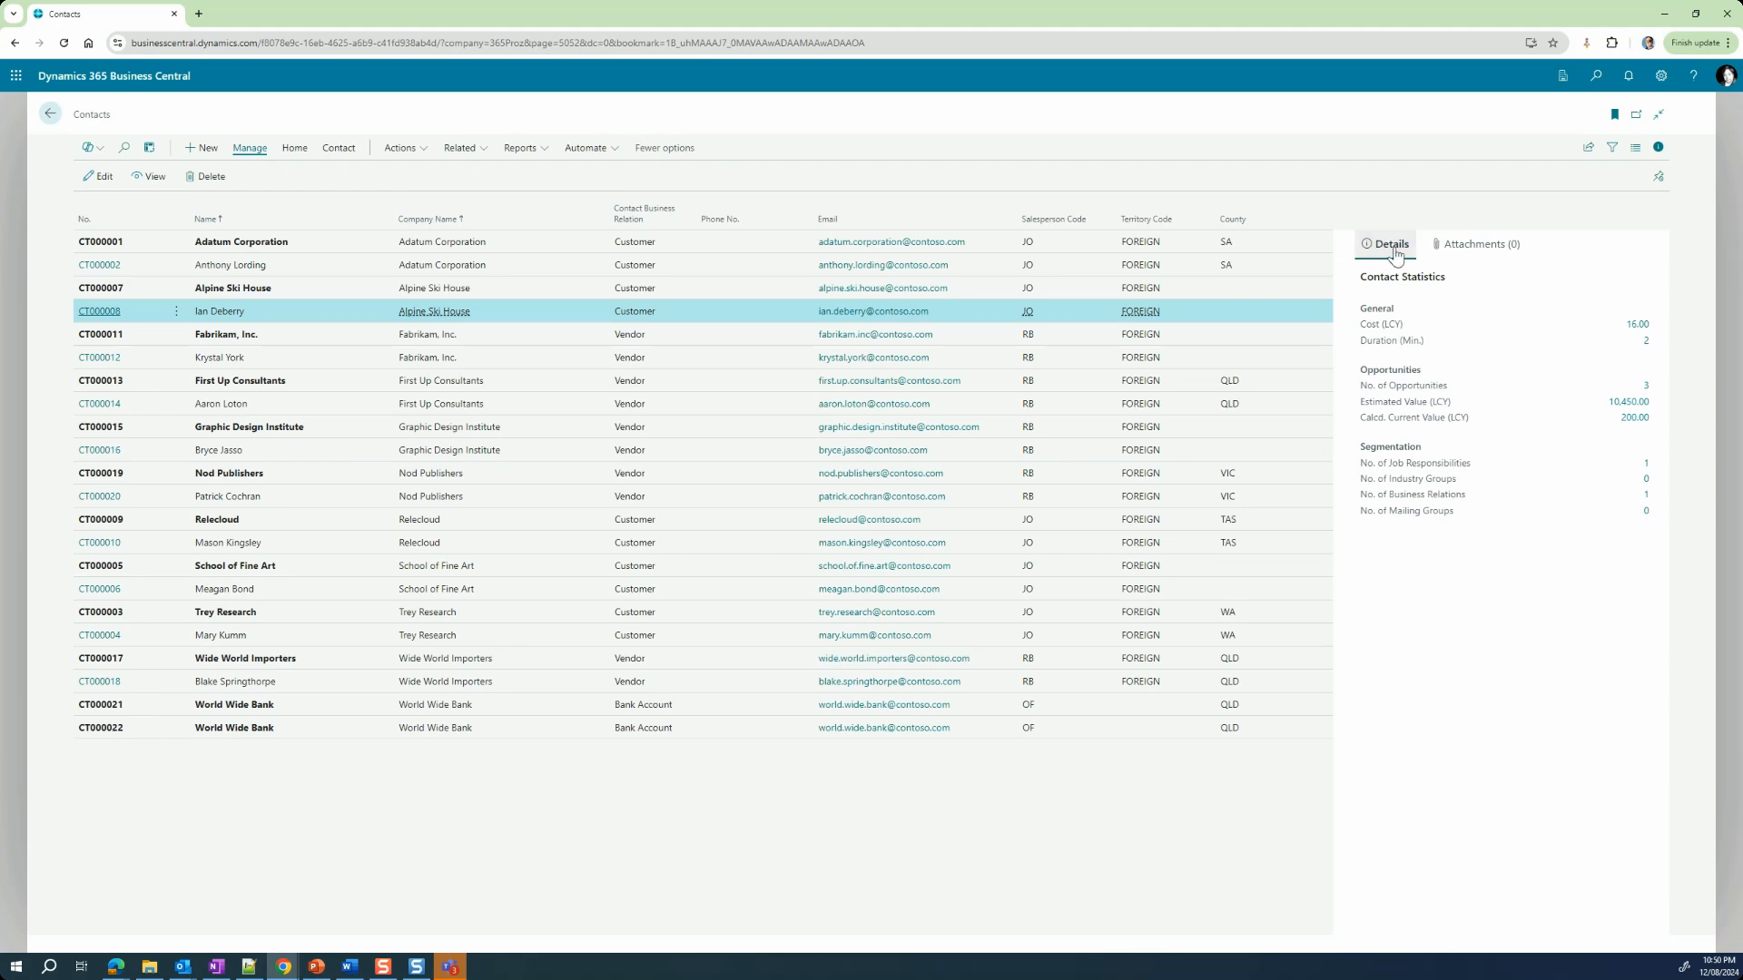
left_click(1454, 254)
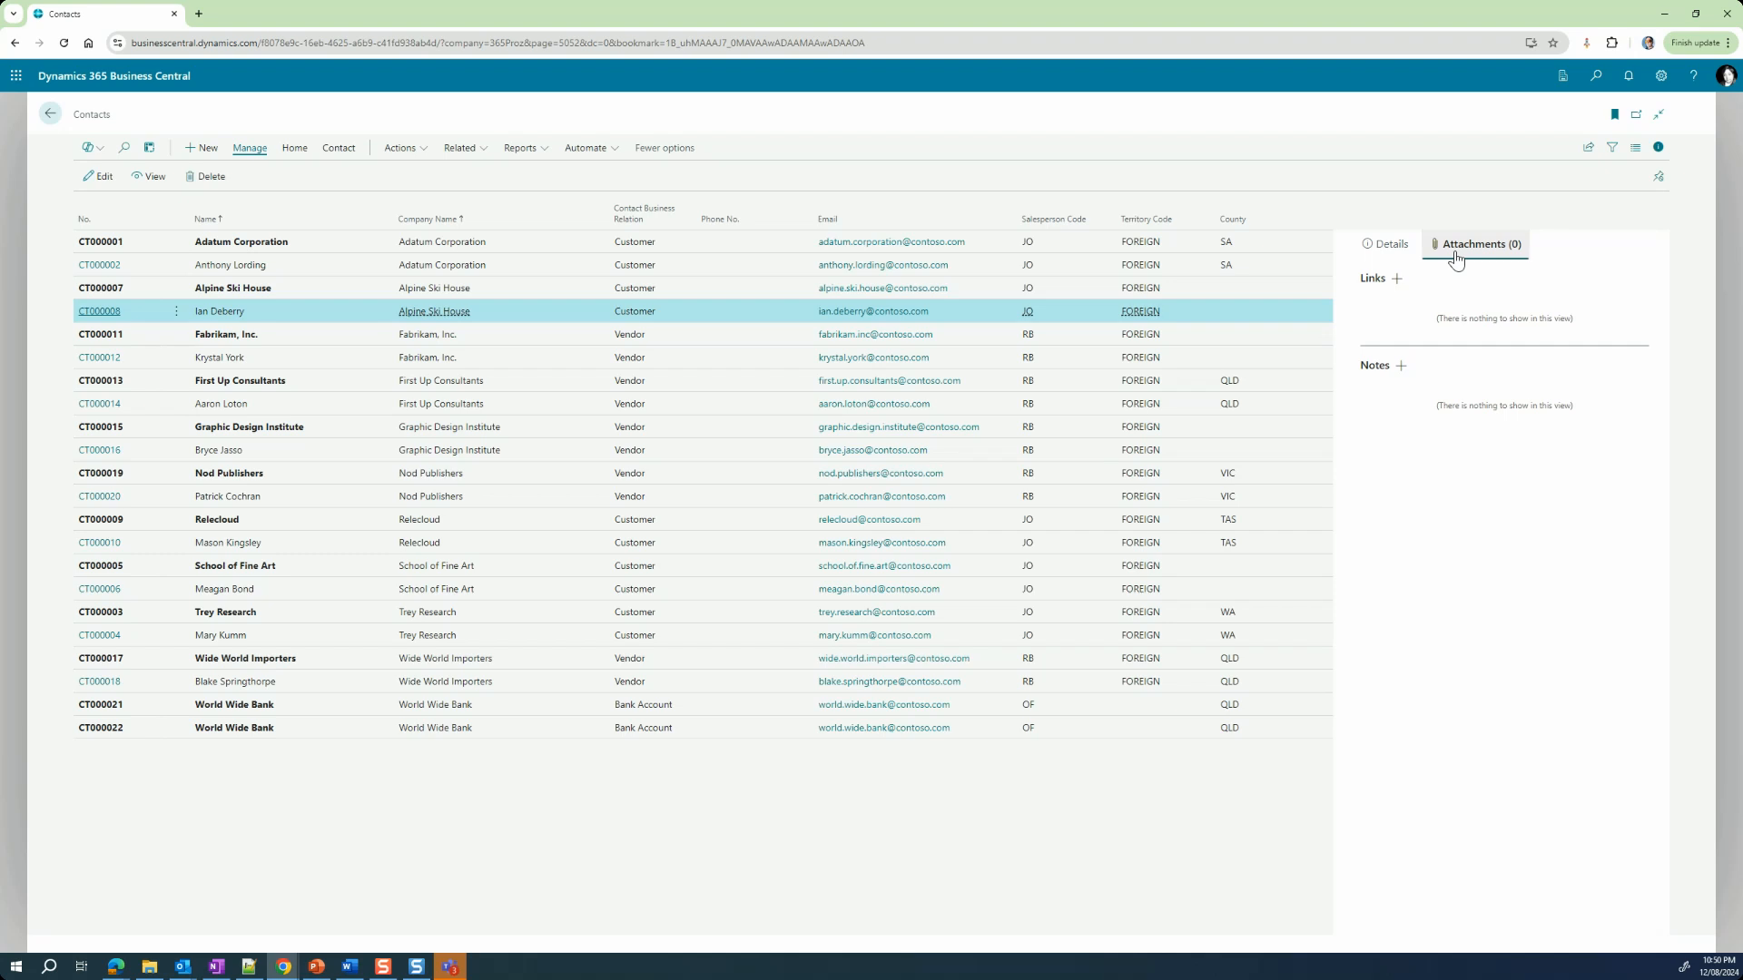
left_click(1390, 253)
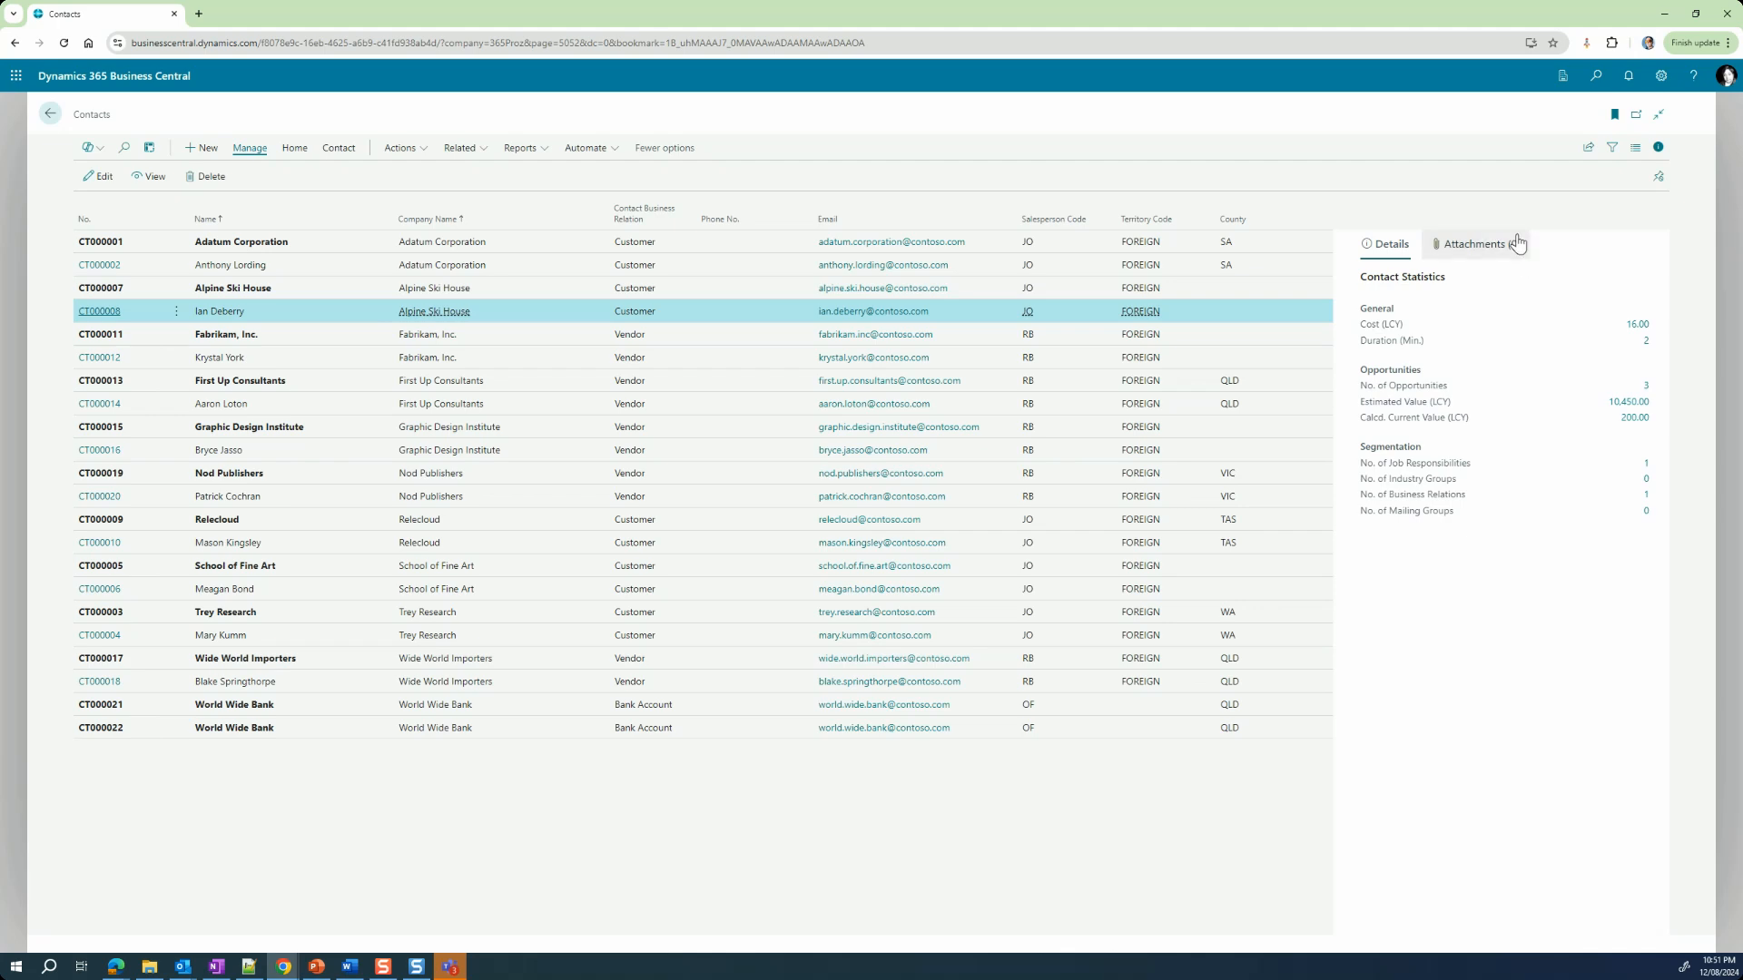
left_click(1478, 255)
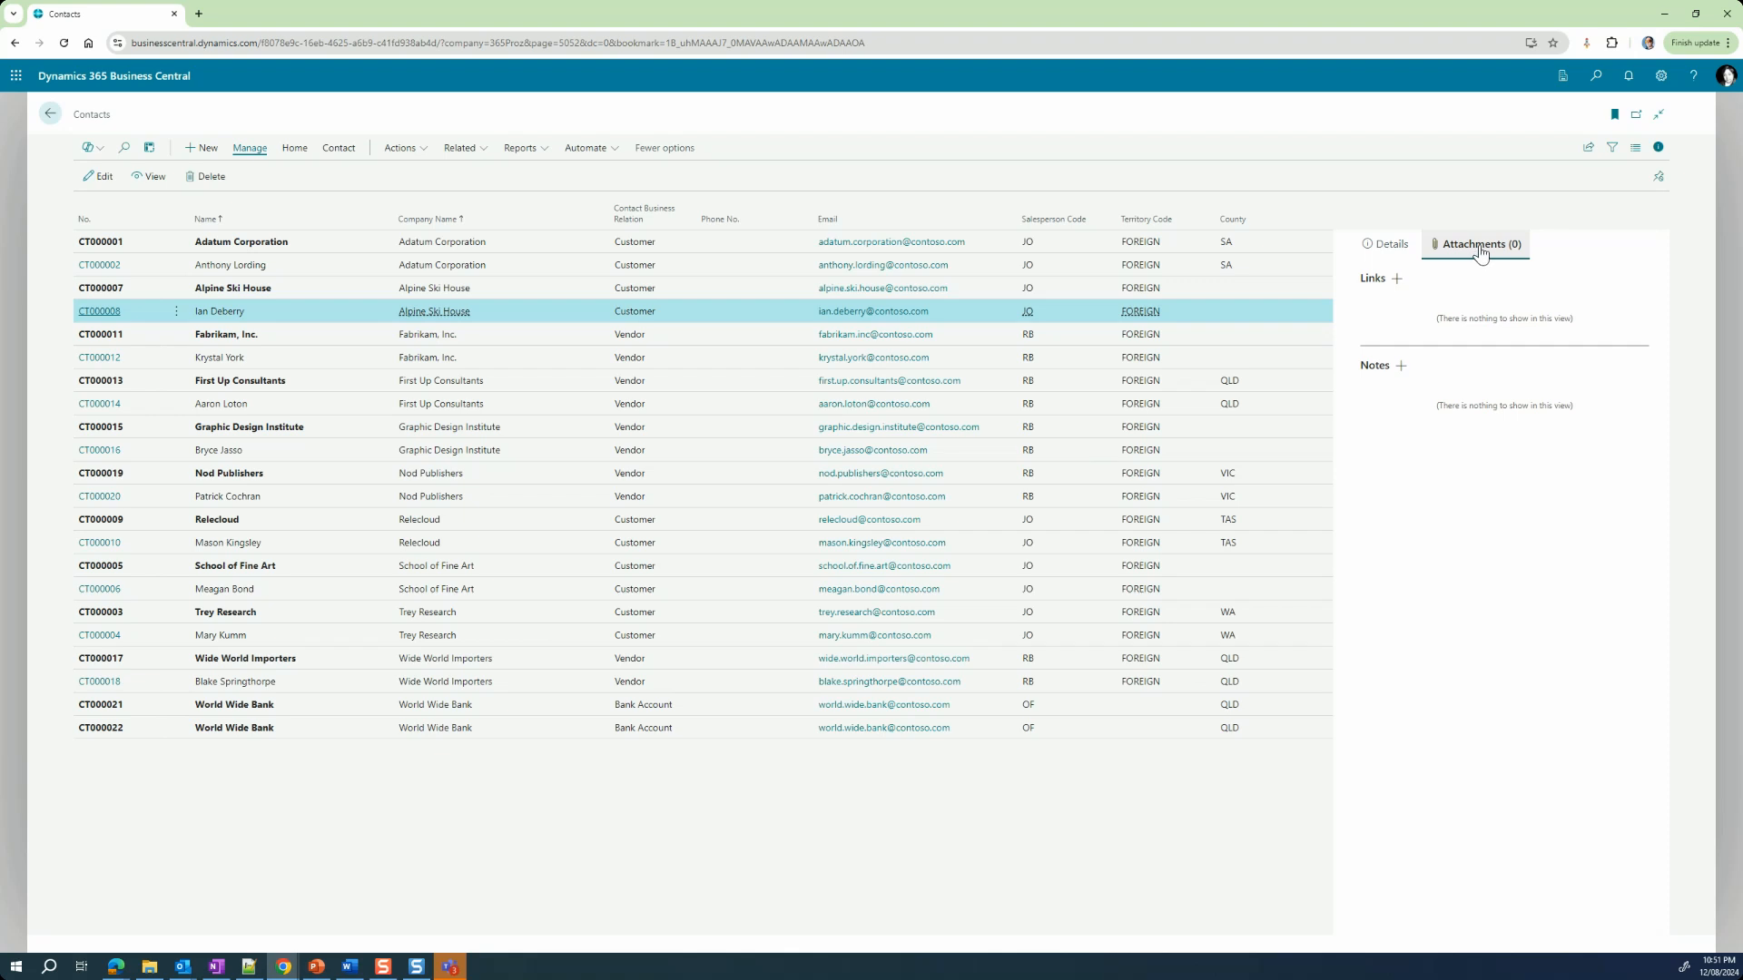
left_click(1398, 279)
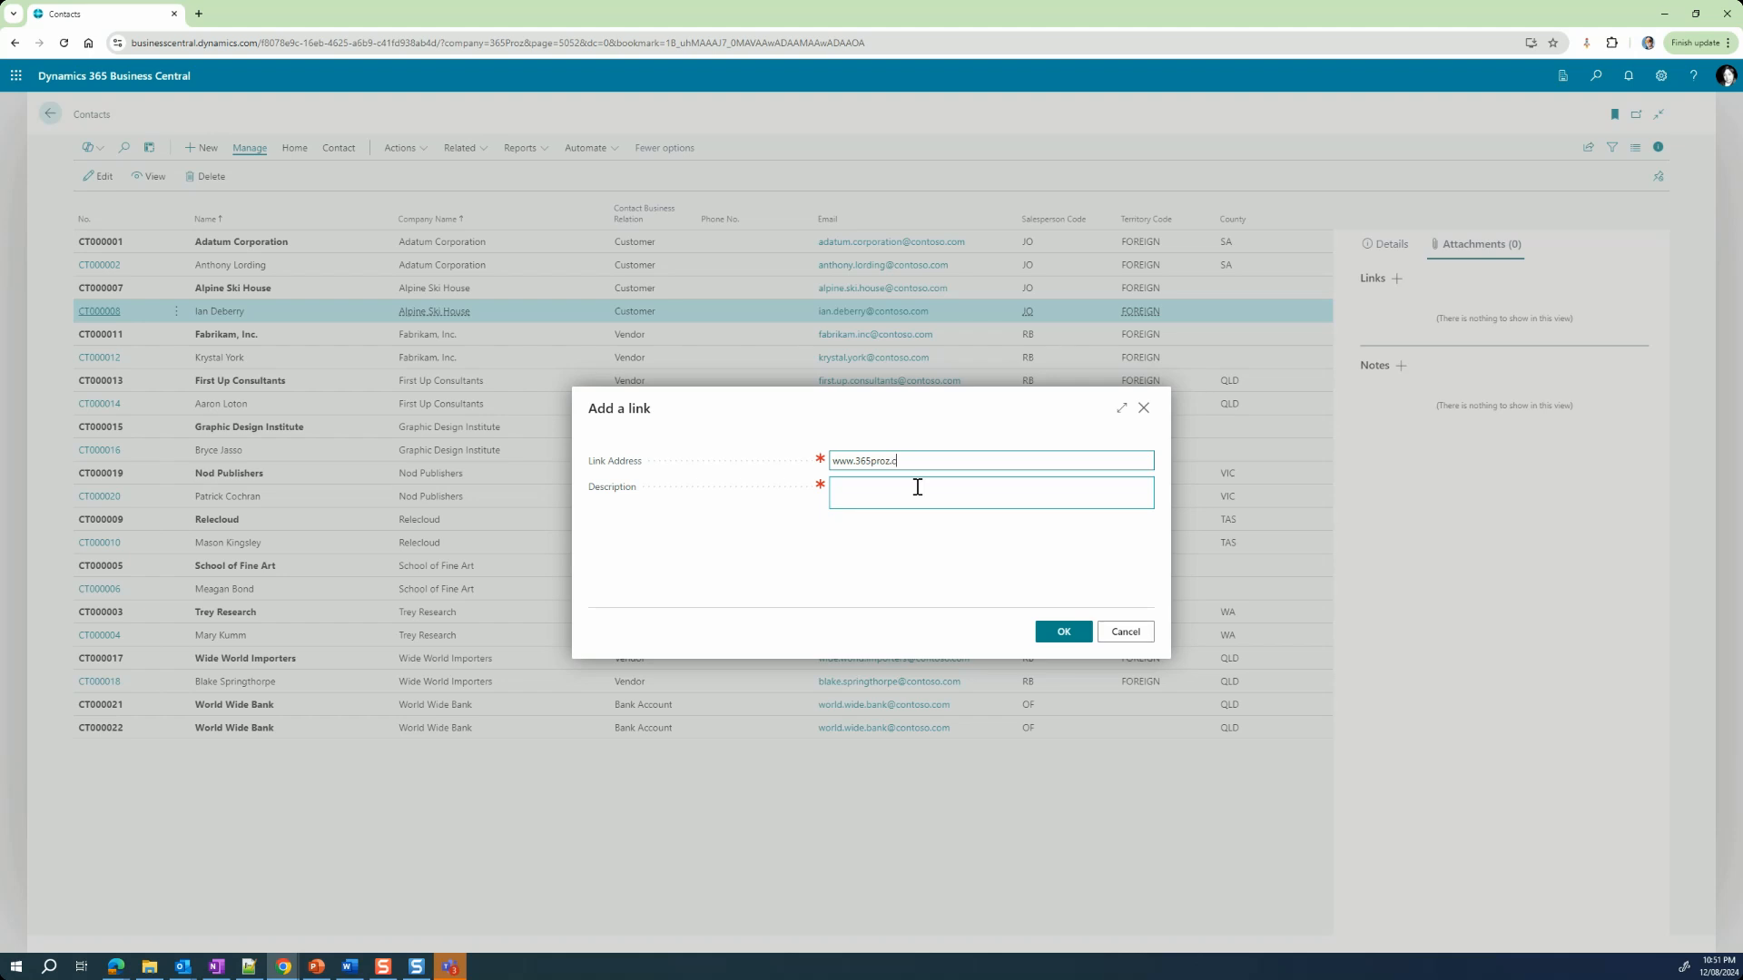
type("om")
key("Tab")
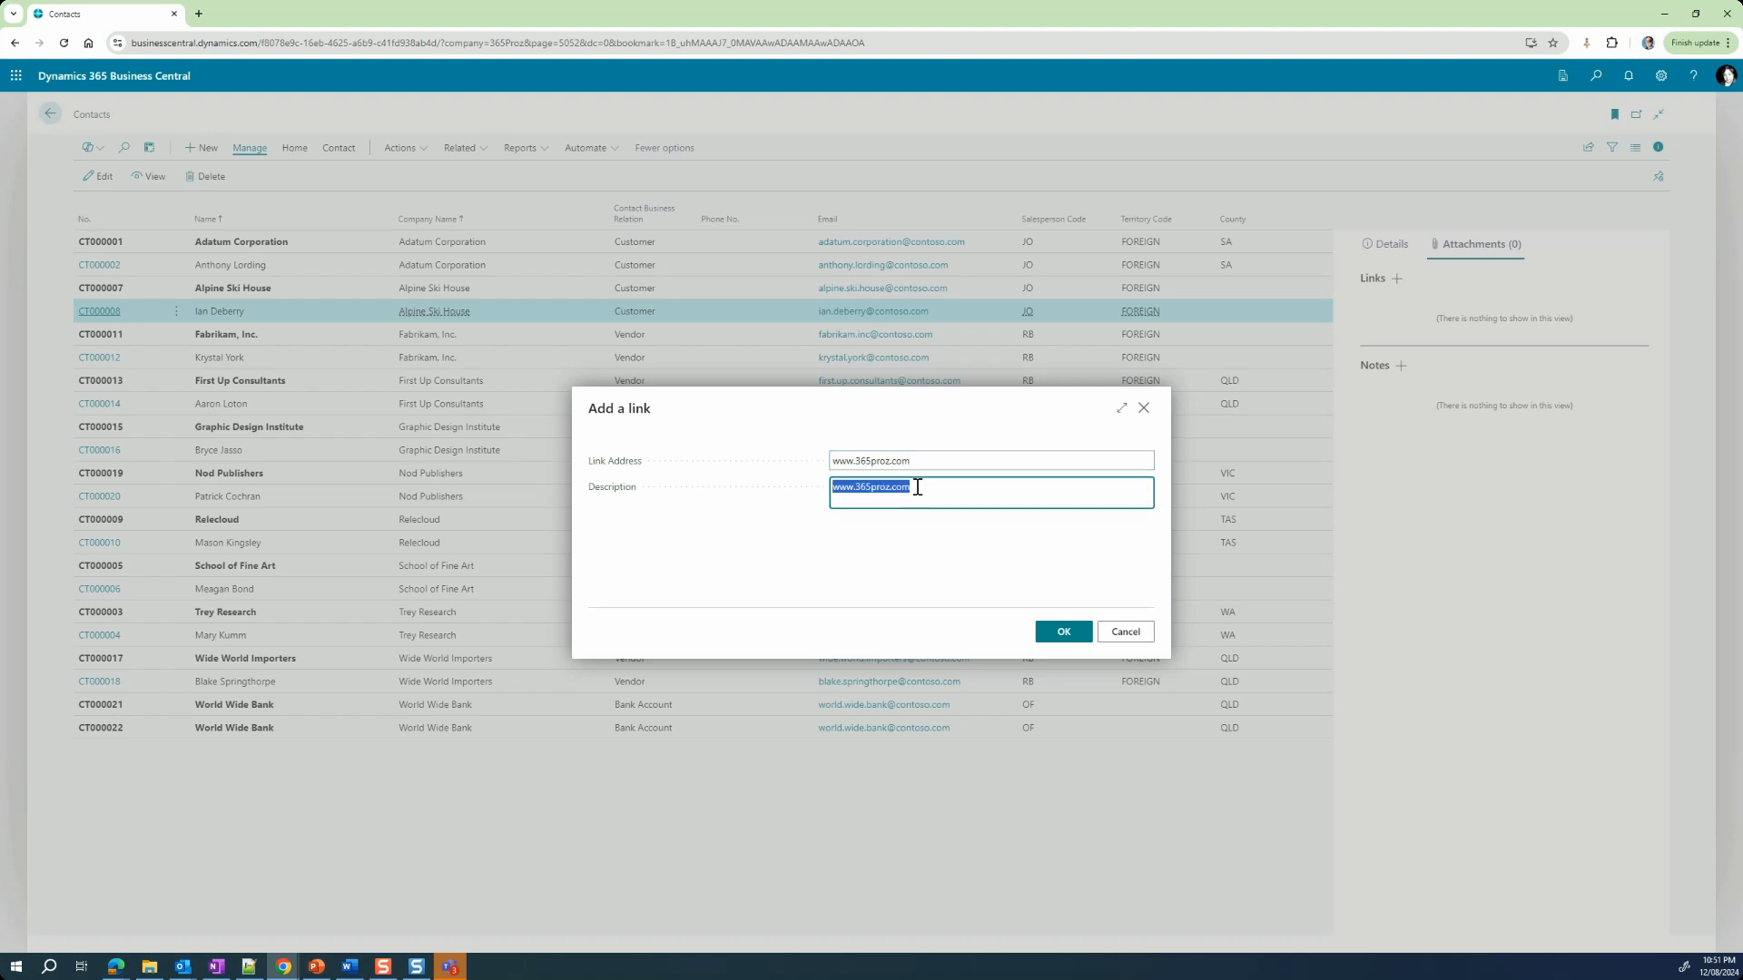
type("Website")
left_click(1084, 632)
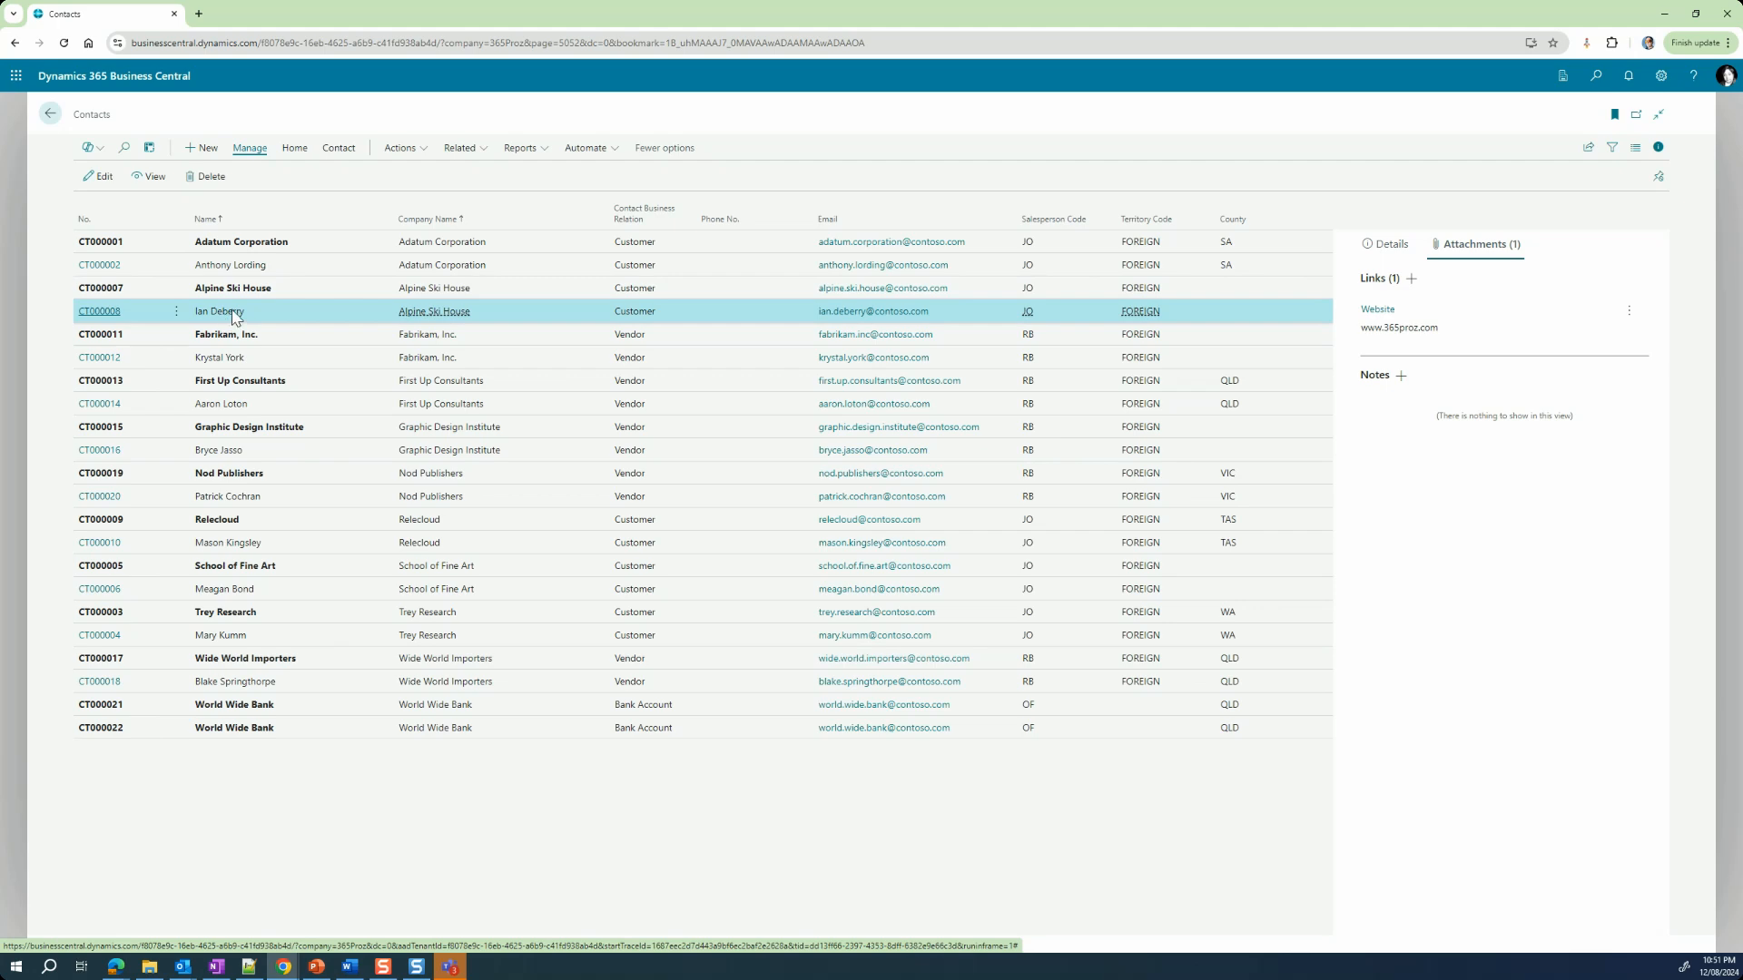
left_click(1389, 311)
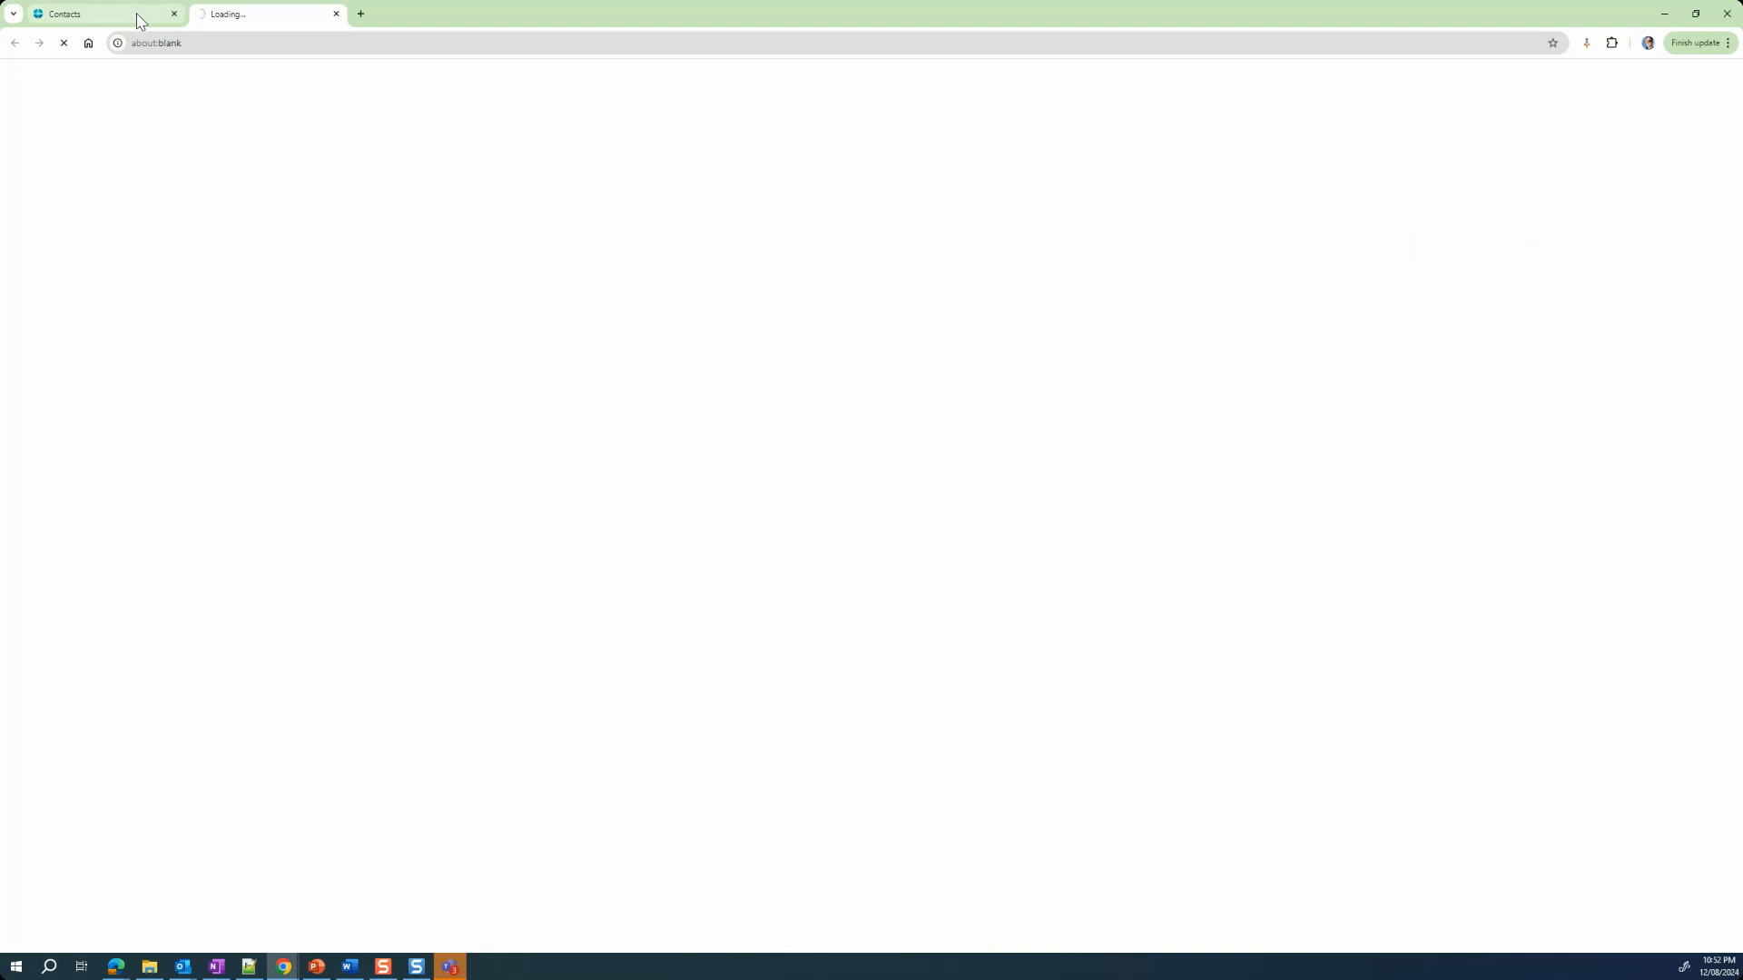
mouse_move(141, 21)
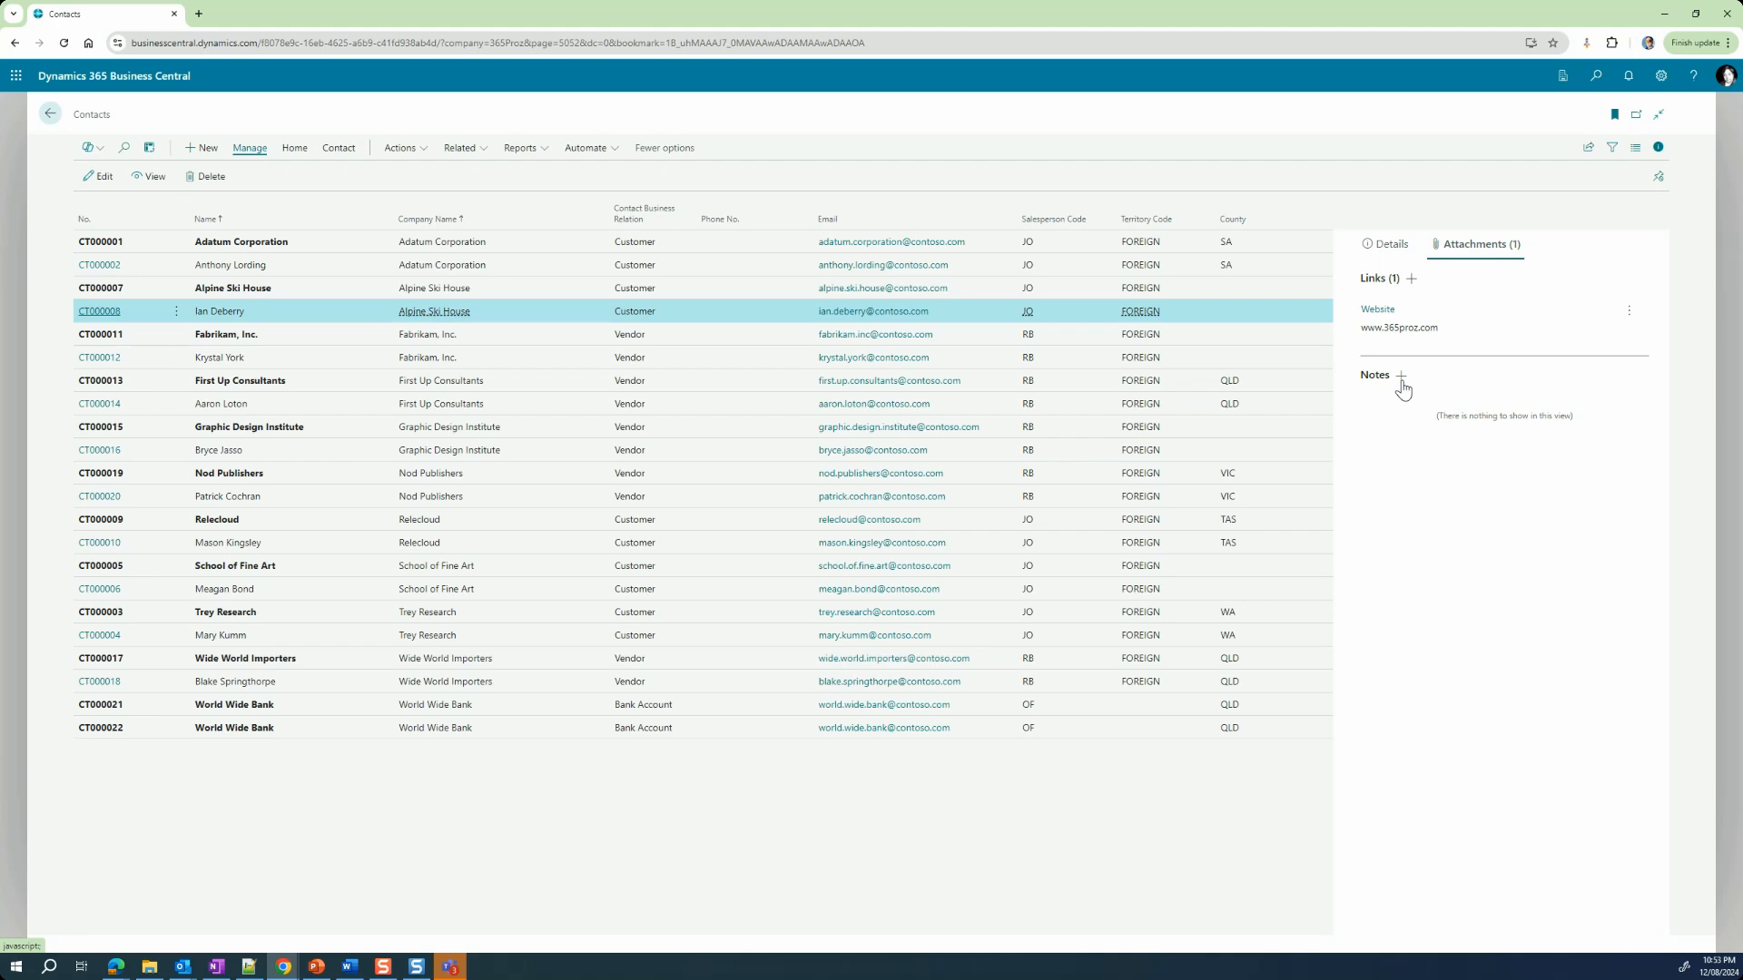
Step: Add a note naming this person as Alpine Ski House's main contact, and compare attachments with the Fabrikam, Inc. person contact
left_click(1401, 376)
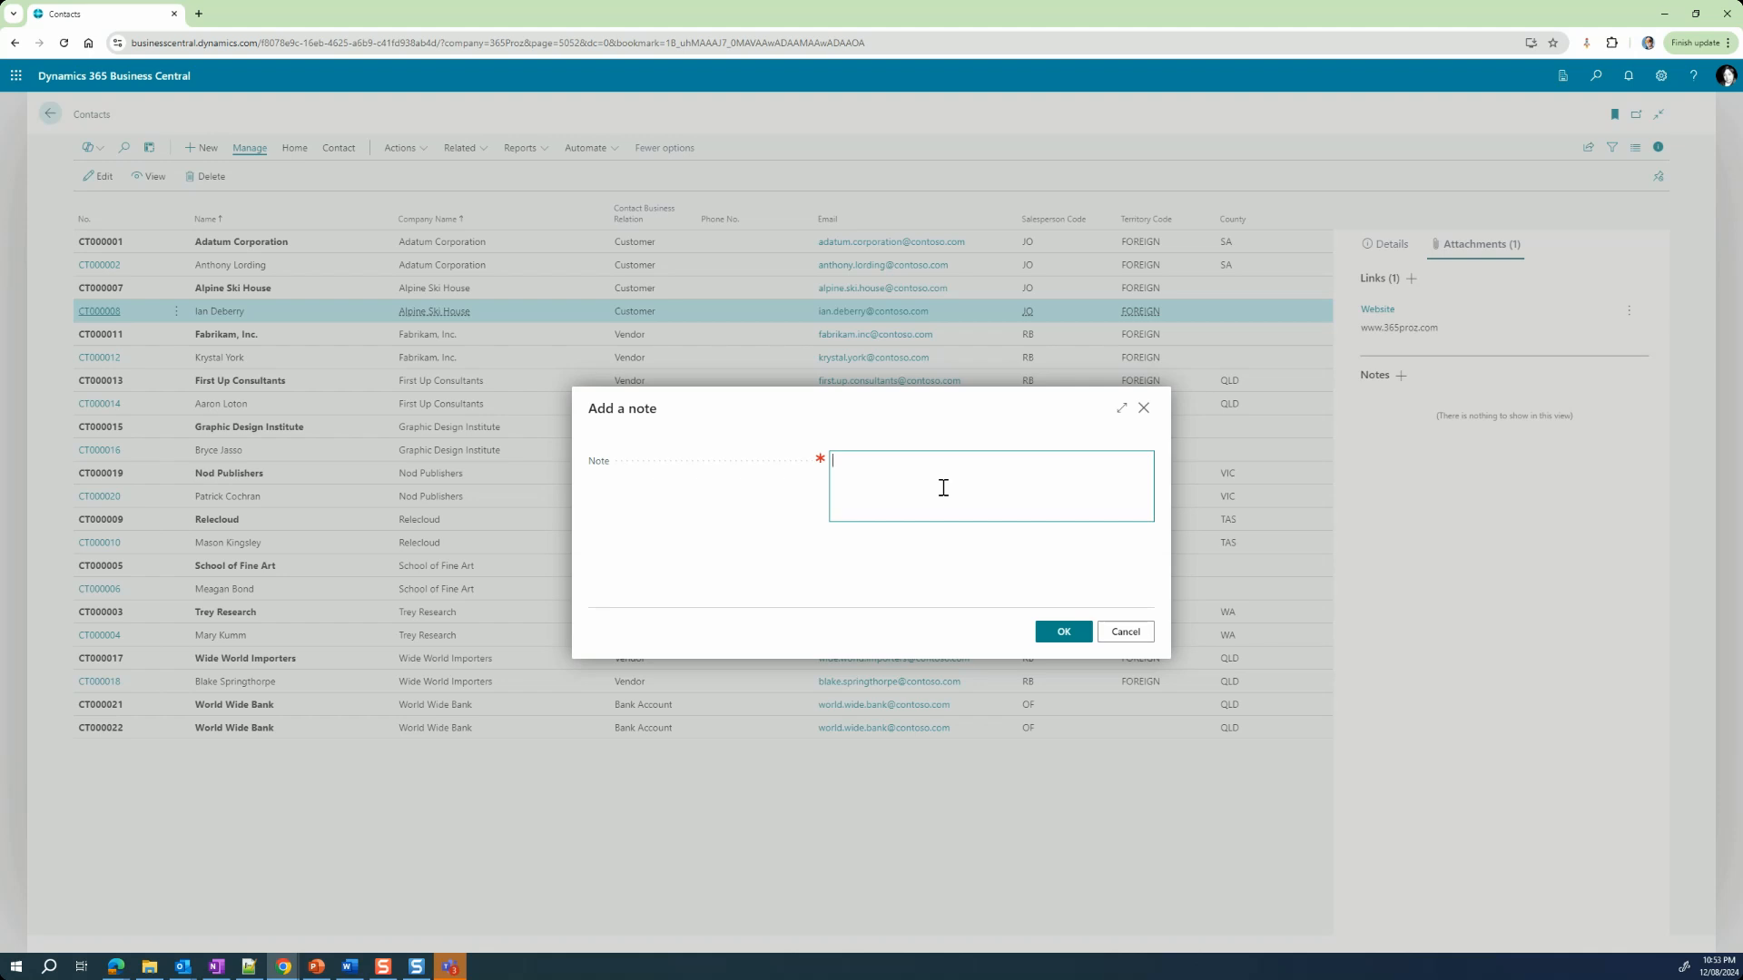
type("Ian Deberry is the main contact person in Apline Ski House.")
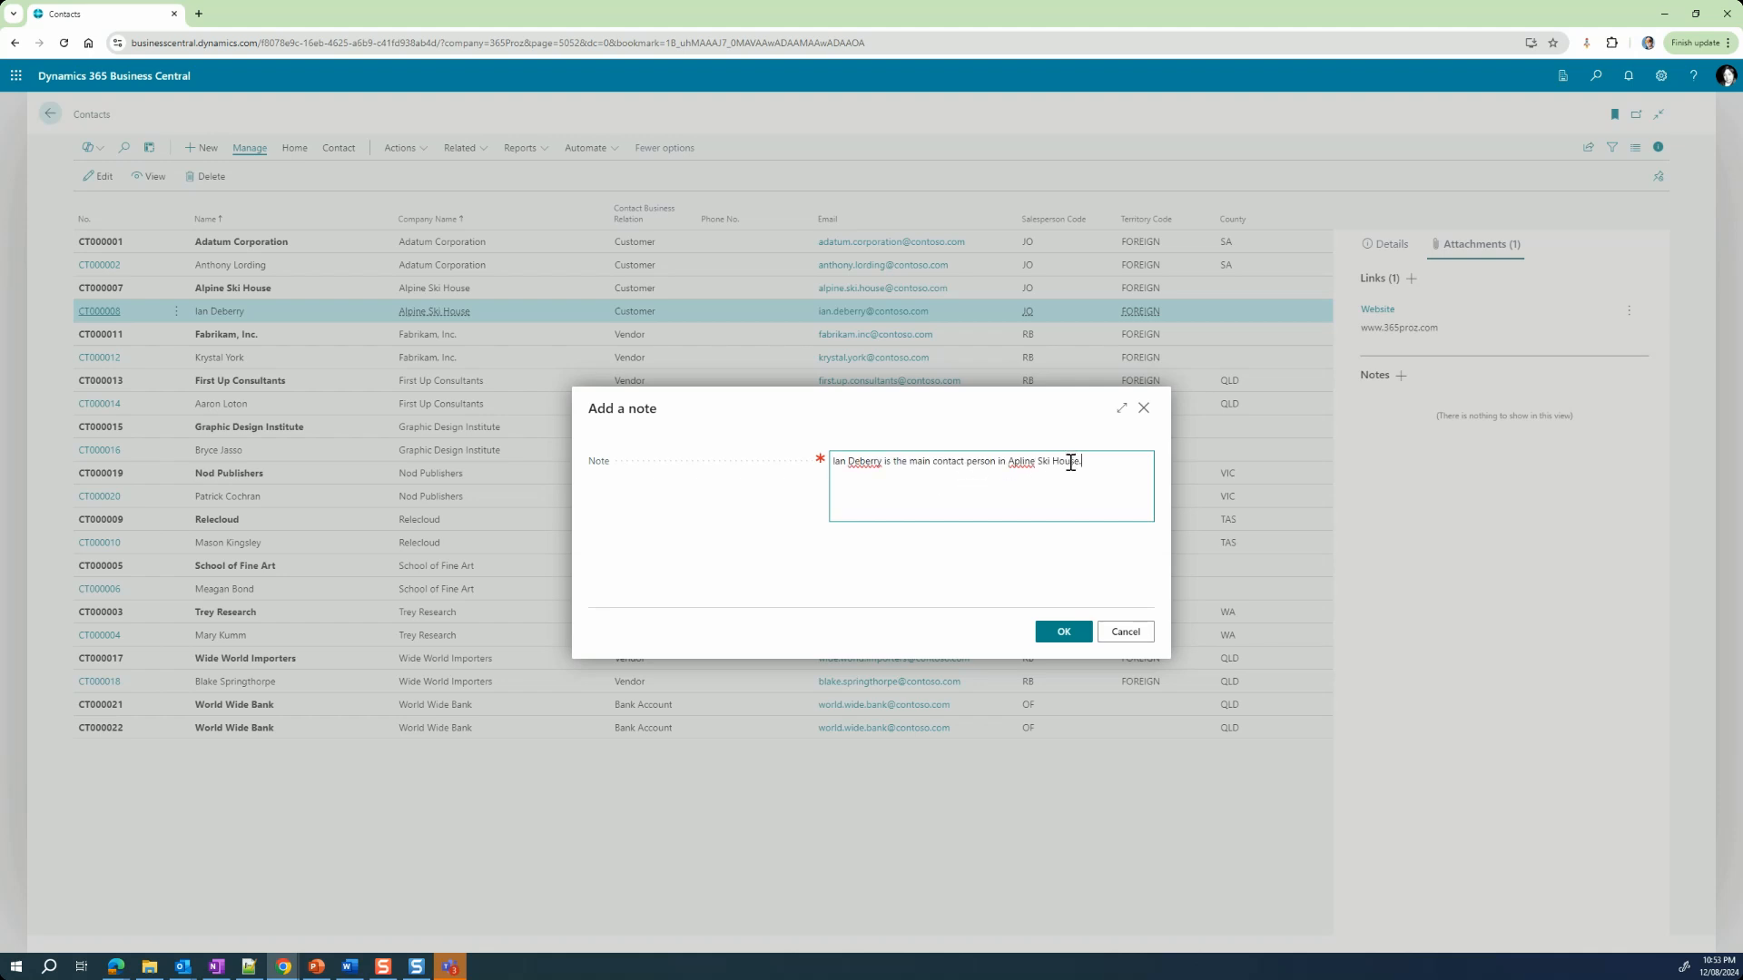
left_click(1063, 633)
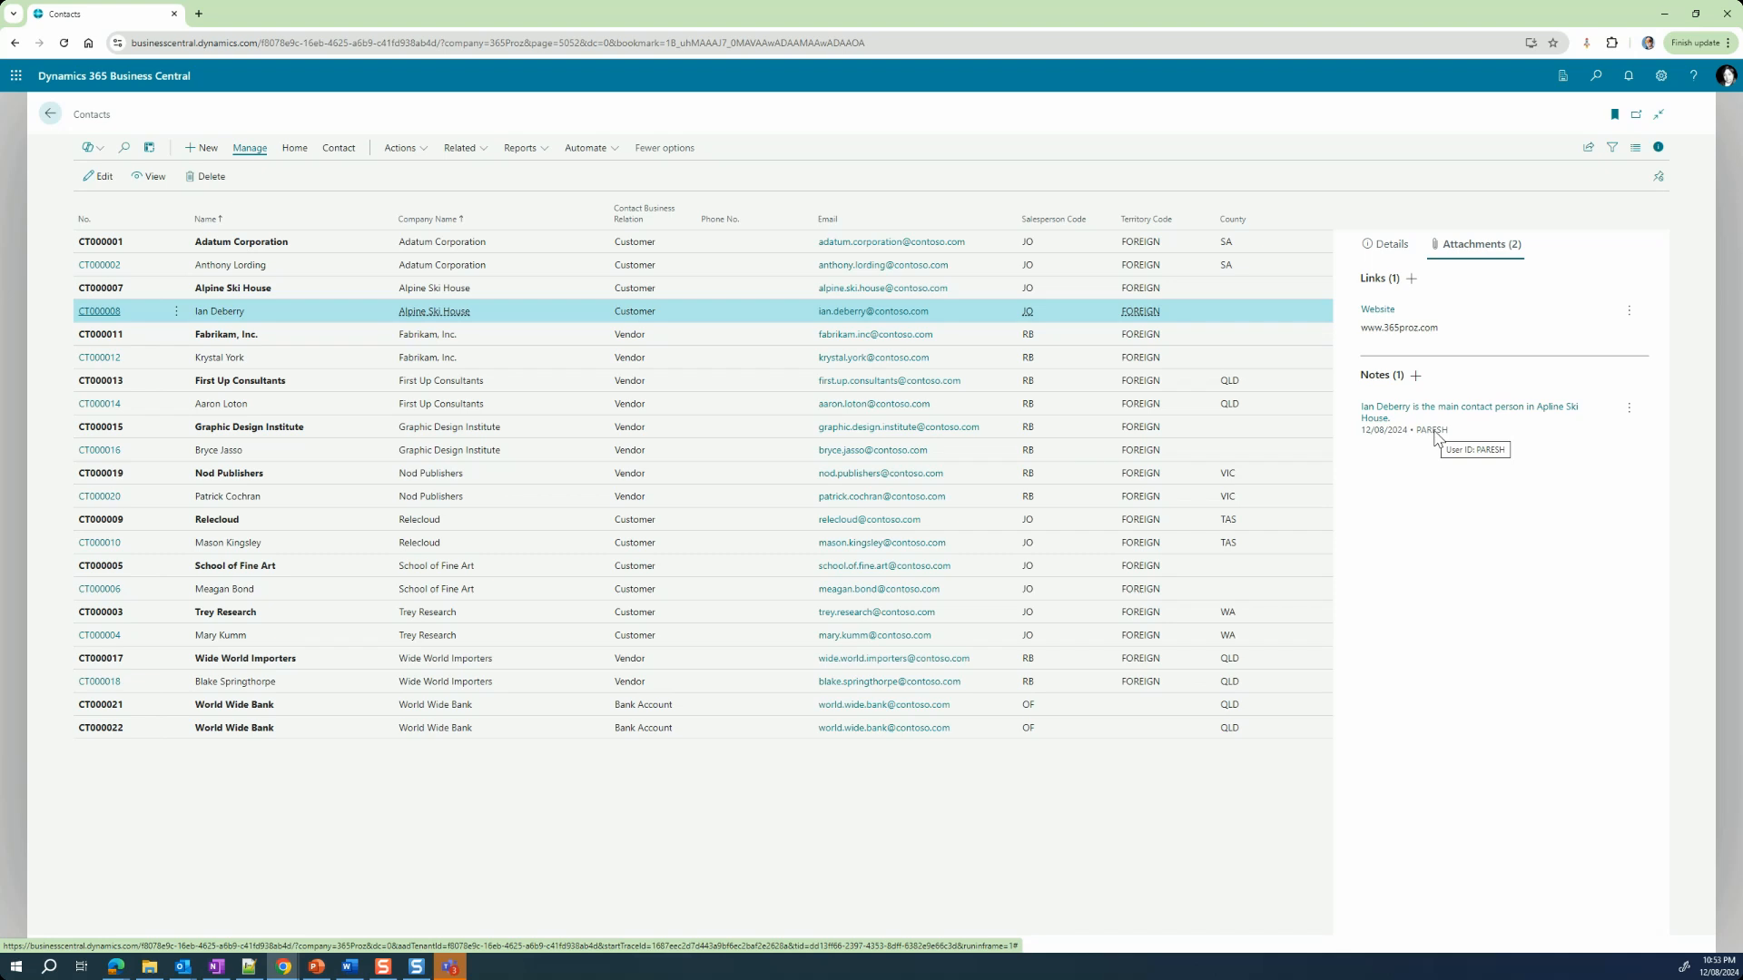
left_click(292, 363)
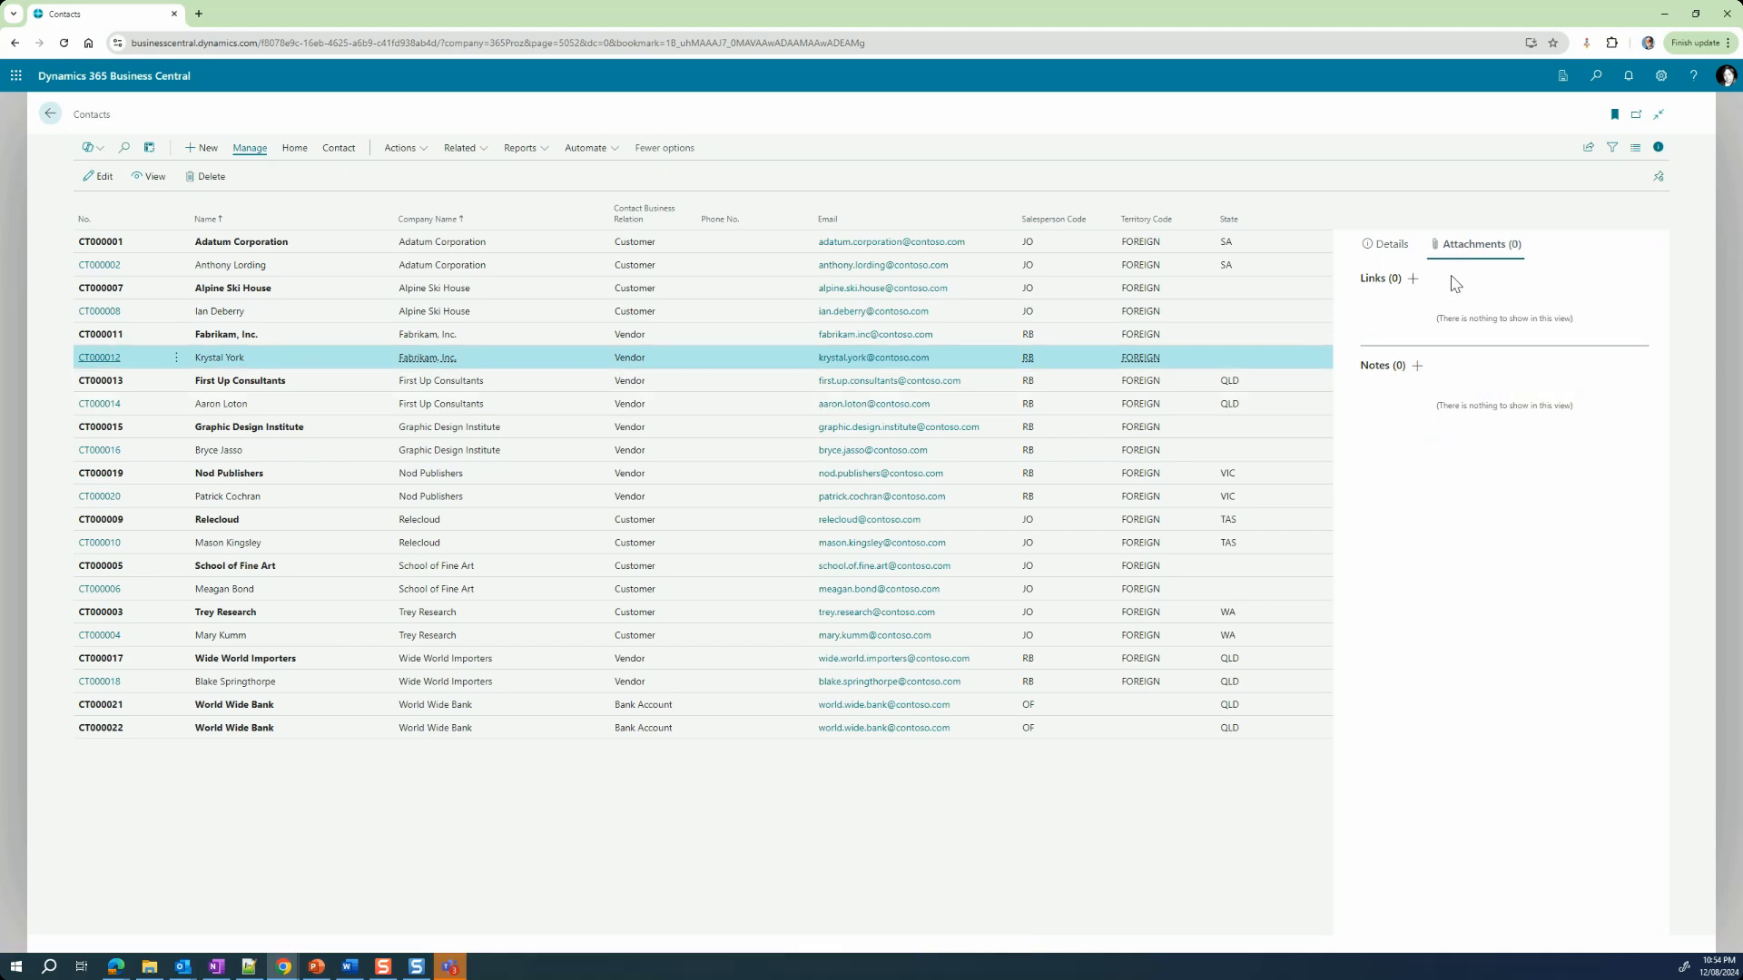
left_click(290, 317)
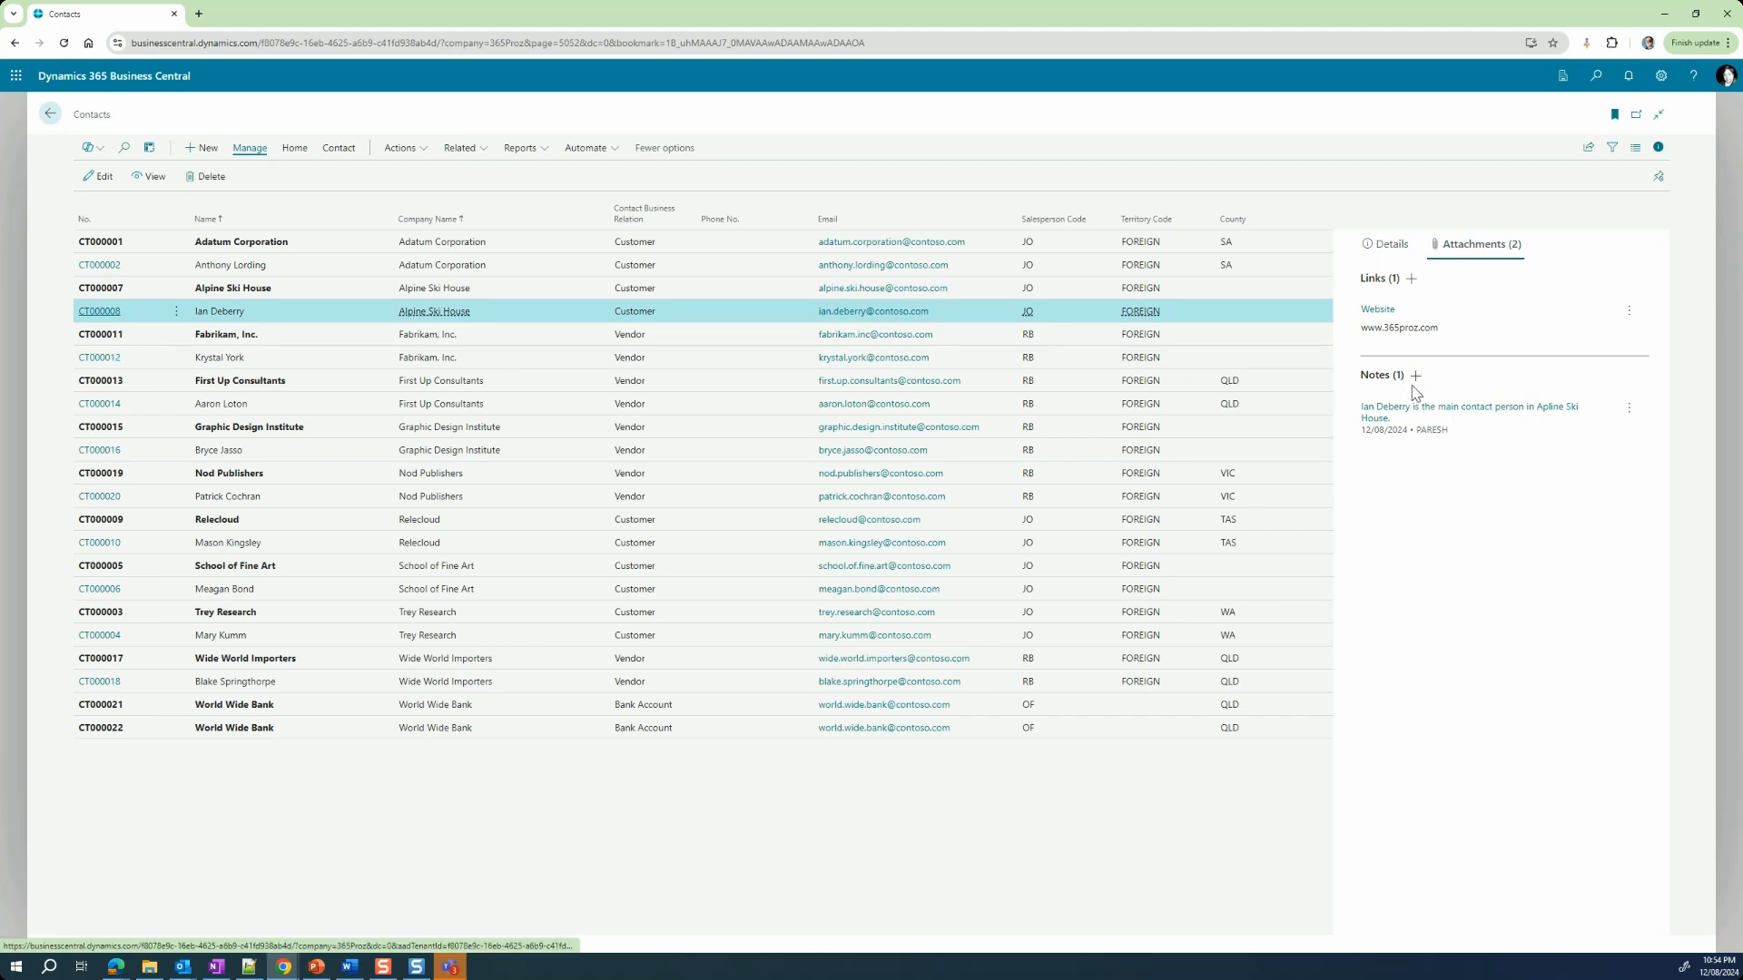
Step: Extend the Alpine Ski House person contact's note with the instruction to use e-mail to contact this person
left_click(1452, 410)
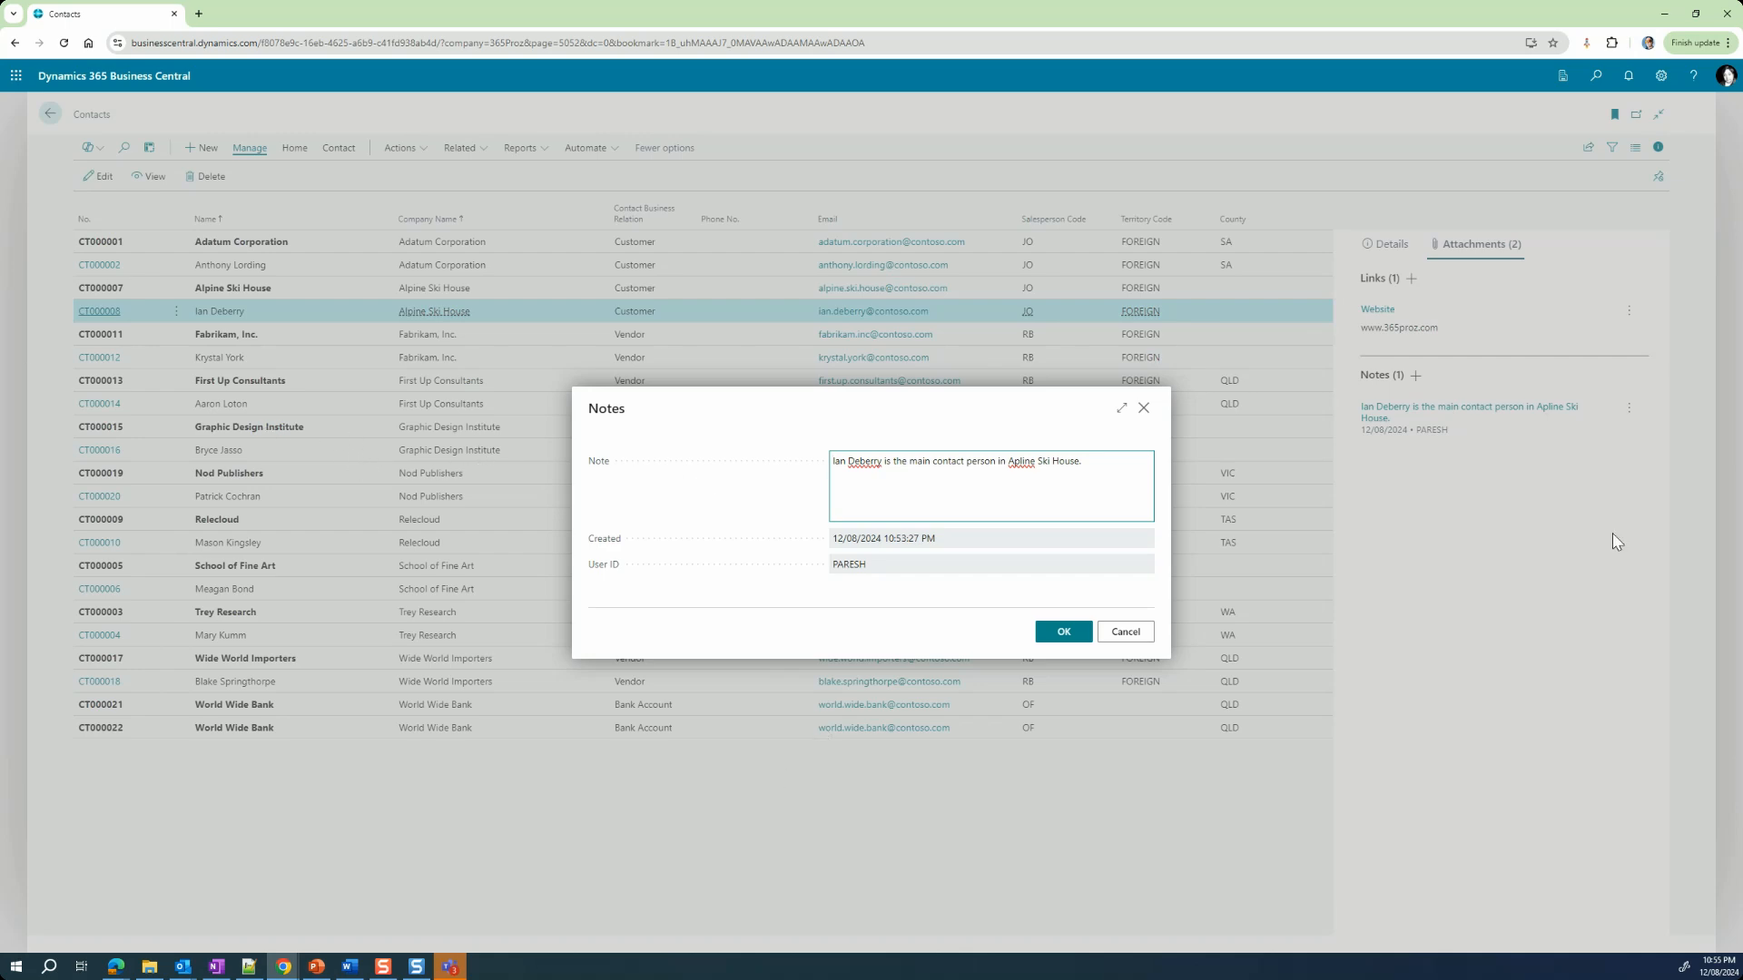
left_click(1092, 463)
type("Use e-mail to contact Ian.")
left_click(1052, 643)
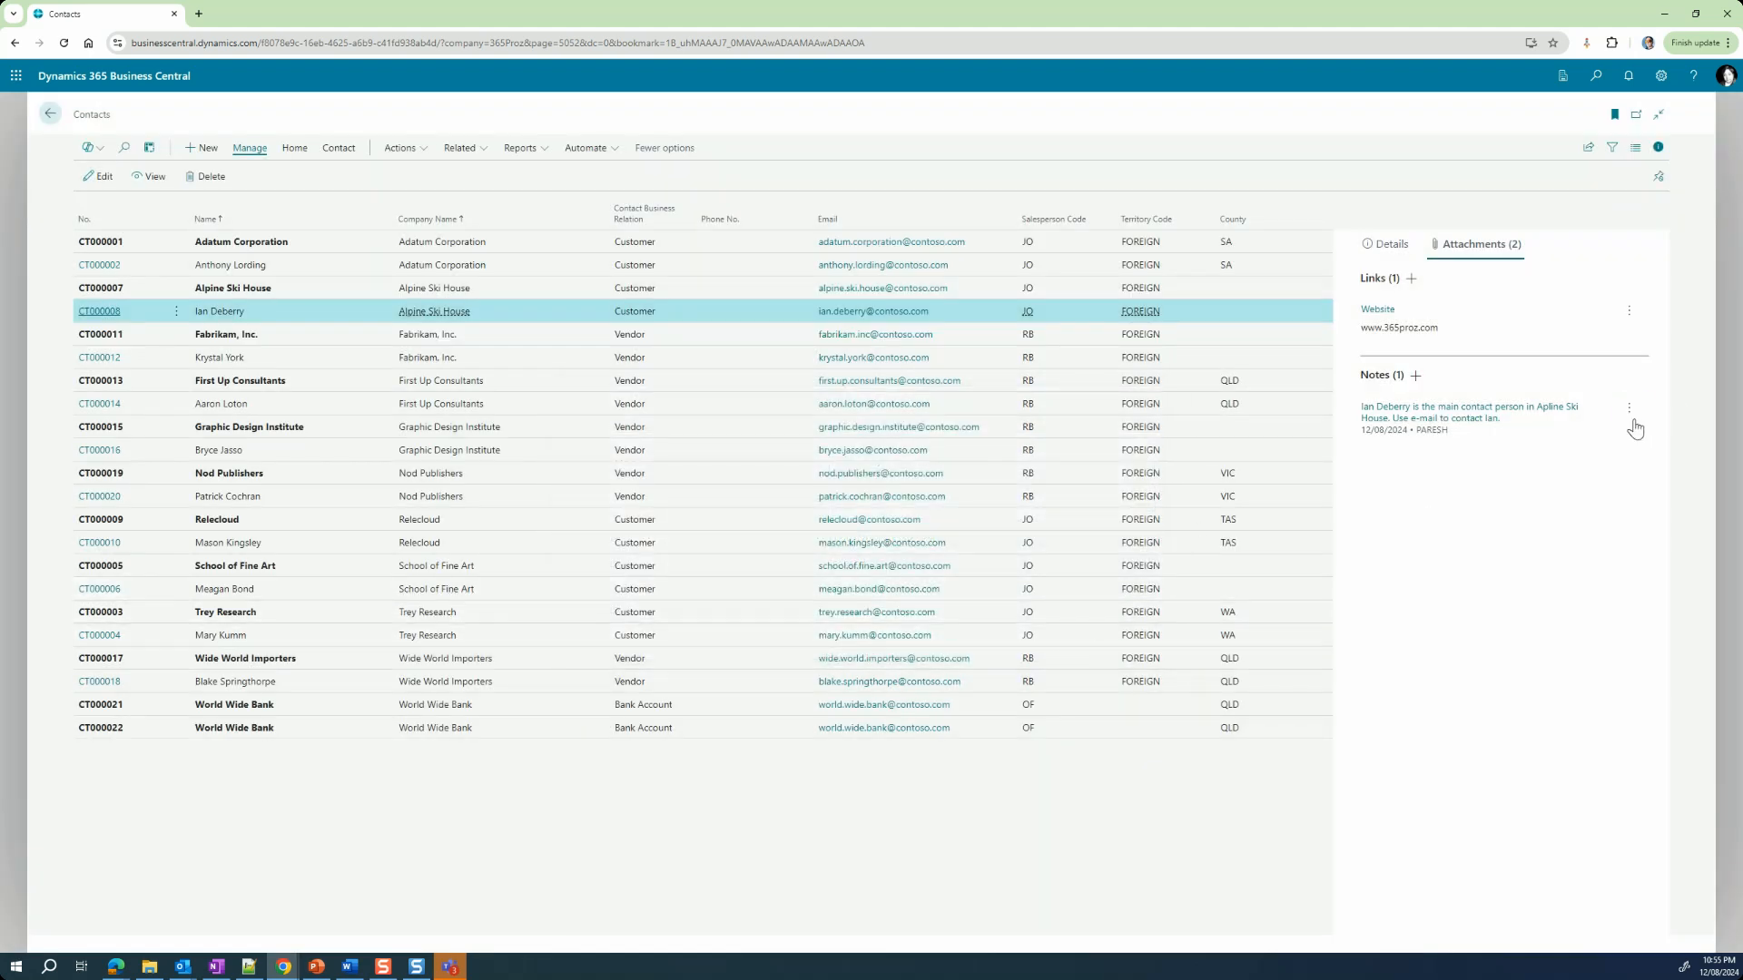
Step: View the actions available for the contact's note and for its Website link
left_click(1630, 408)
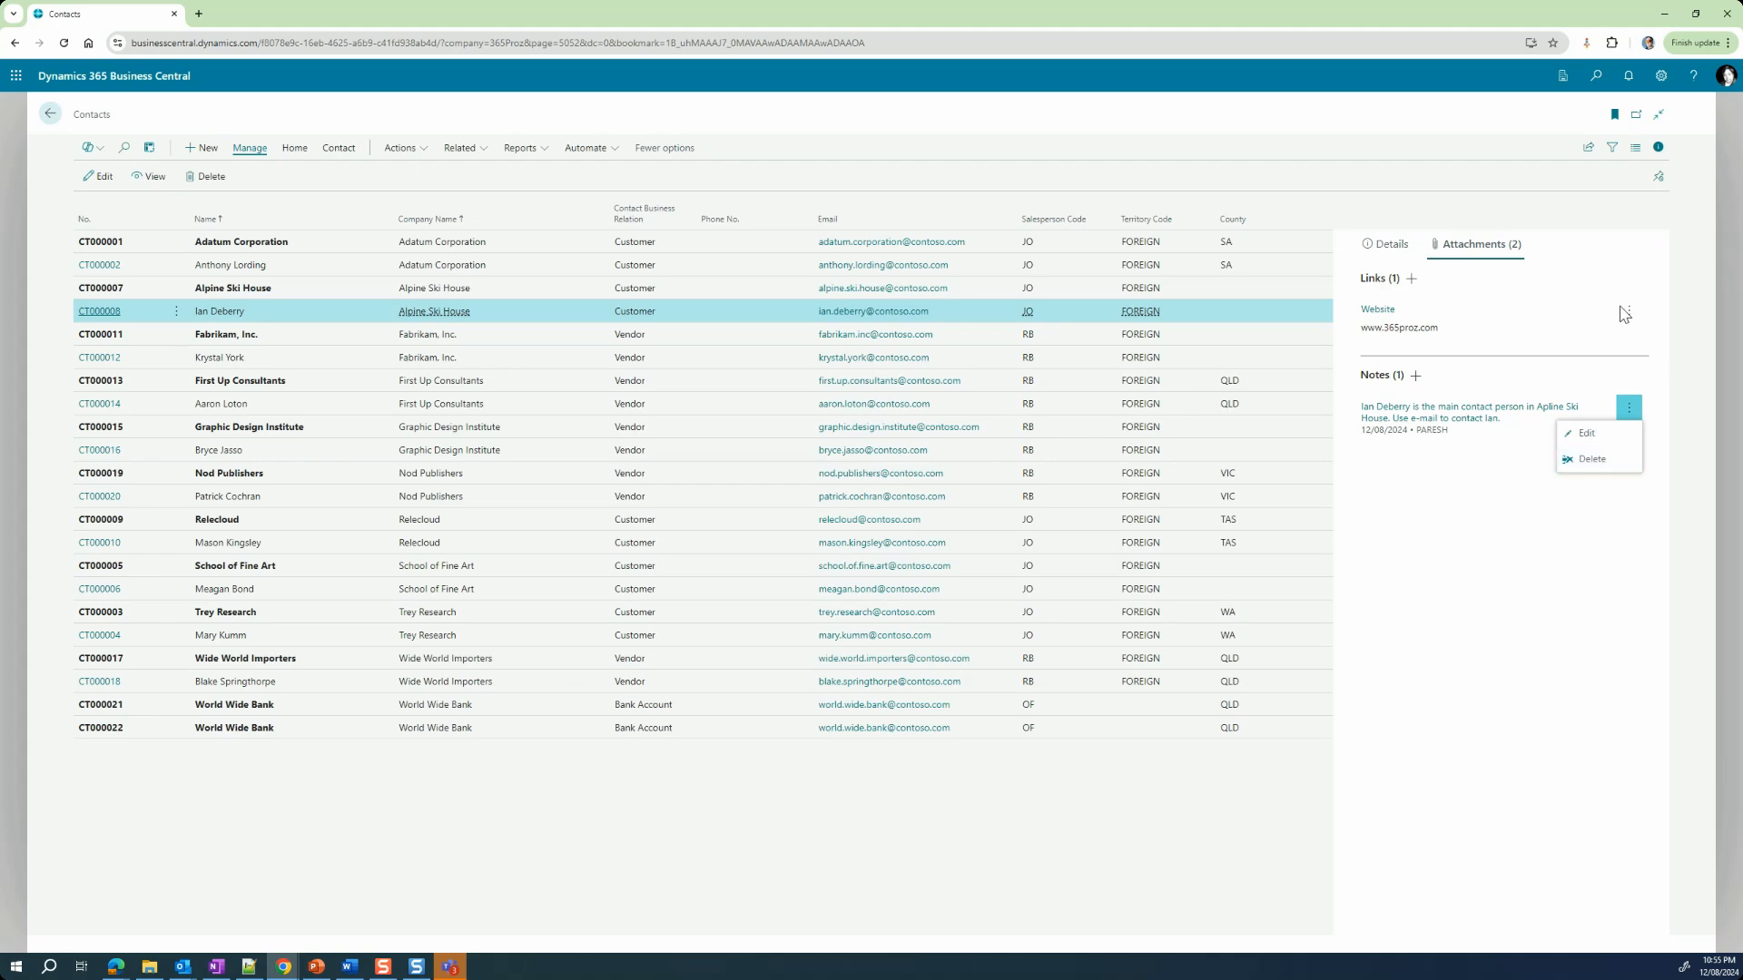
left_click(1629, 311)
left_click(1629, 313)
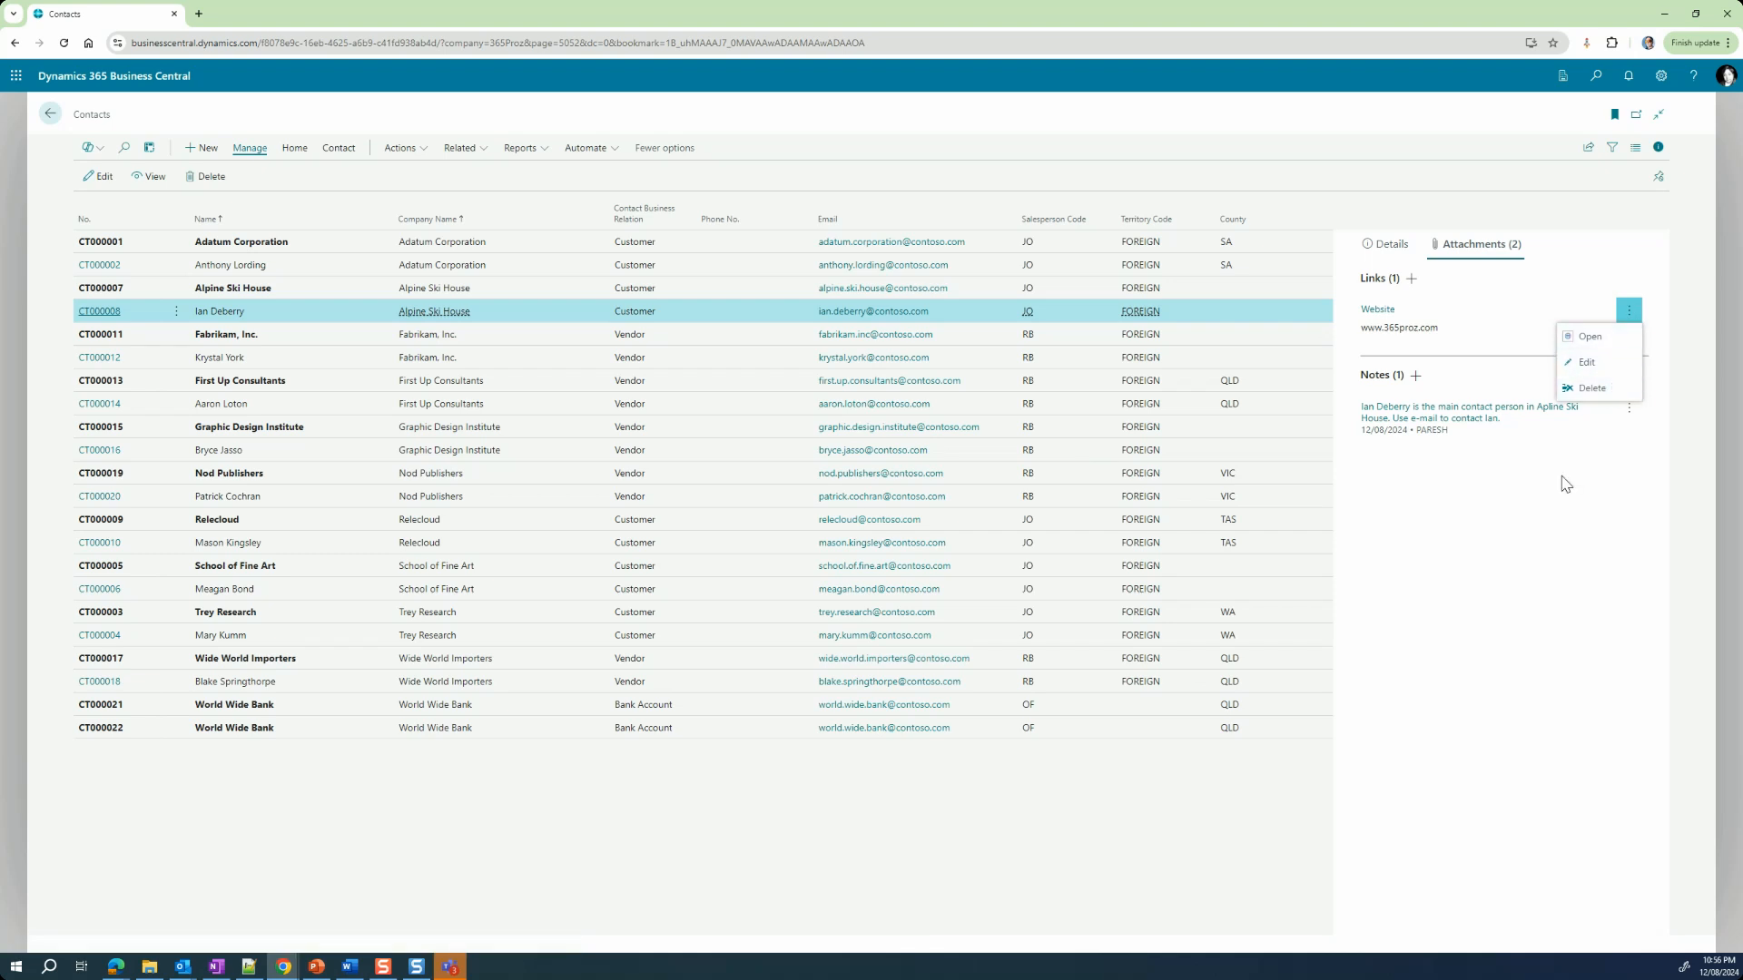
left_click(1525, 558)
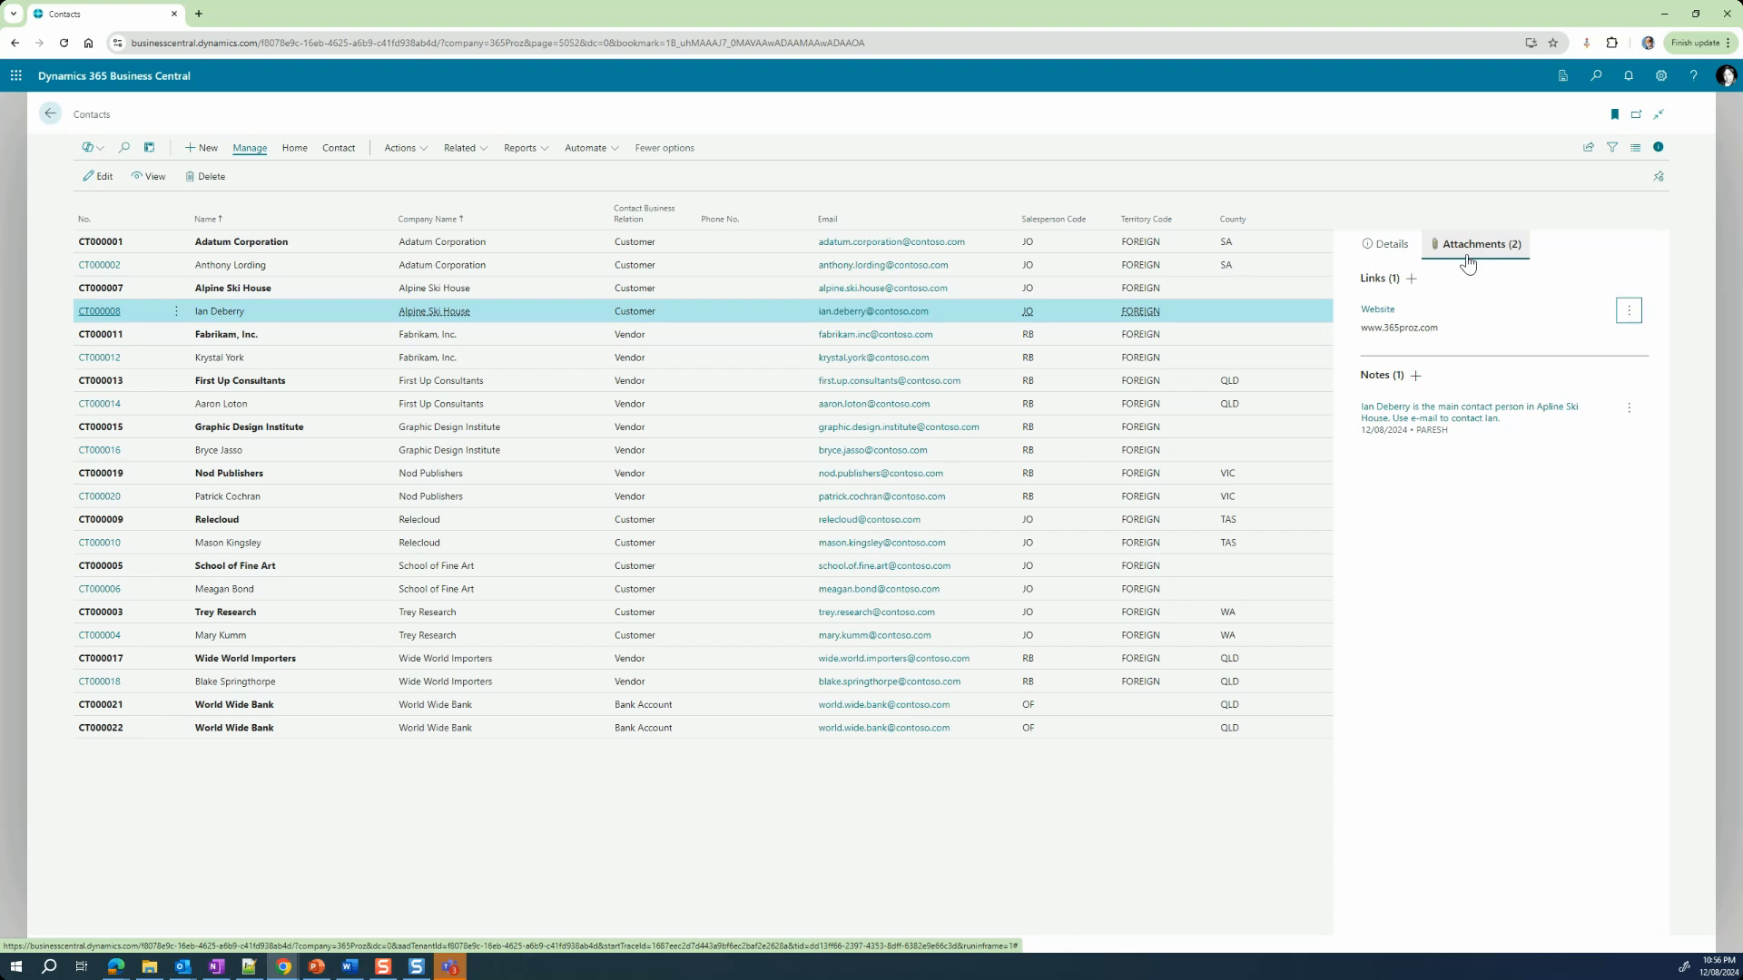
Step: Return to the contact statistics in the Details section, review the list columns, and hide the FactBox pane
left_click(1392, 248)
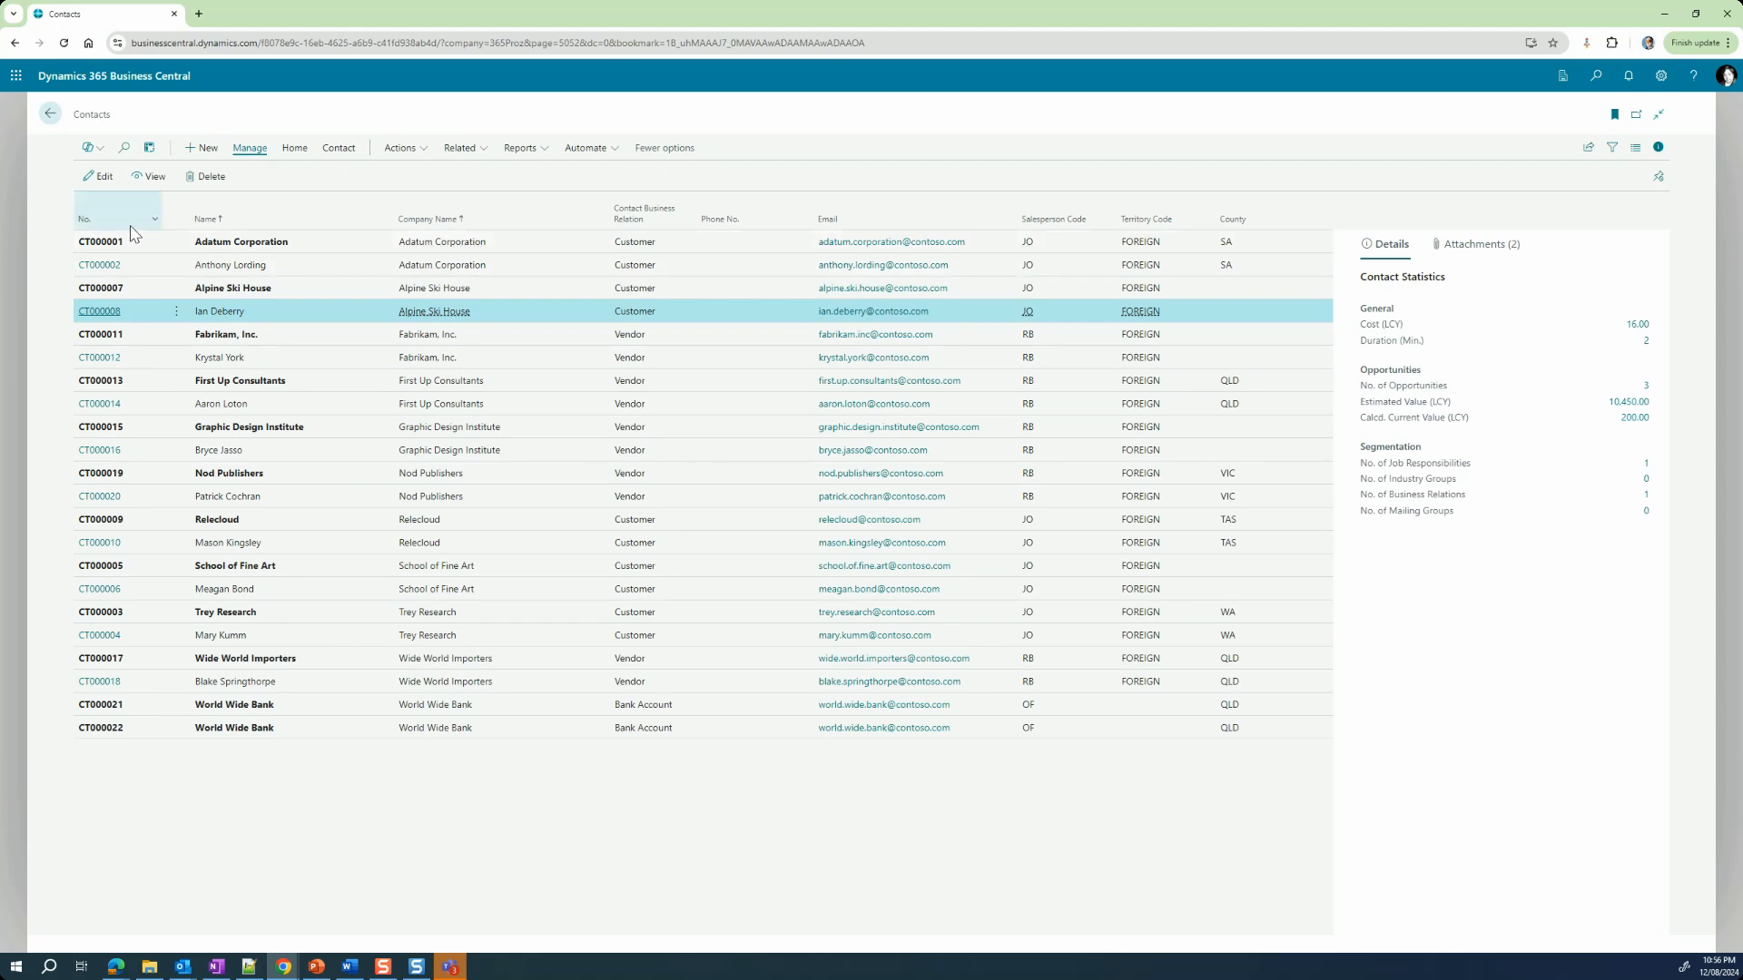
mouse_move(133, 233)
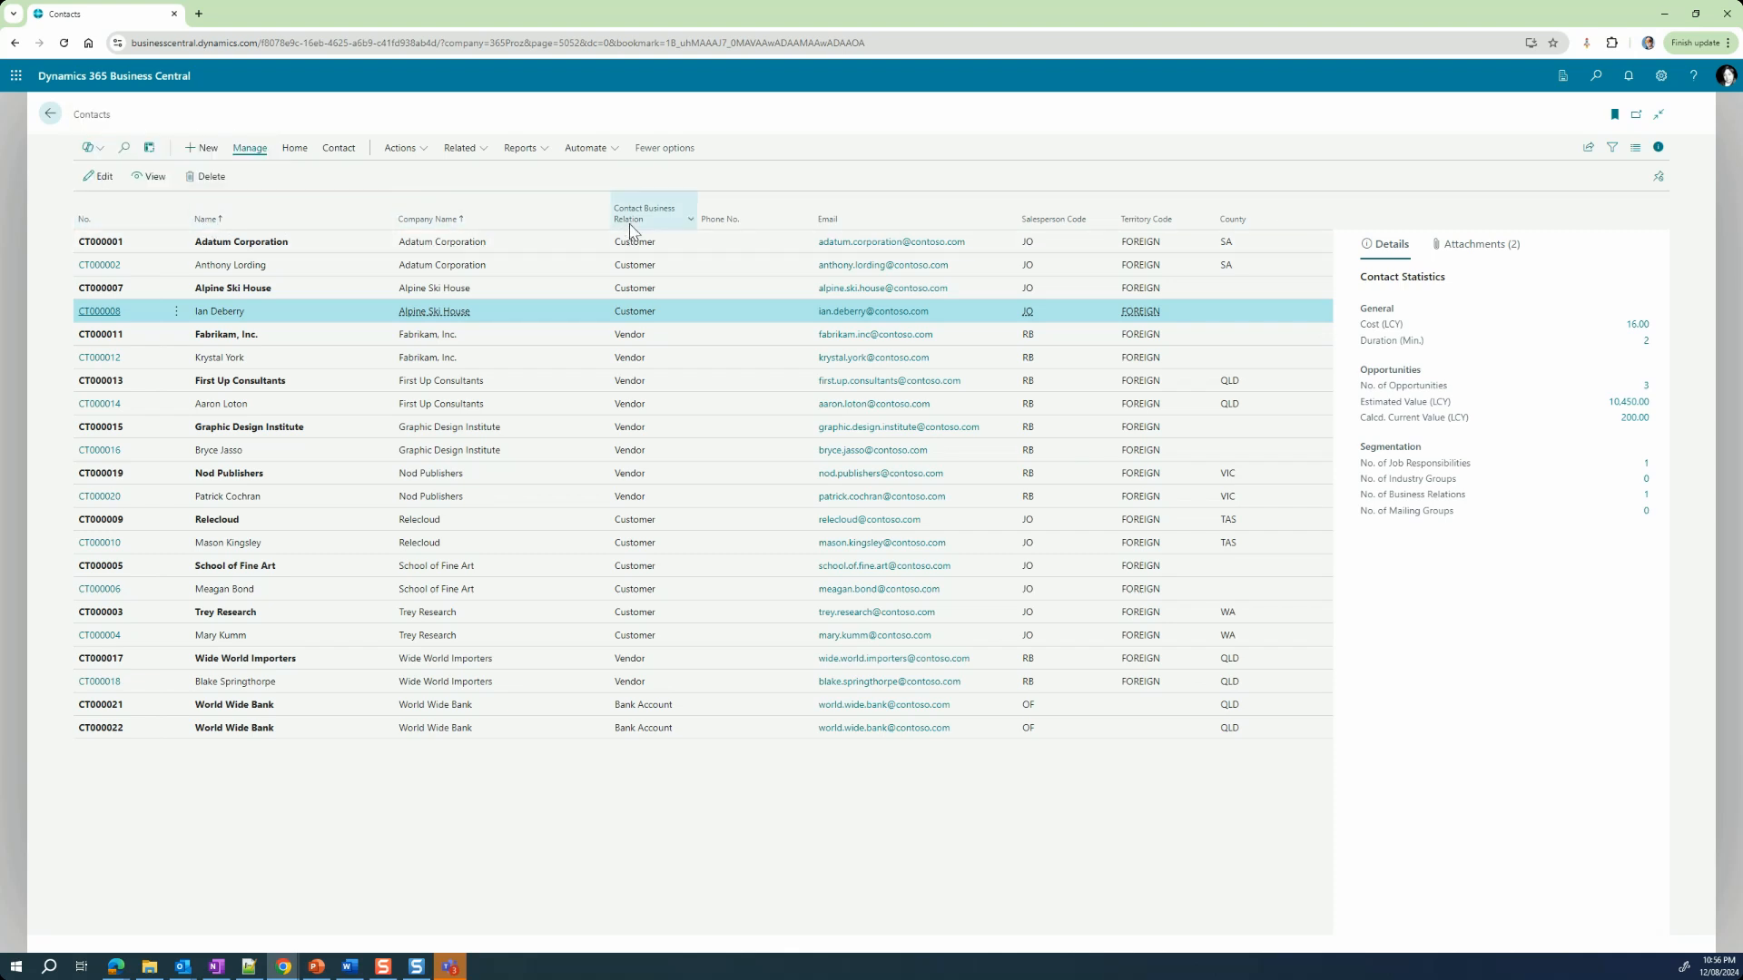
mouse_move(665, 229)
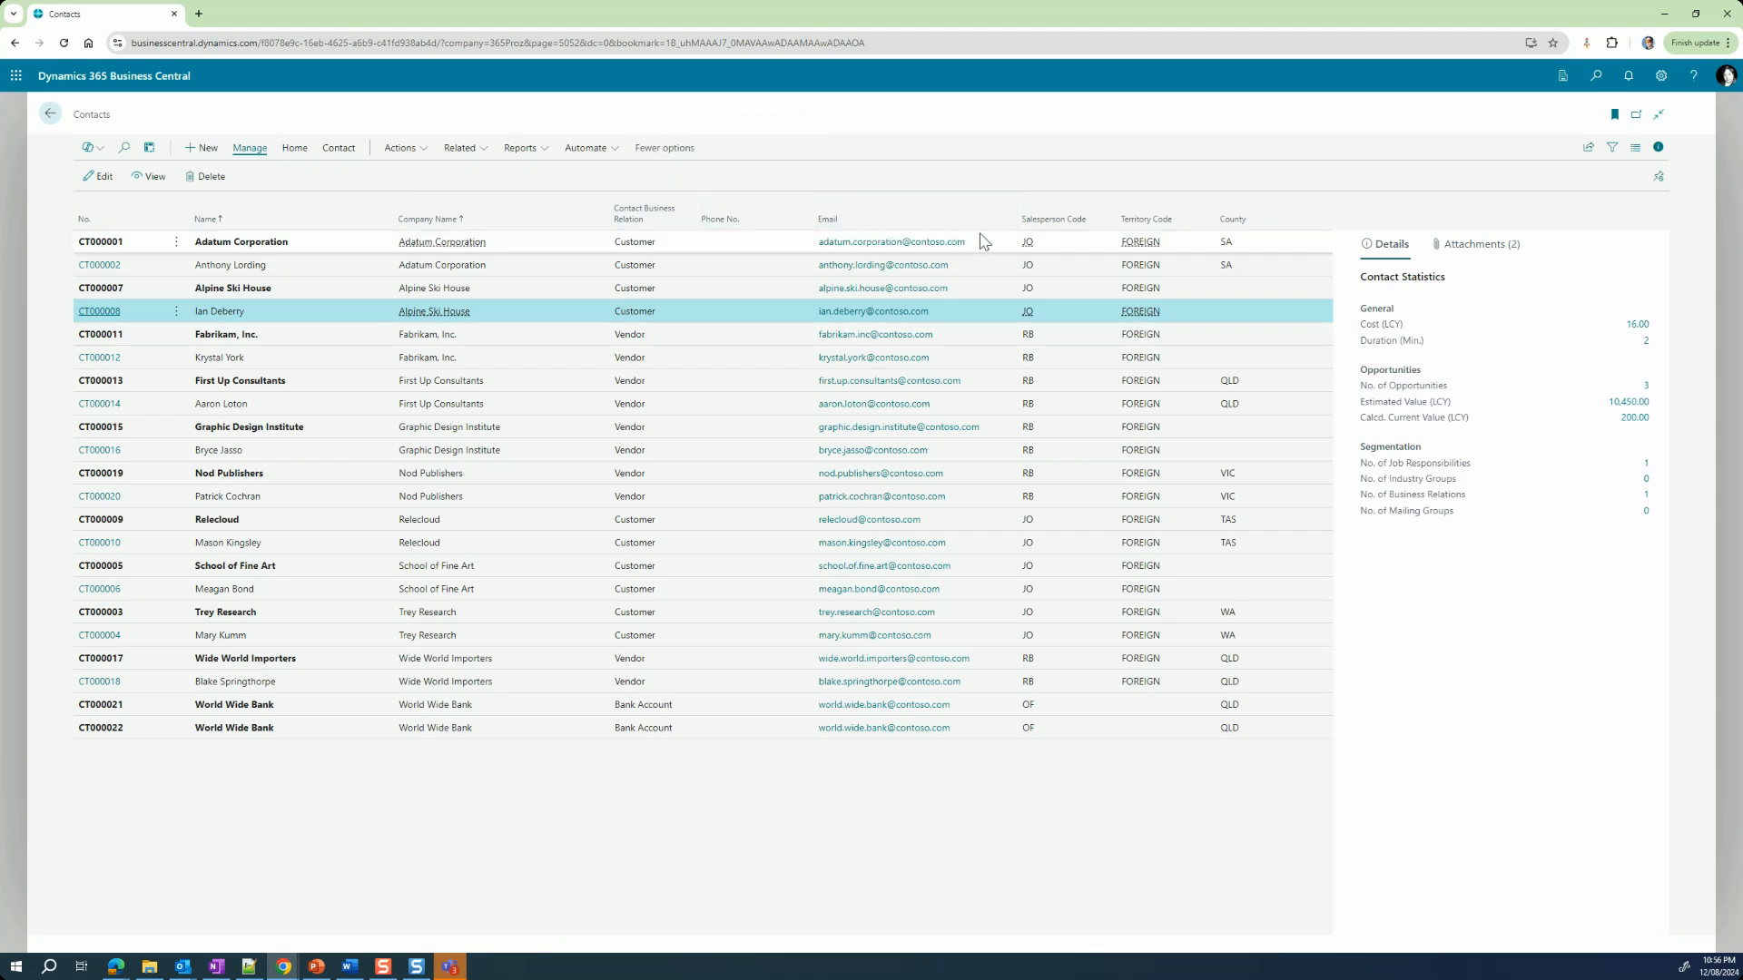
left_click(1658, 149)
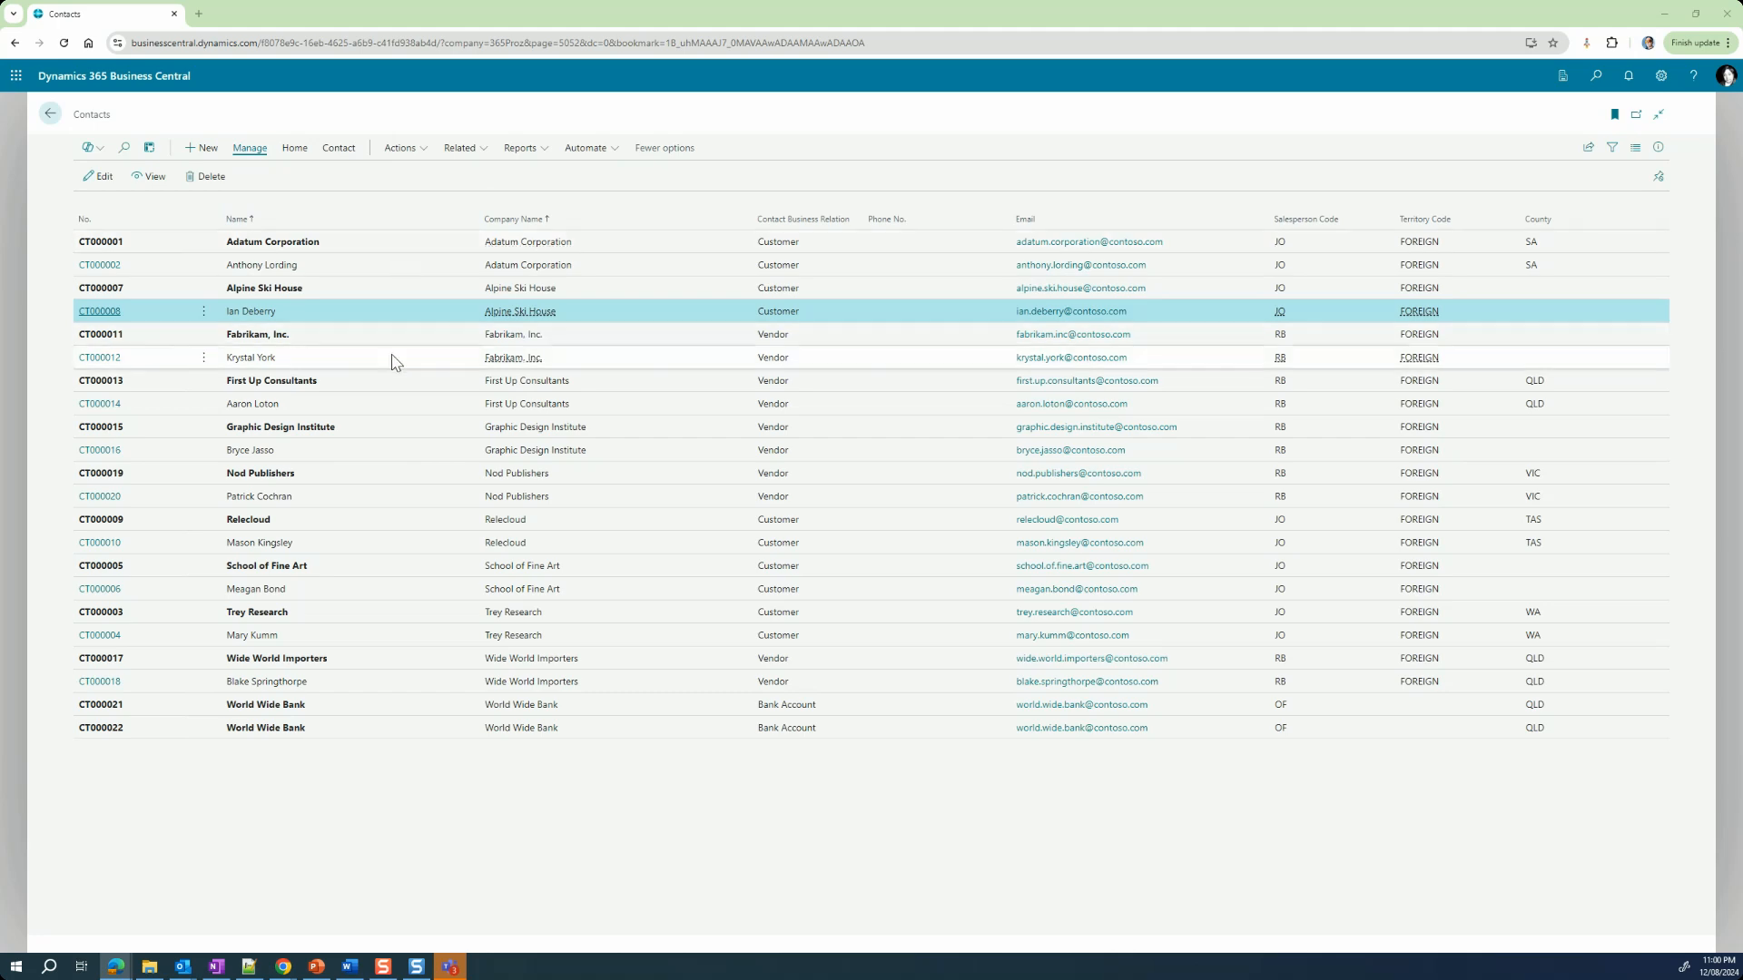
Step: Display the contacts as Tall Tiles and as Tiles, and return to the List layout
left_click(1635, 153)
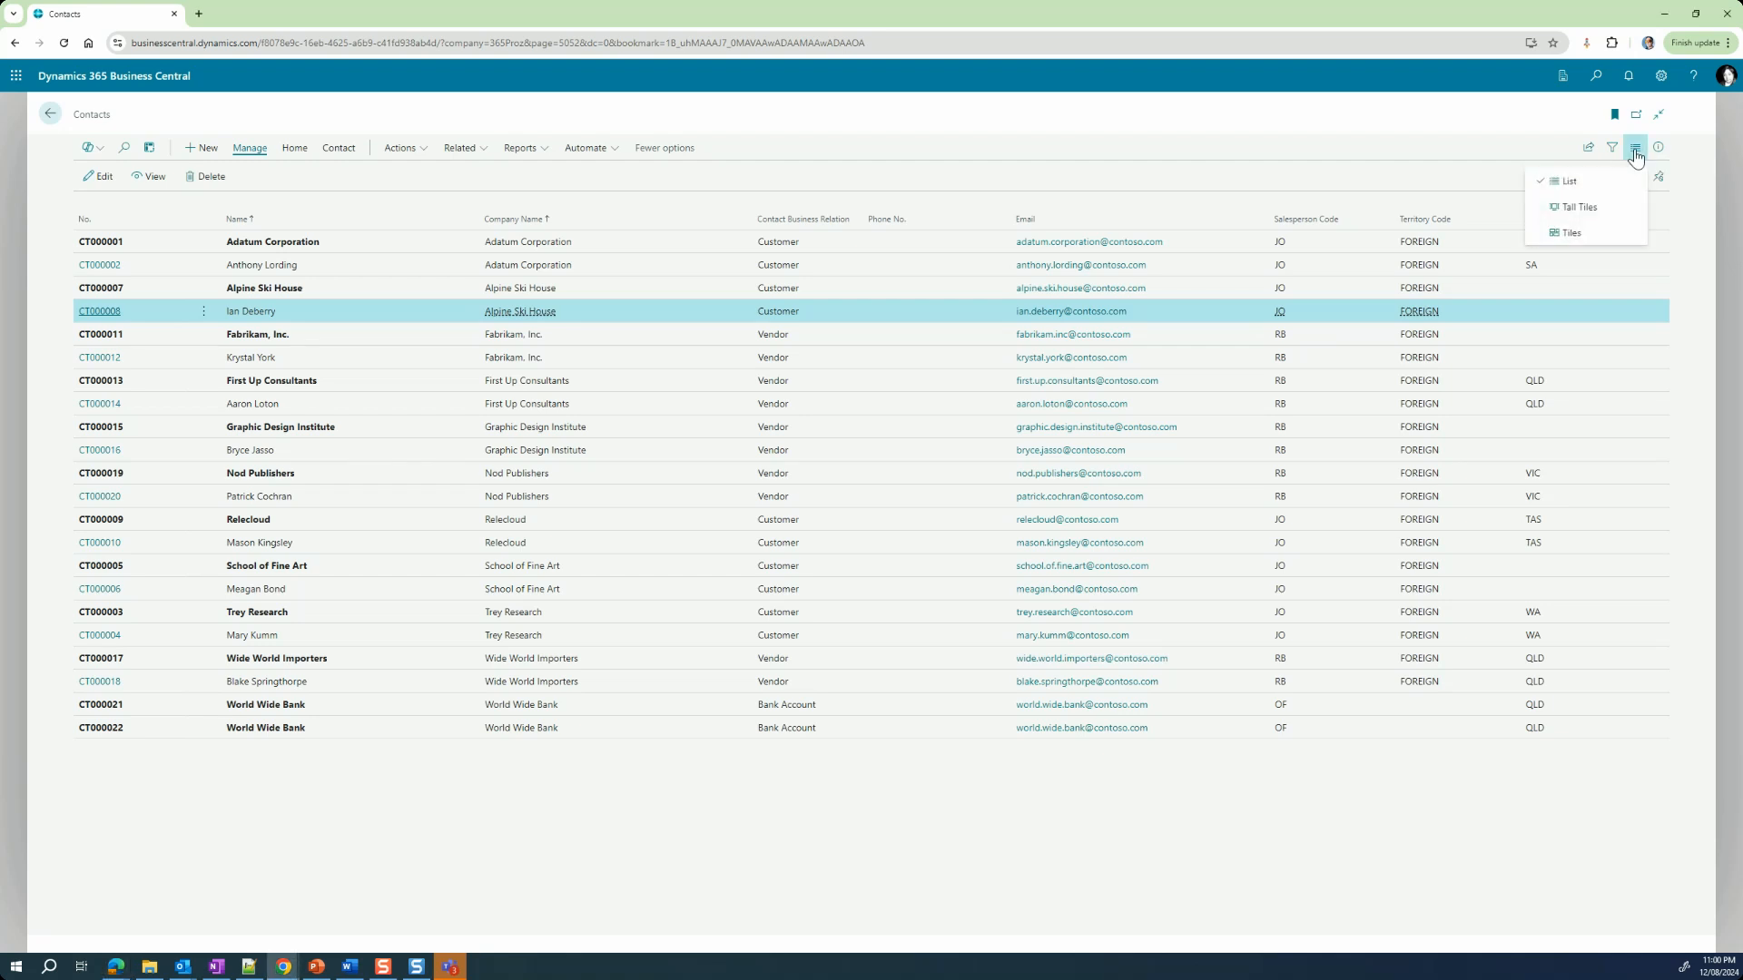
left_click(1579, 208)
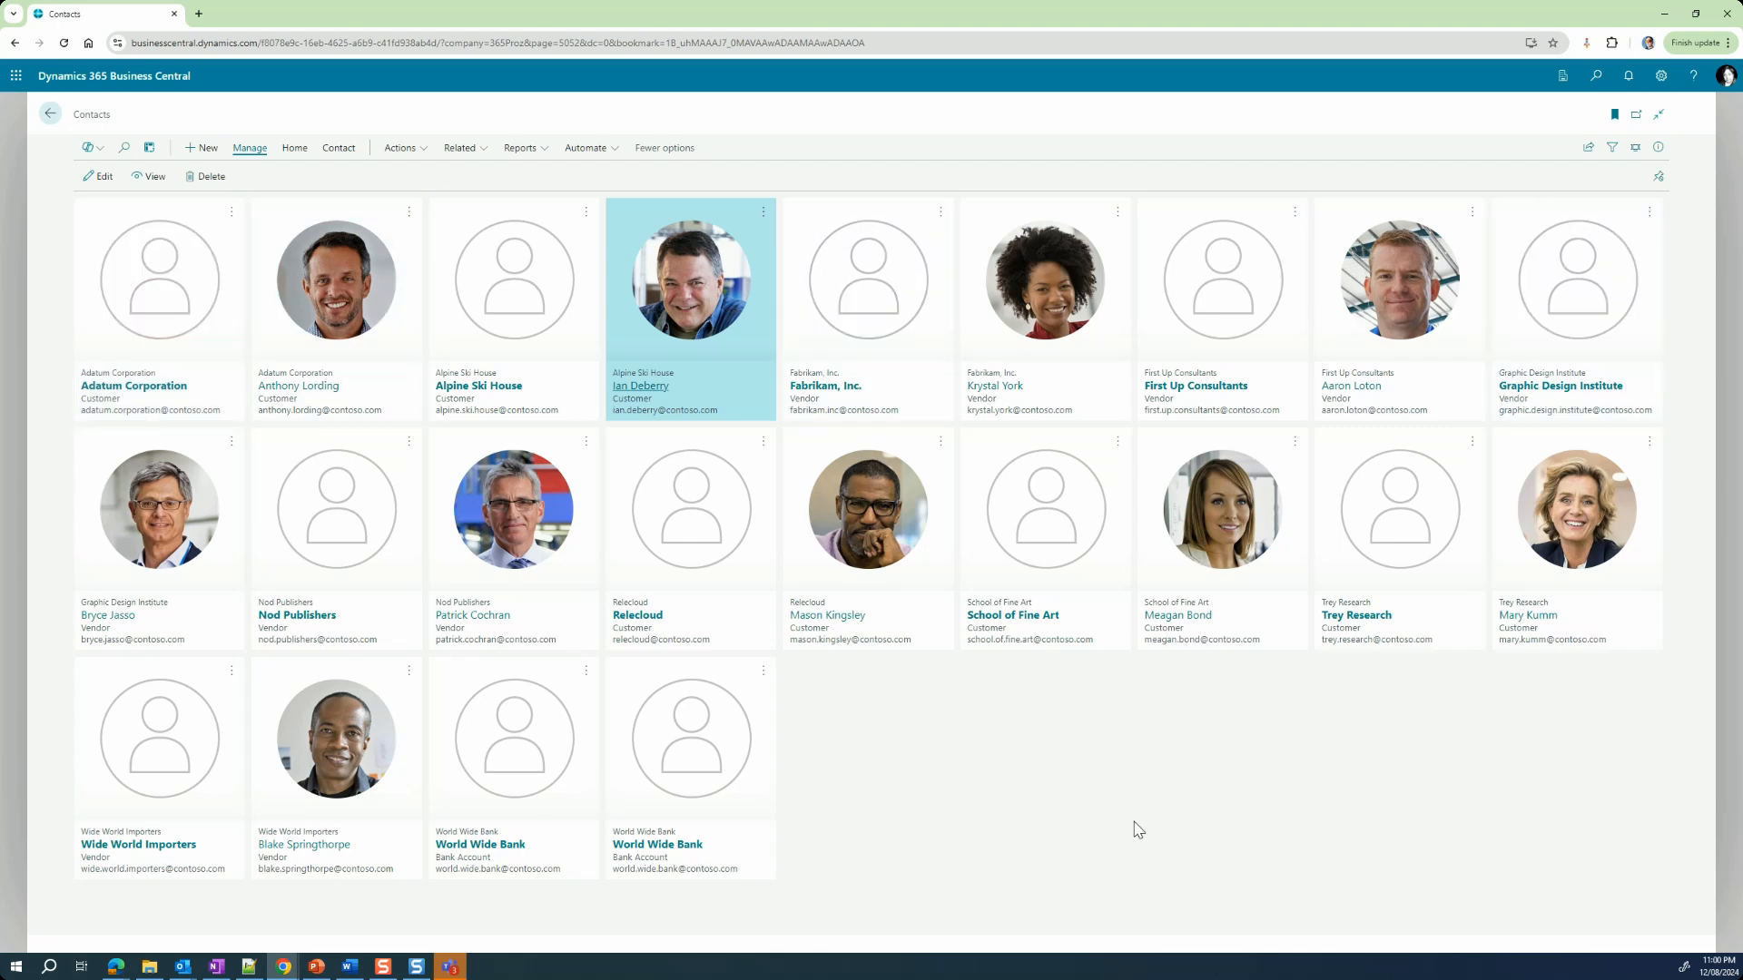
left_click(1635, 148)
left_click(1619, 234)
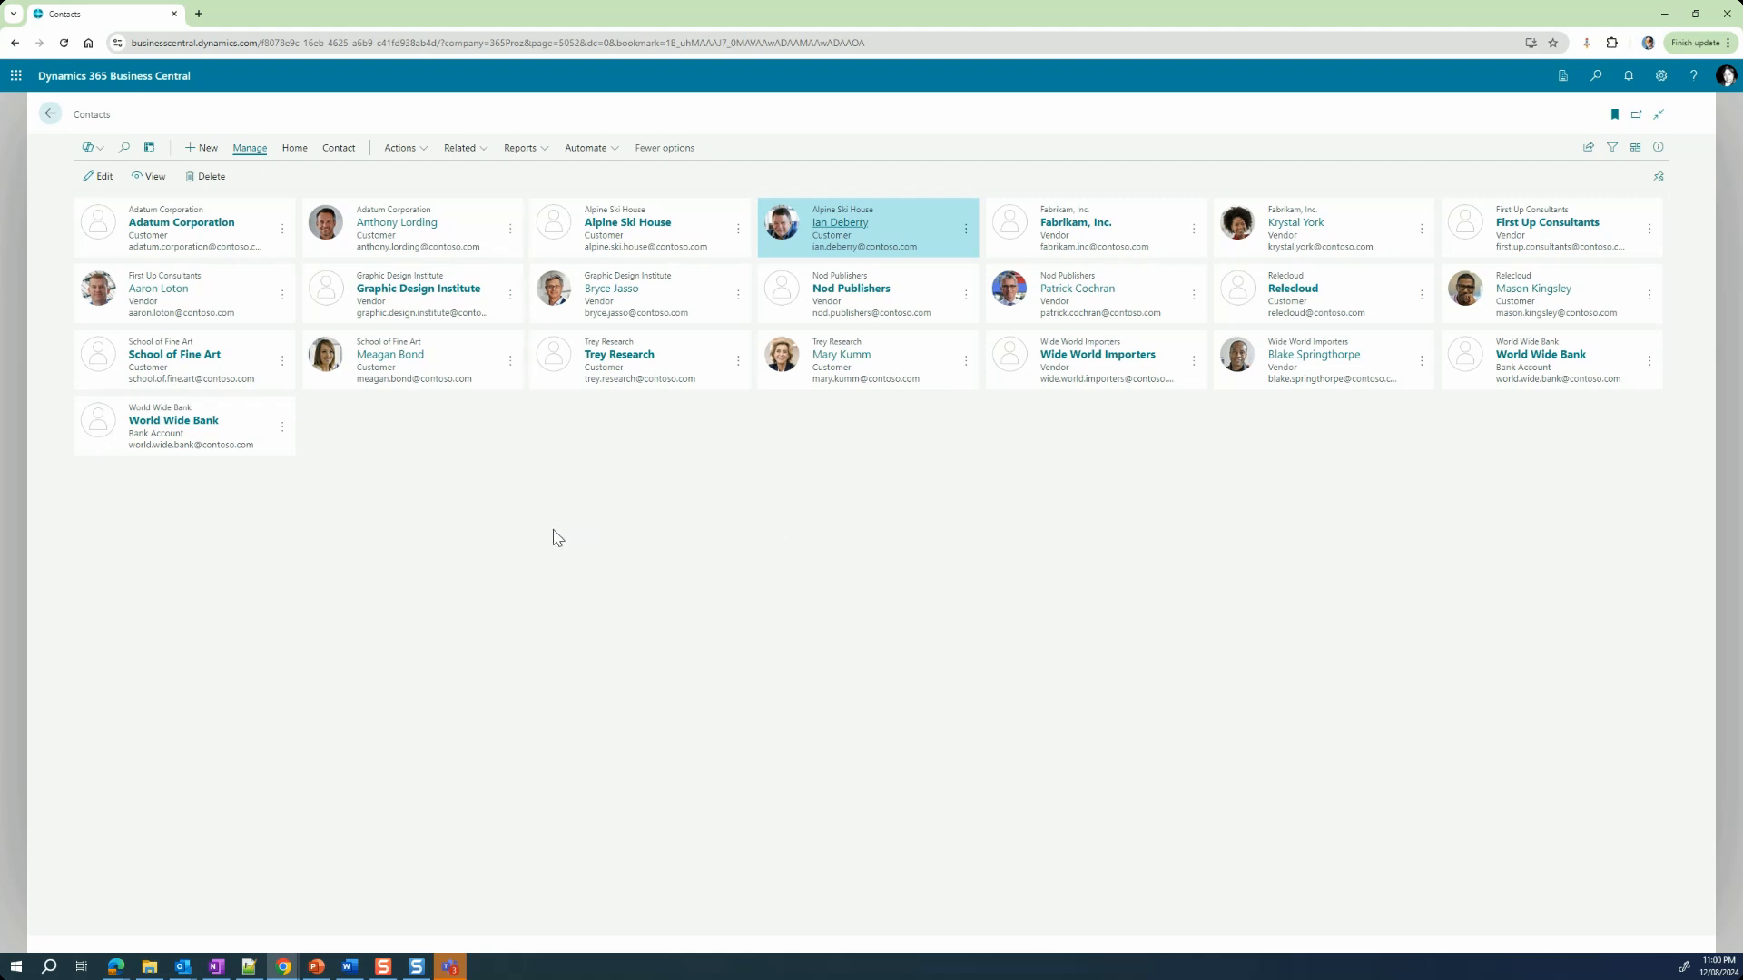
left_click(1634, 147)
left_click(1607, 185)
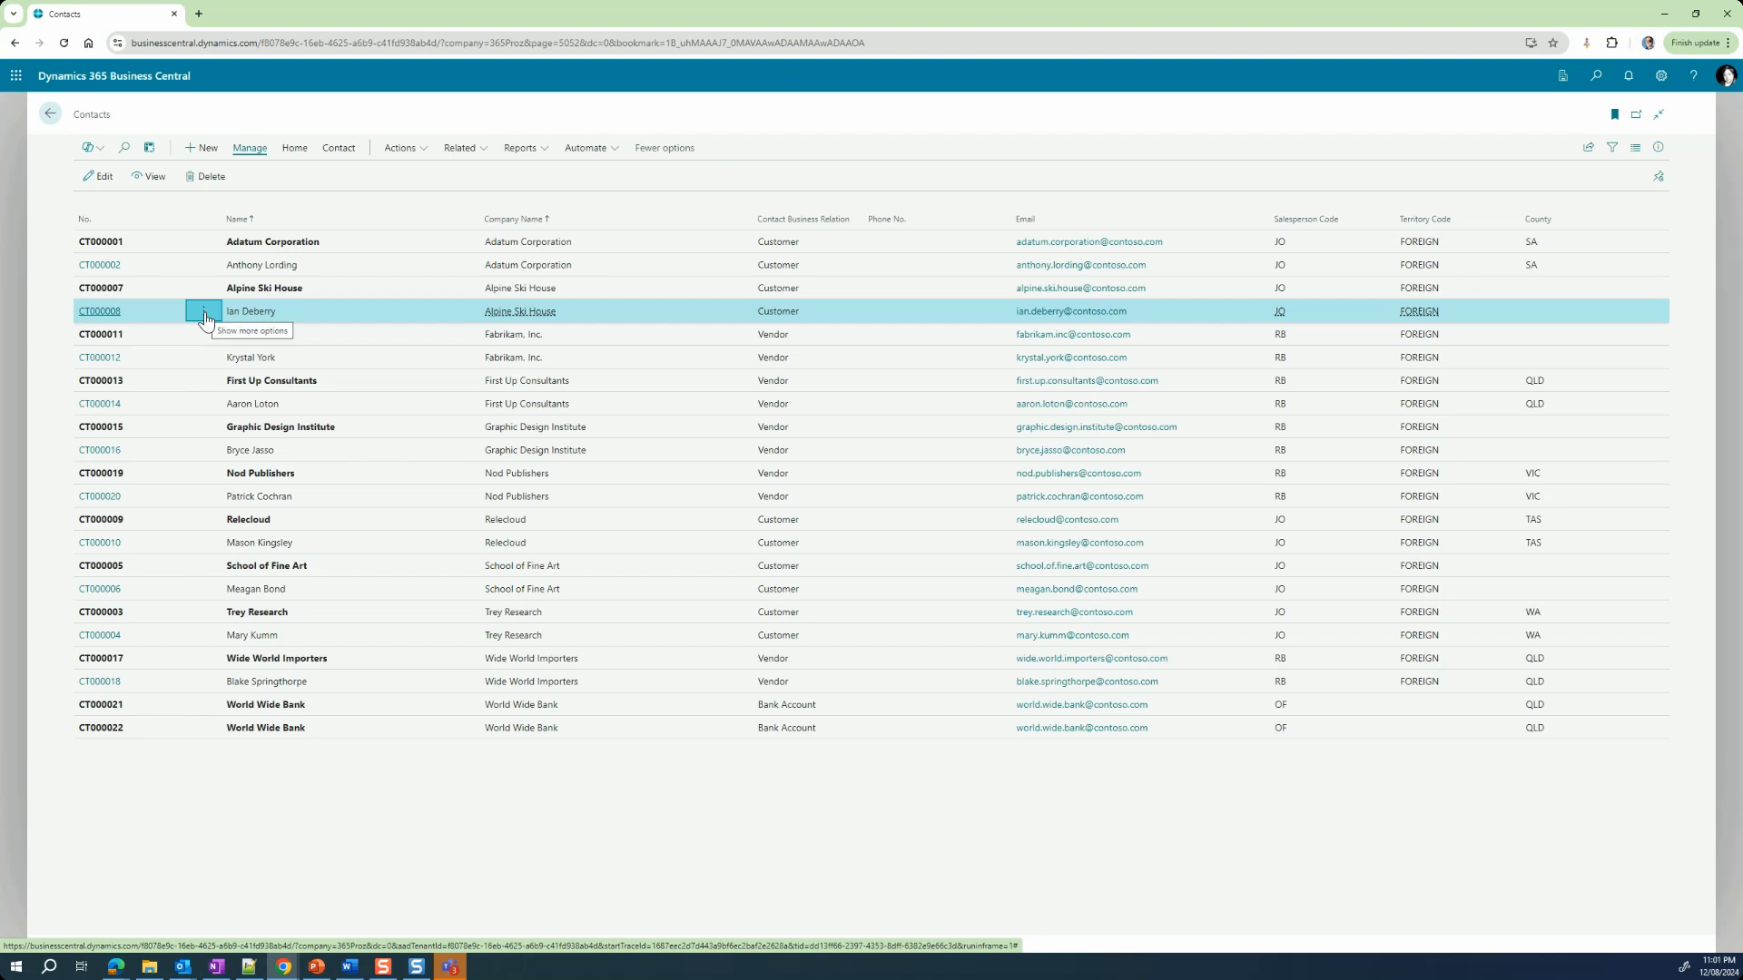
Step: Open the Alpine Ski House person contact's card for editing from the contacts list
left_click(205, 316)
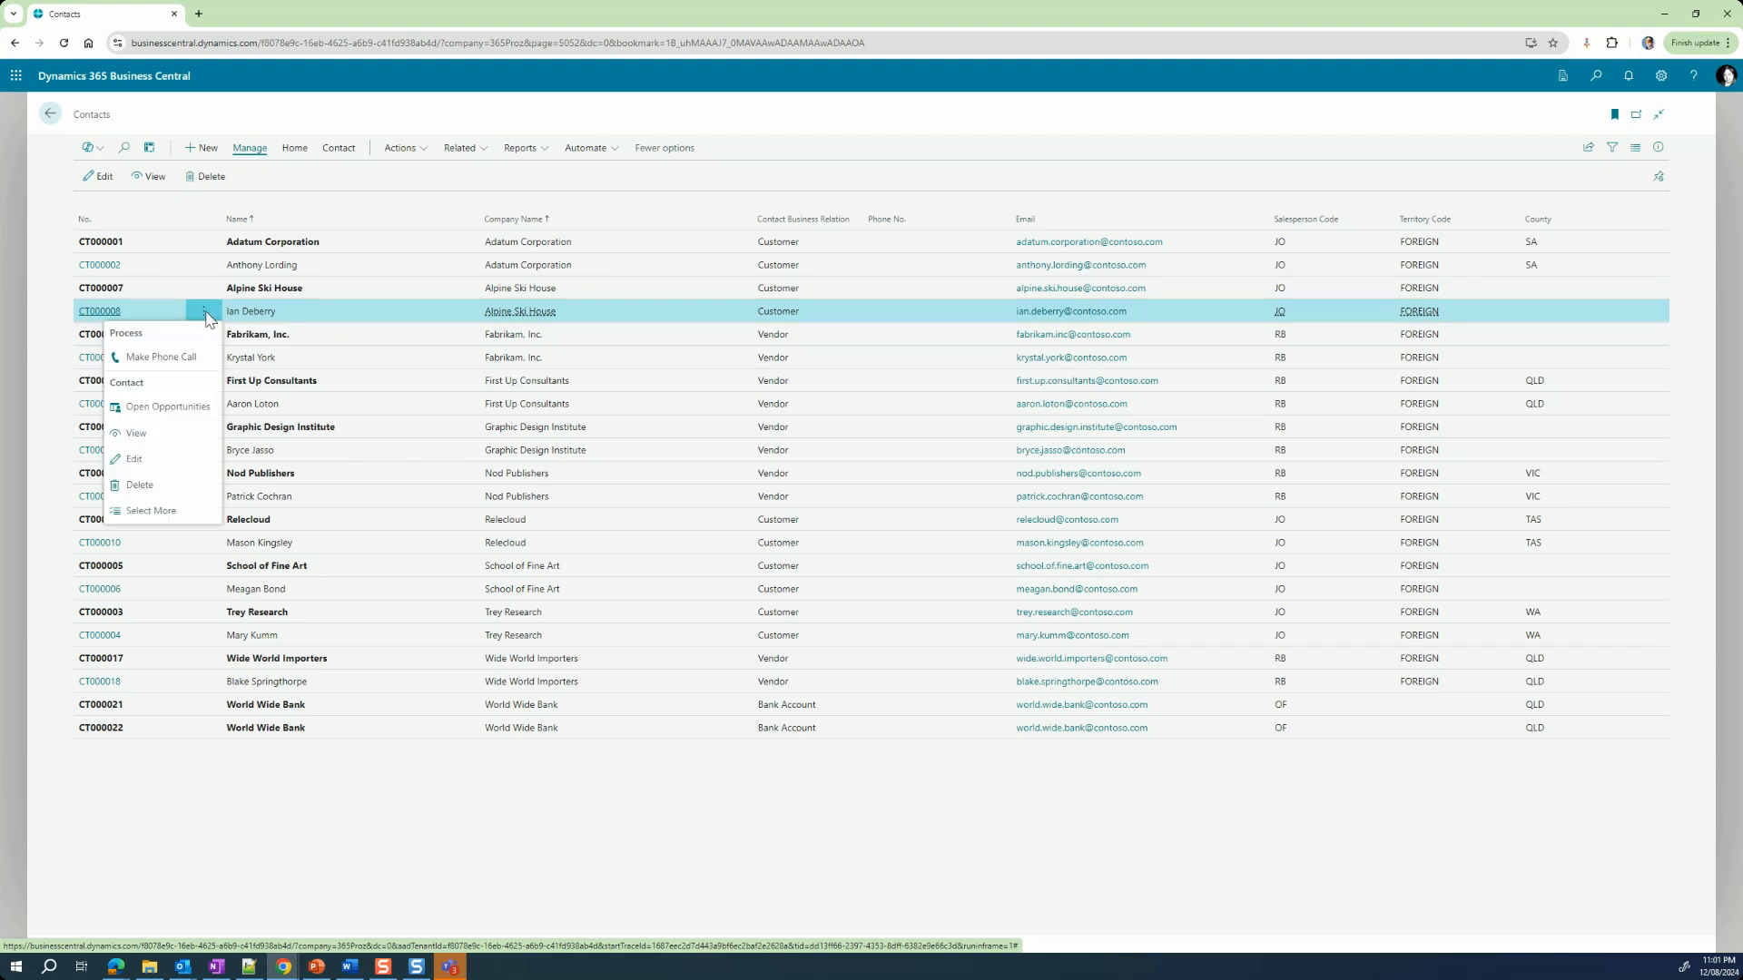
left_click(173, 458)
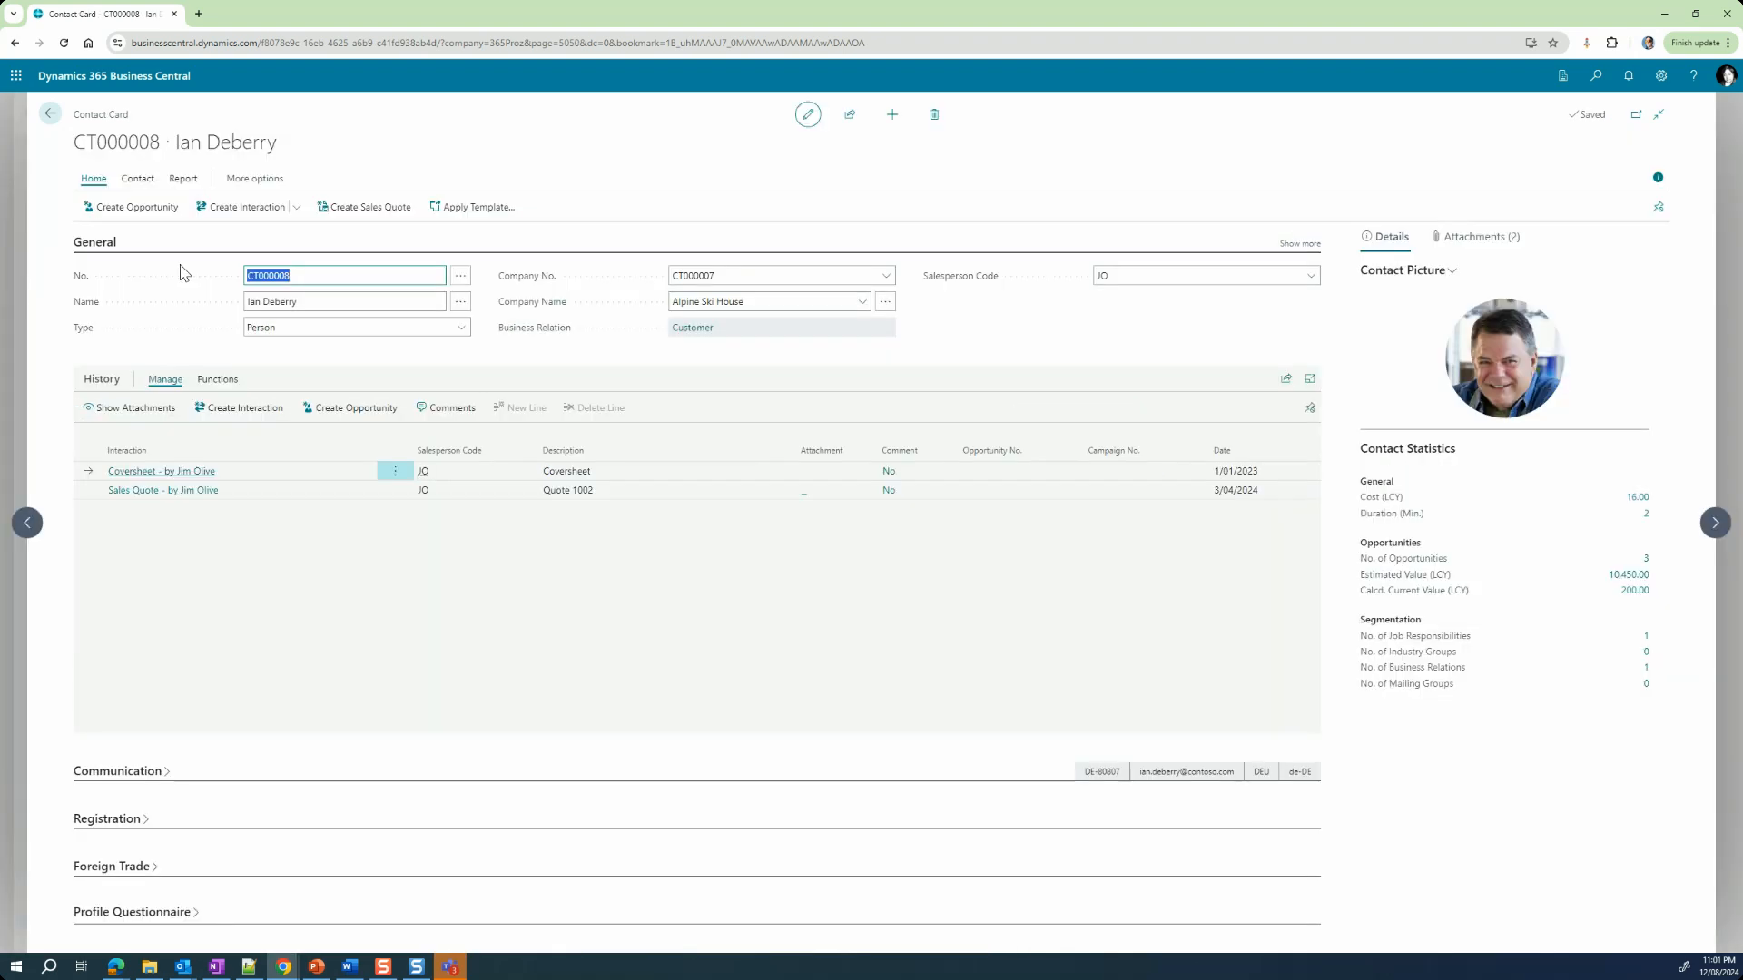